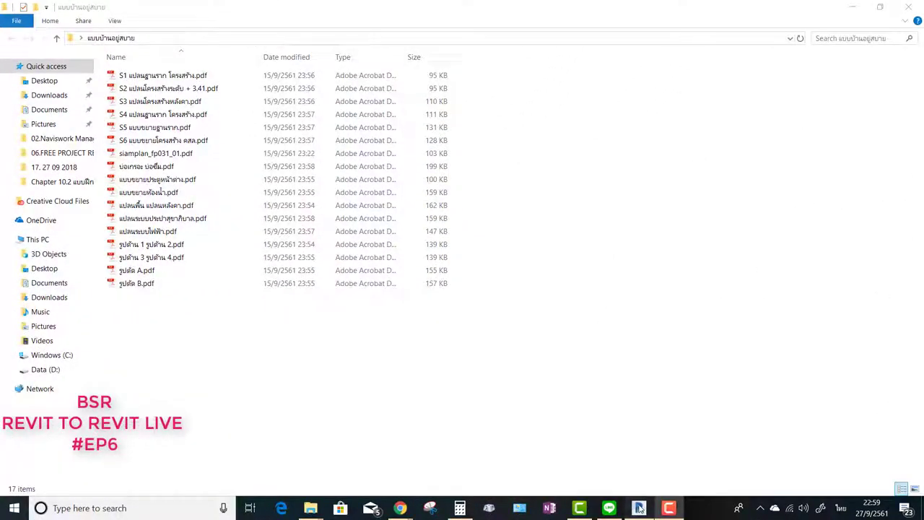
# Step: Bring Revit to the front and zoom and pan across the floor plan's middle rooms
pyautogui.click(638, 509)
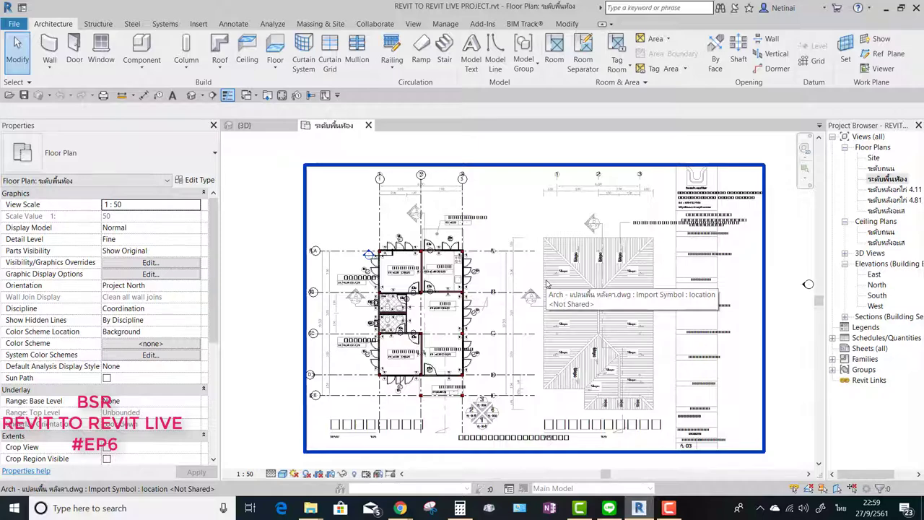
pyautogui.scroll(2, 403, 265)
pyautogui.scroll(1, 389, 253)
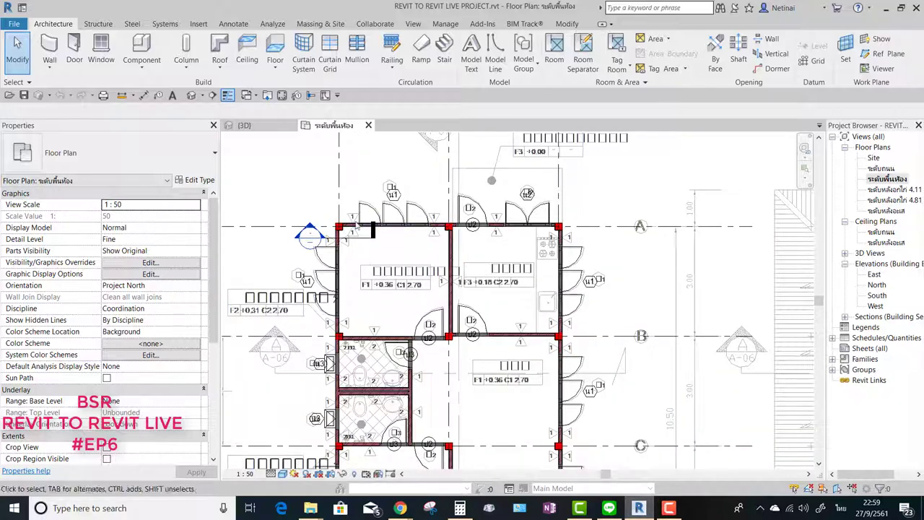
pyautogui.moveTo(382, 269); pyautogui.dragTo(394, 204, button='middle')
pyautogui.moveTo(433, 347); pyautogui.dragTo(441, 281, button='middle')
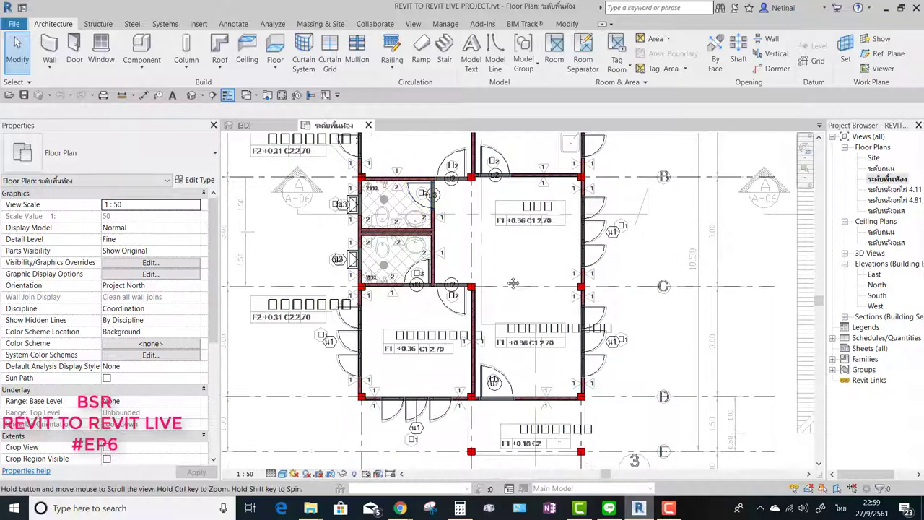
pyautogui.moveTo(473, 346); pyautogui.dragTo(480, 283, button='middle')
pyautogui.moveTo(534, 268); pyautogui.dragTo(547, 320, button='middle')
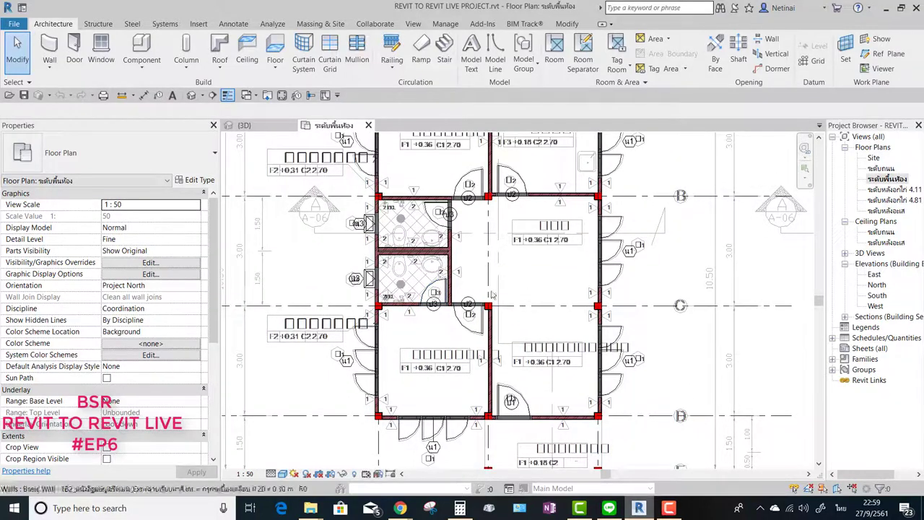
pyautogui.scroll(-2, 488, 294)
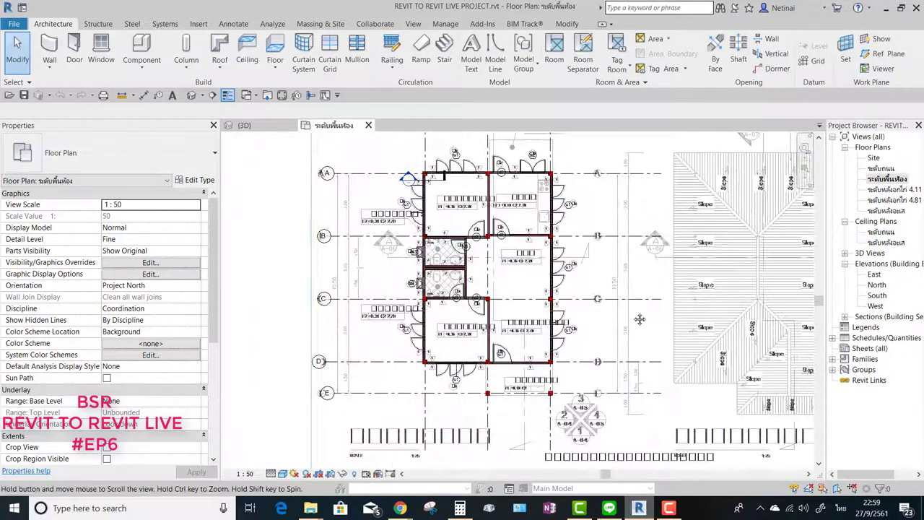
pyautogui.moveTo(552, 298); pyautogui.dragTo(539, 307, button='middle')
pyautogui.scroll(1, 538, 307)
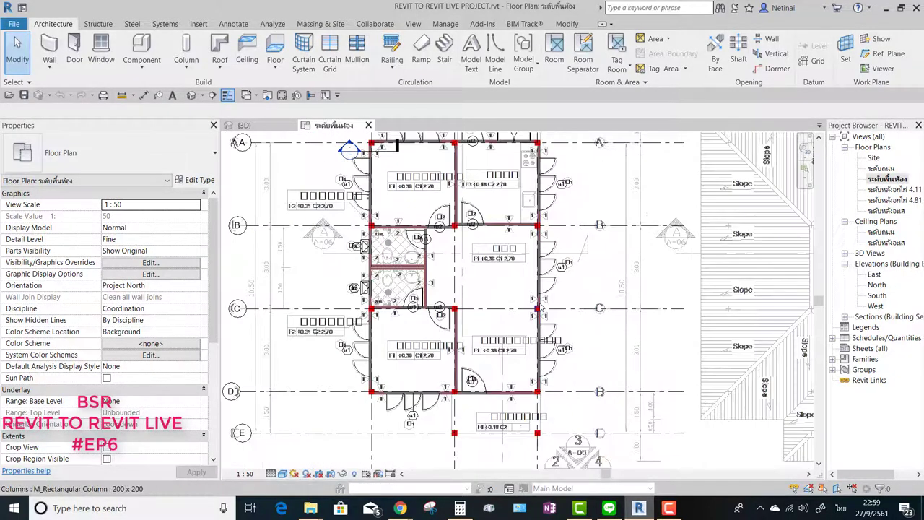
# Step: Recenter on the building and inspect the toilets, middle room and lower rooms
pyautogui.click(670, 508)
pyautogui.moveTo(433, 289); pyautogui.dragTo(420, 314, button='middle')
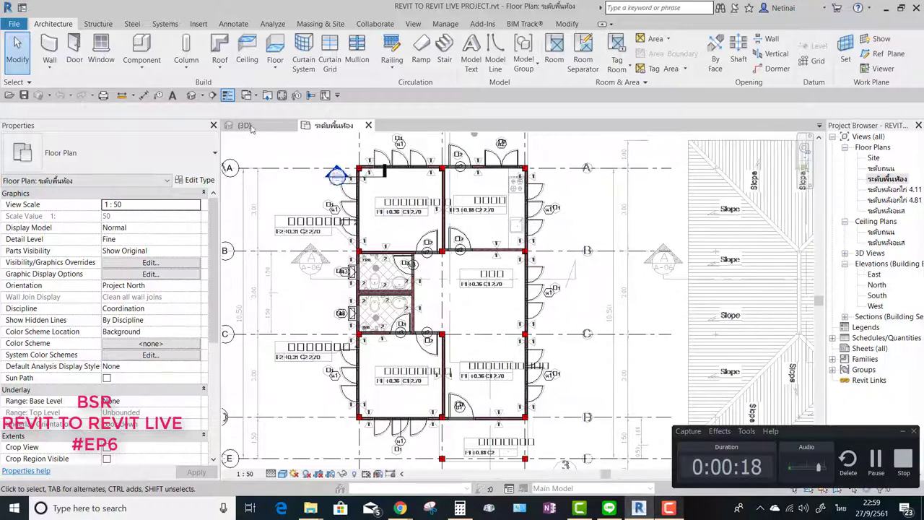
pyautogui.scroll(-1, 131, 72)
pyautogui.scroll(1, 131, 73)
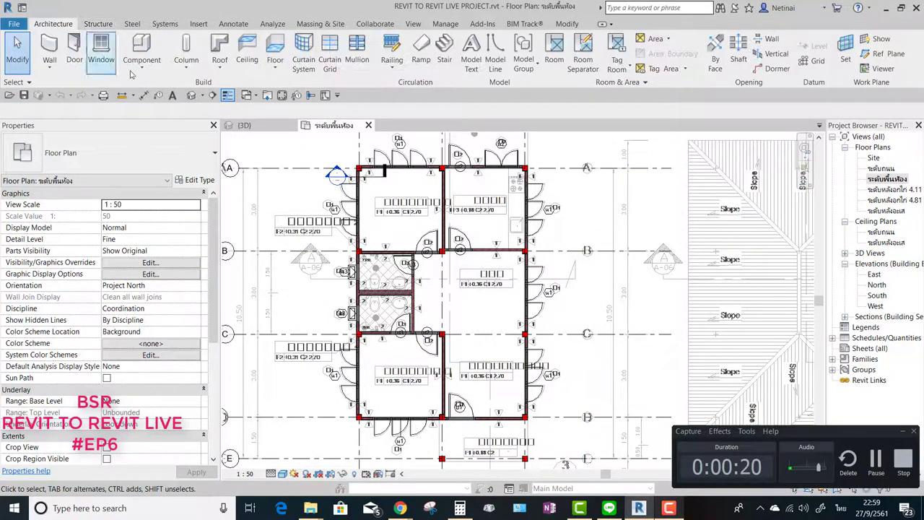
pyautogui.scroll(3, 404, 276)
pyautogui.scroll(2, 404, 275)
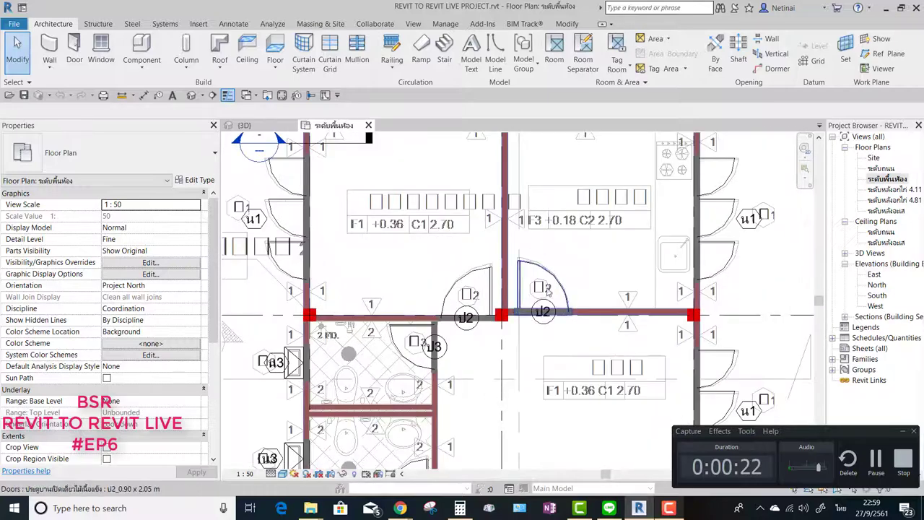
pyautogui.scroll(1, 433, 245)
pyautogui.moveTo(540, 193); pyautogui.dragTo(604, 313, button='middle')
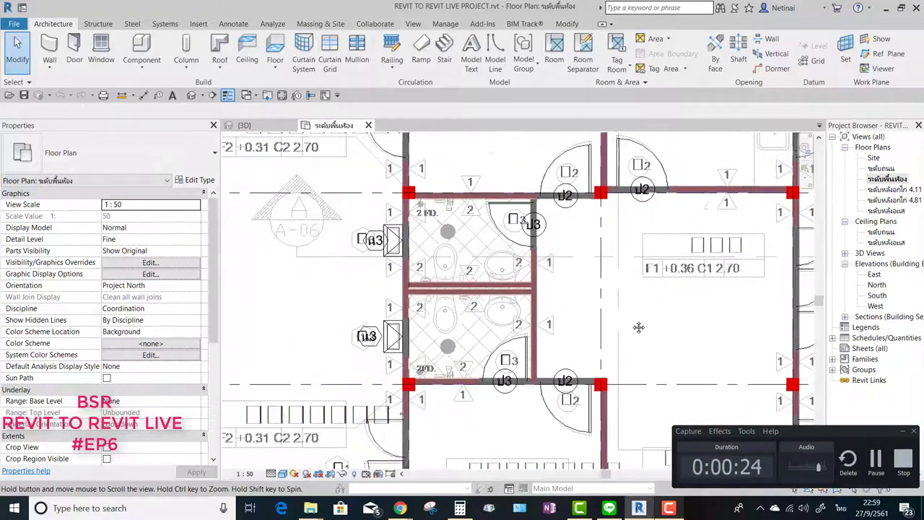
pyautogui.scroll(-3, 604, 313)
pyautogui.scroll(1, 548, 217)
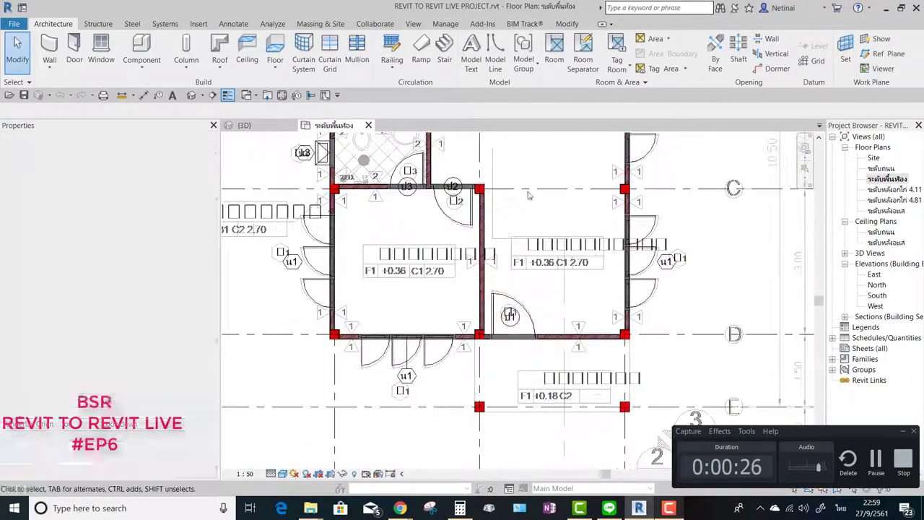
pyautogui.moveTo(544, 208); pyautogui.dragTo(638, 245, button='middle')
pyautogui.moveTo(645, 207)
pyautogui.mouseDown(button='middle')
pyautogui.moveTo(591, 245)
pyautogui.moveTo(583, 263)
pyautogui.mouseUp(button='middle')
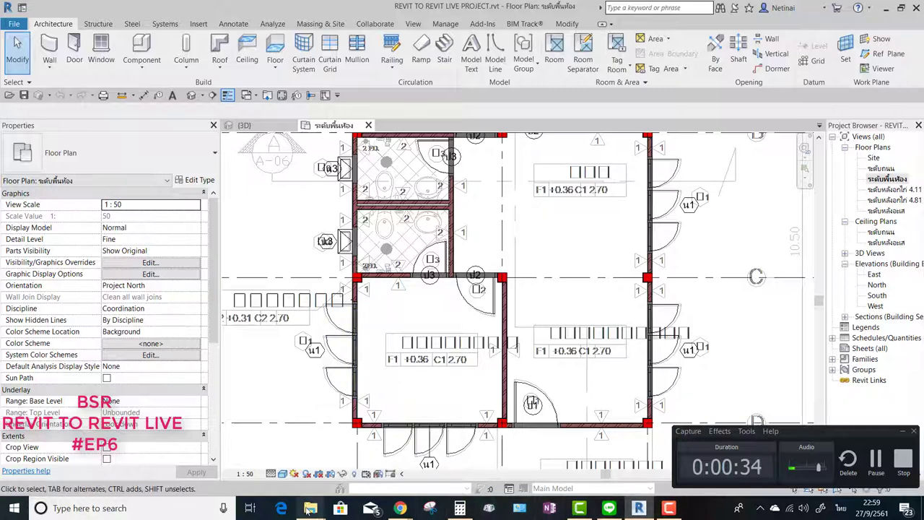
# Step: Open the house-design folder and pick แปลนพื้น แปลนหลังคา.pdf to view in Acrobat
pyautogui.moveTo(310, 508)
pyautogui.click(401, 451)
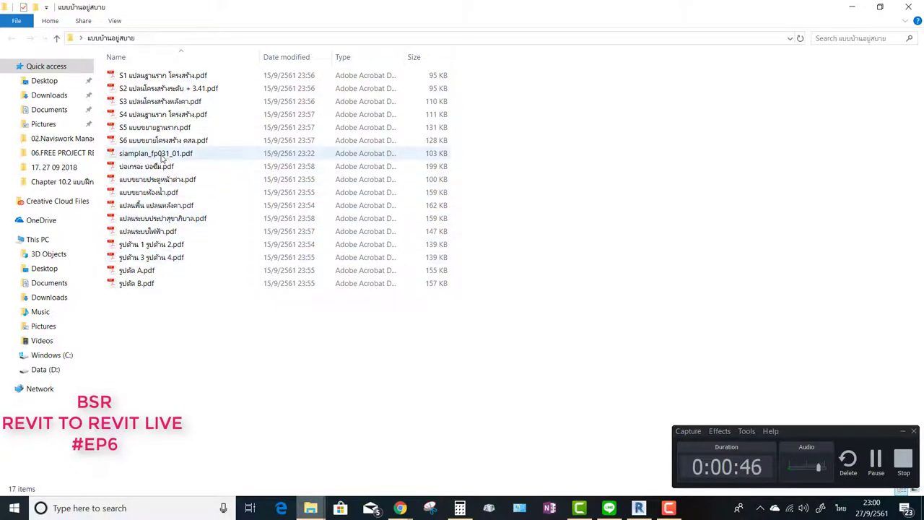
pyautogui.click(153, 244)
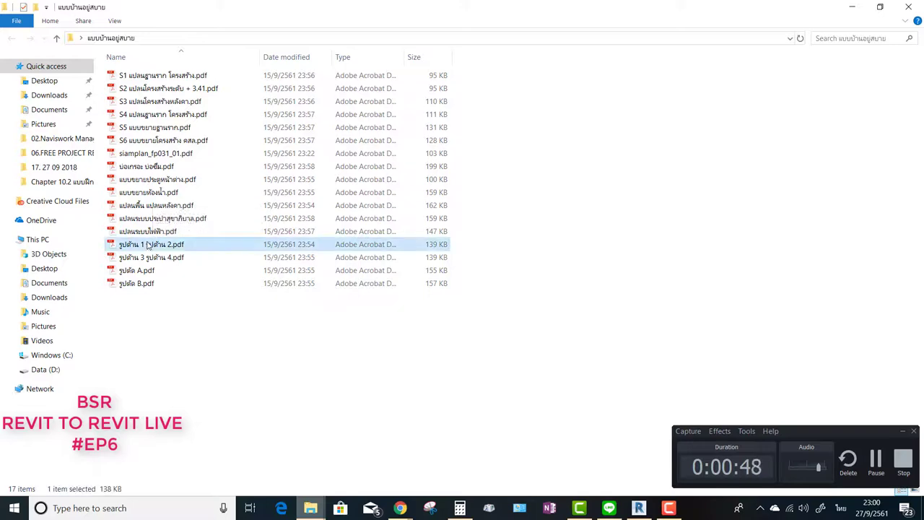
pyautogui.click(155, 206)
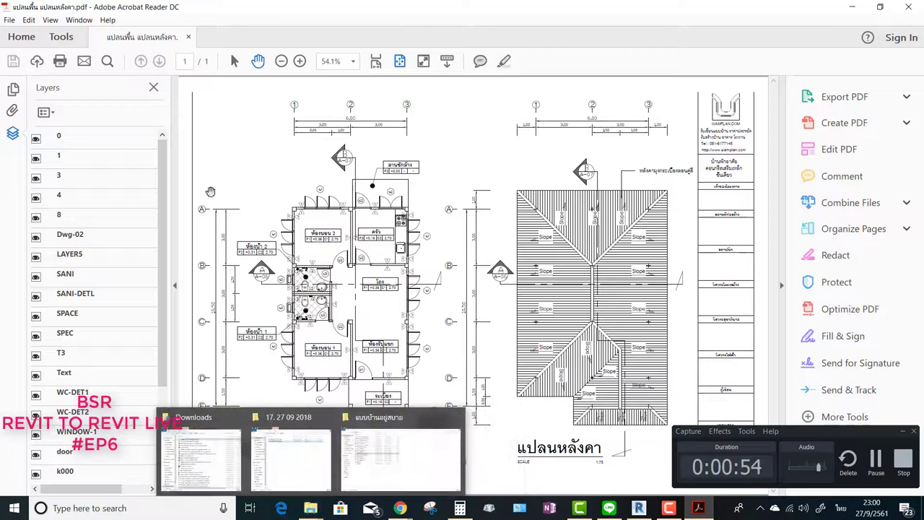
# Step: Look over Acrobat's View All Recent Files list, then return to the Revit project
pyautogui.click(9, 20)
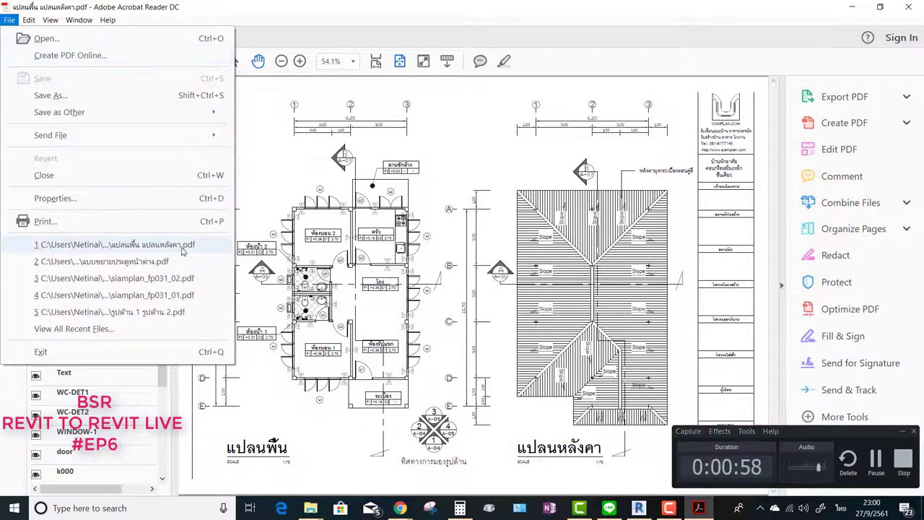
pyautogui.click(108, 329)
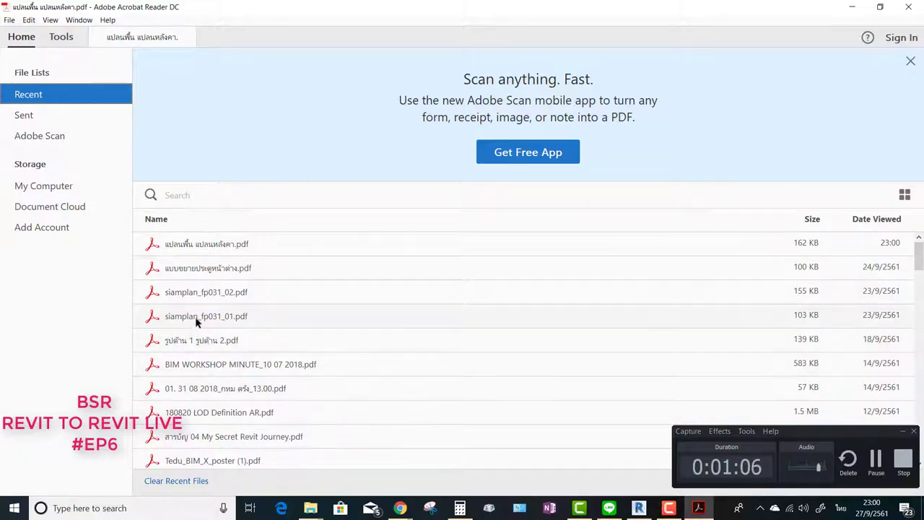
pyautogui.click(851, 7)
# Step: Minimize Revit, open the BIM BOOK desktop folder and close it again
pyautogui.click(852, 6)
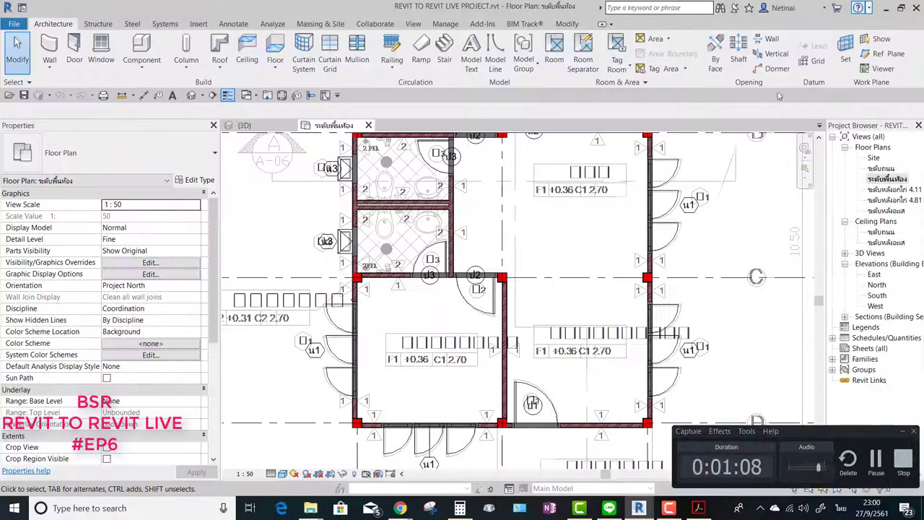
pyautogui.click(884, 8)
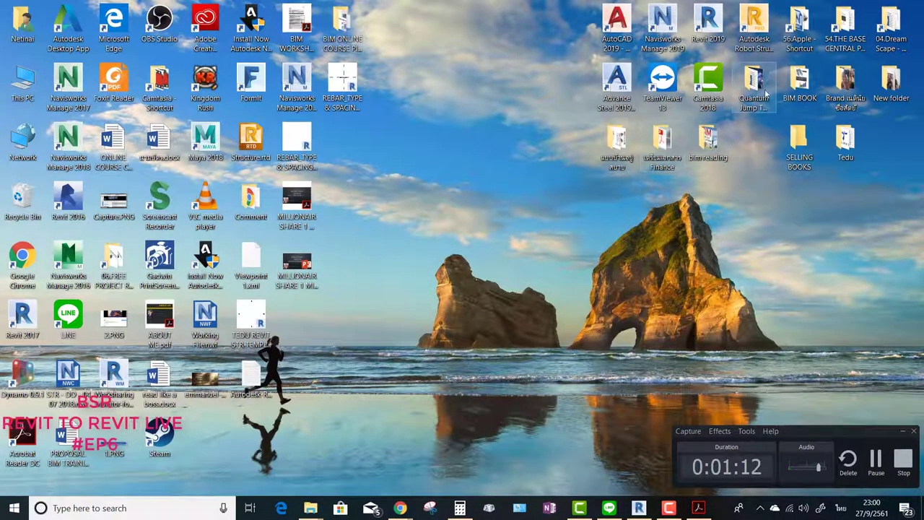
pyautogui.doubleClick(799, 81)
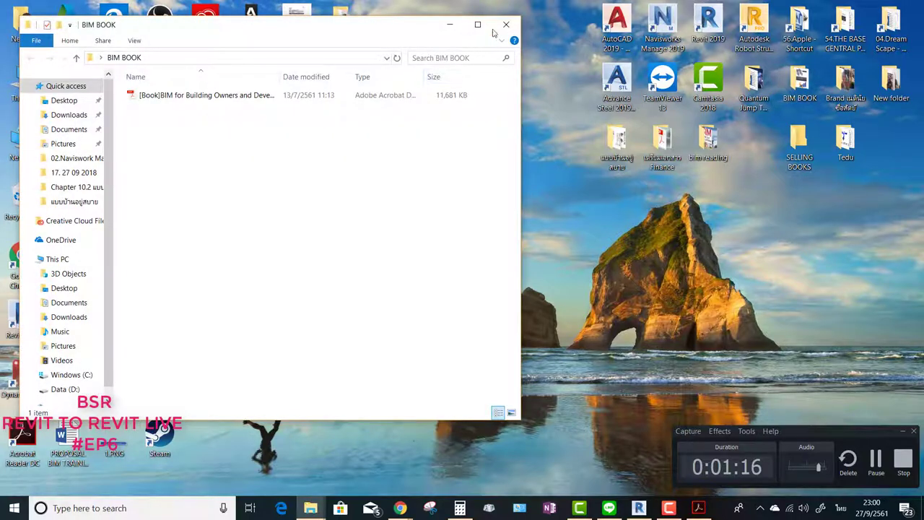
pyautogui.click(507, 26)
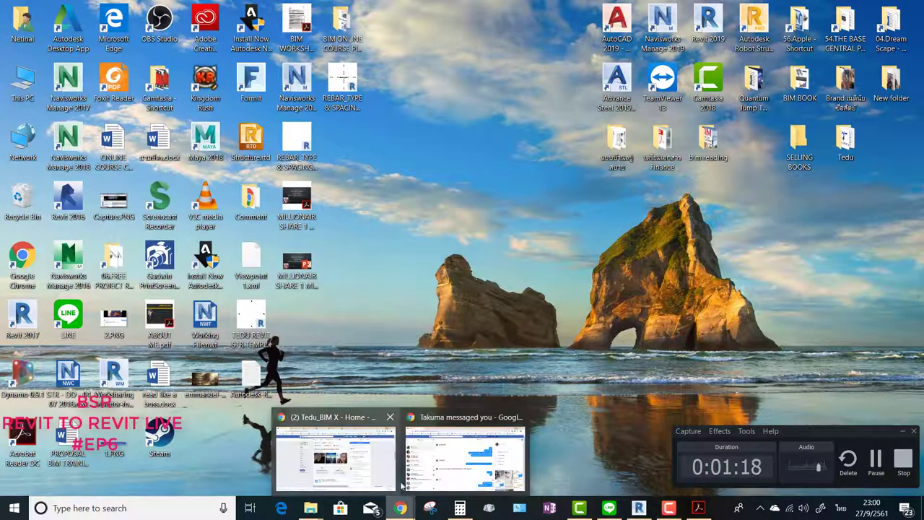
# Step: In the browser, search the web for 'siamplan' with English keyboard input
pyautogui.hotkey('alt', 'Tab')
pyautogui.click(730, 10)
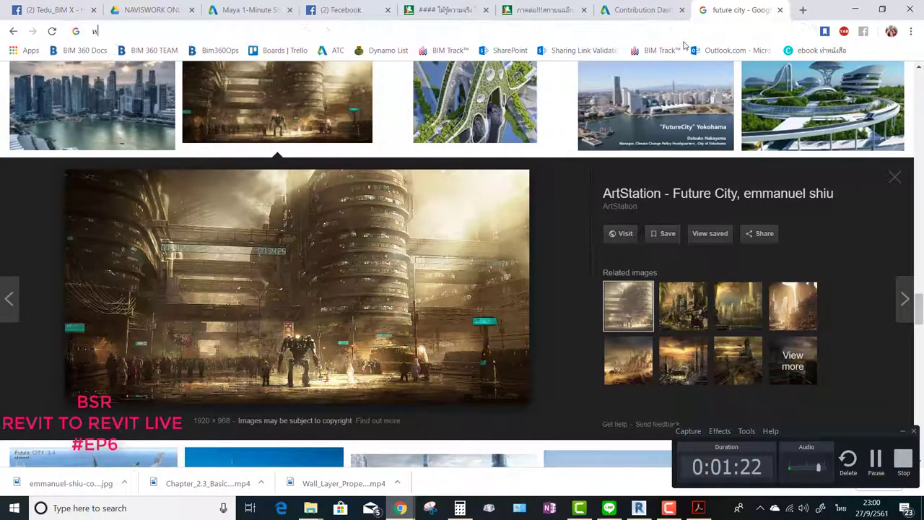
pyautogui.write('หรฟ')
pyautogui.press('BackSpace')
pyautogui.press('BackSpace')
pyautogui.press('BackSpace')
pyautogui.hotkey('alt', 'shift')
pyautogui.write('siam')
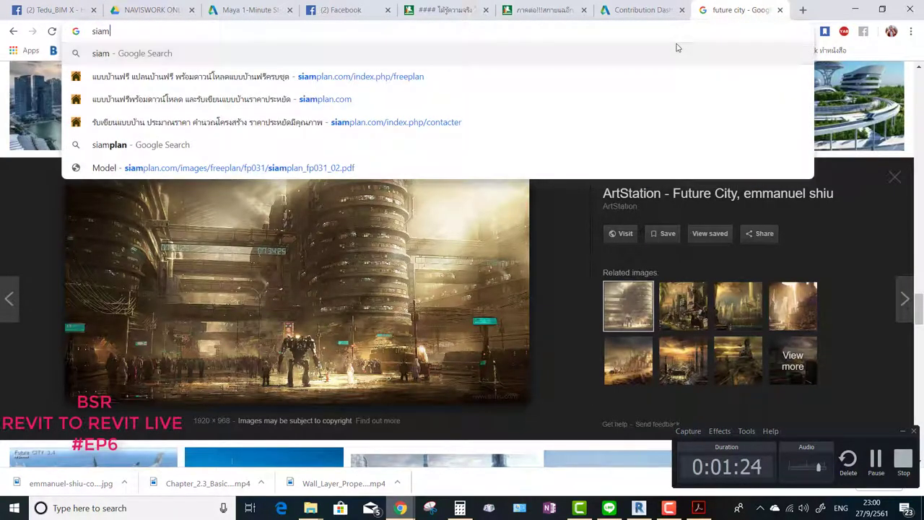
pyautogui.write('plan')
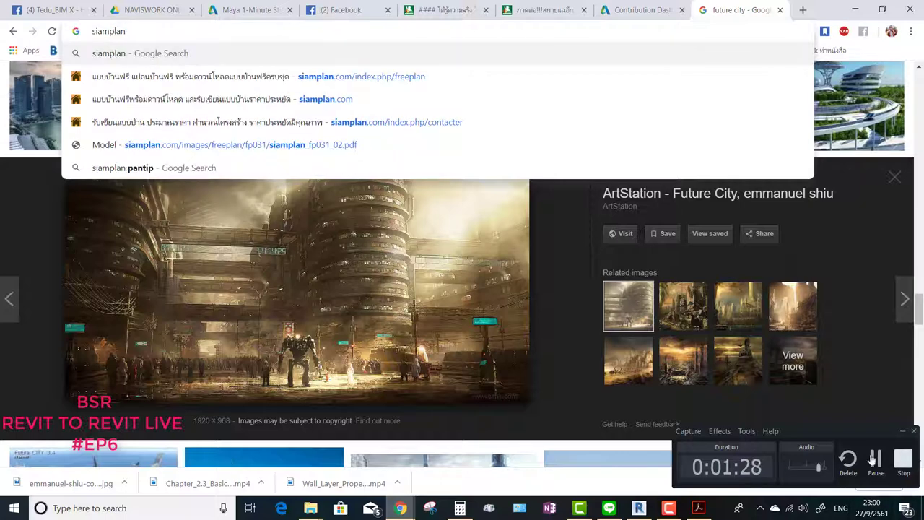
pyautogui.press('Return')
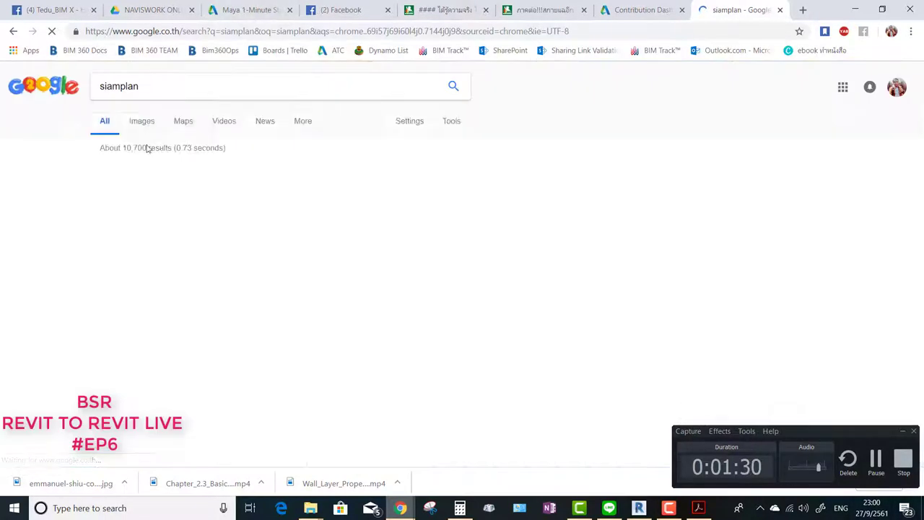
# Step: Open siamplan's free house plans page from the search results
pyautogui.scroll(-3, 318, 133)
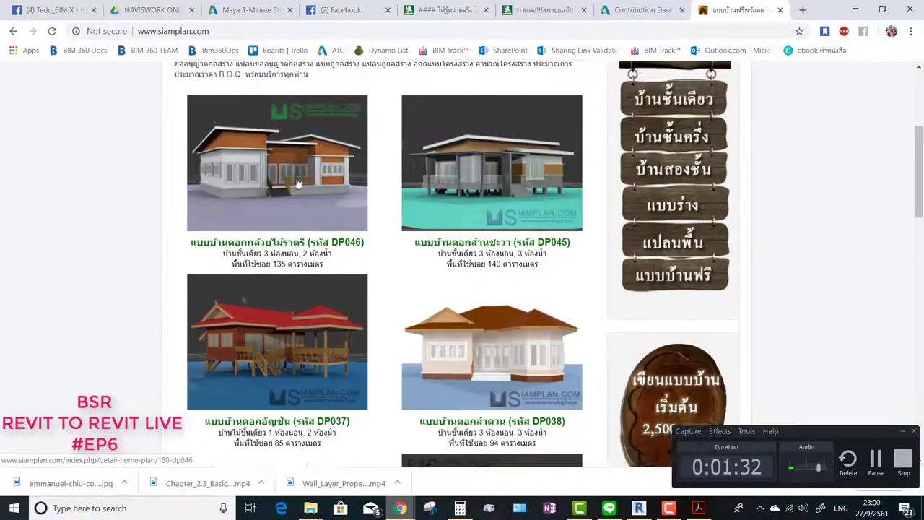
pyautogui.scroll(-3, 303, 144)
pyautogui.scroll(-3, 293, 154)
pyautogui.scroll(5, 335, 146)
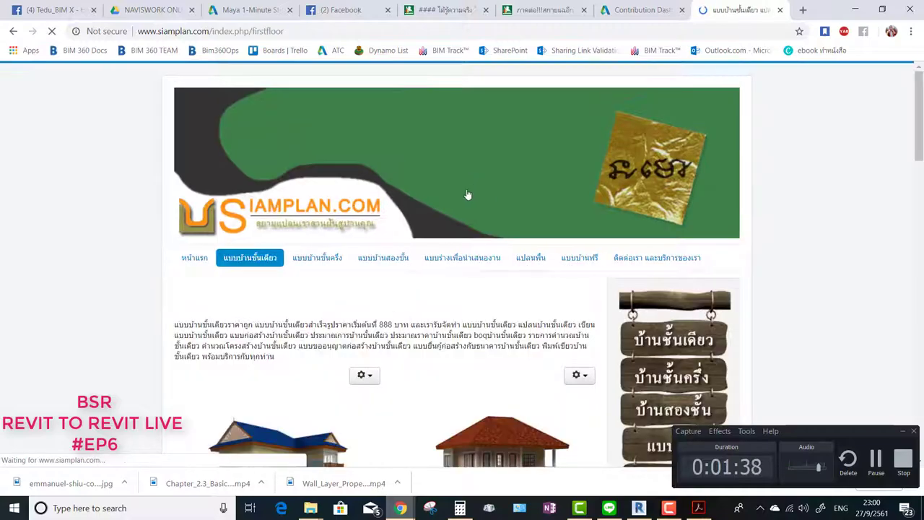
pyautogui.scroll(-6, 447, 209)
pyautogui.scroll(-5, 444, 215)
pyautogui.scroll(-4, 437, 218)
pyautogui.scroll(5, 436, 217)
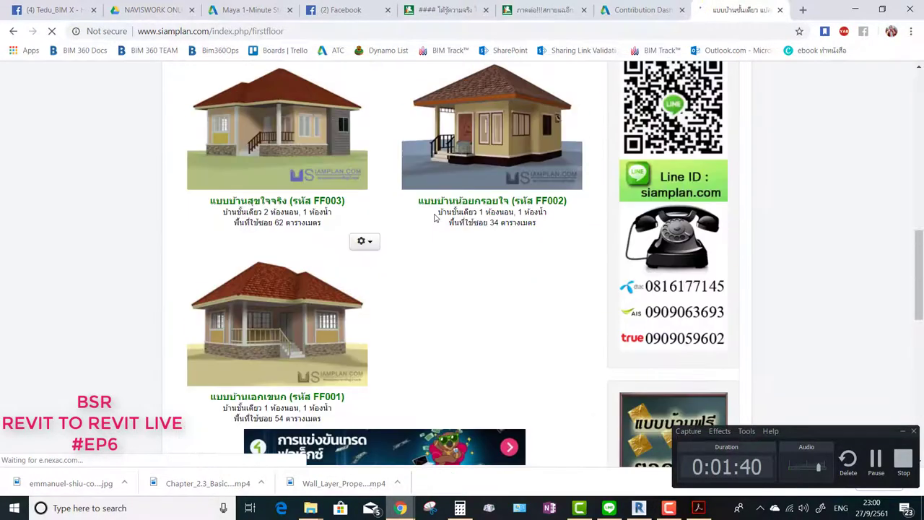
pyautogui.scroll(3, 447, 195)
pyautogui.scroll(4, 462, 173)
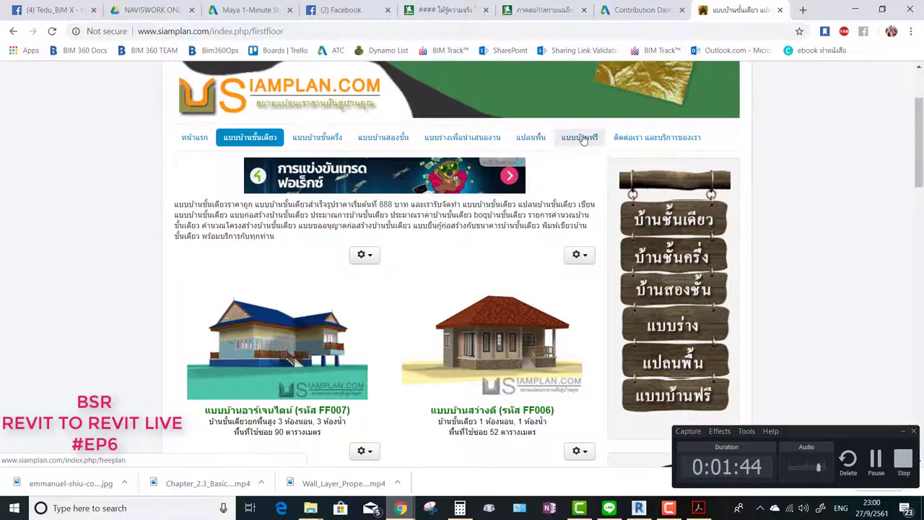
pyautogui.click(583, 139)
# Step: Open the print view of house plan FP031 from its gear options
pyautogui.scroll(-4, 452, 212)
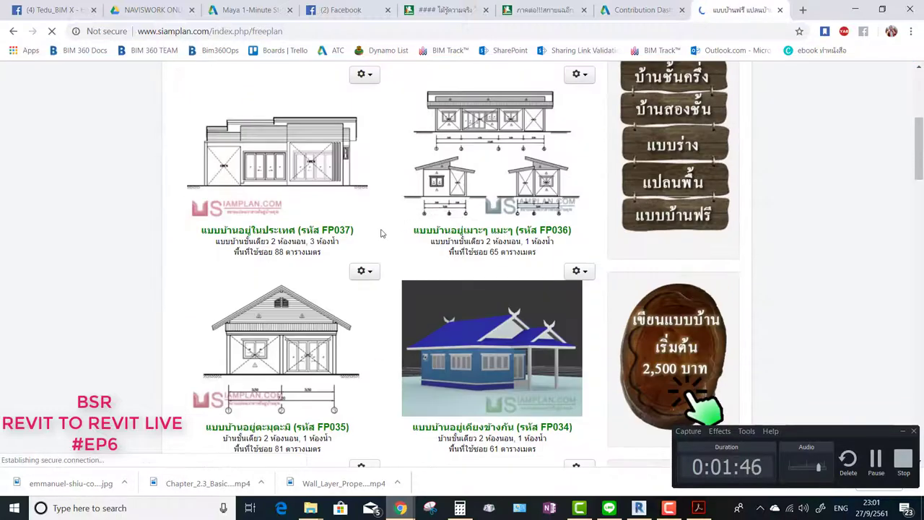
pyautogui.scroll(-3, 382, 234)
pyautogui.scroll(-2, 349, 243)
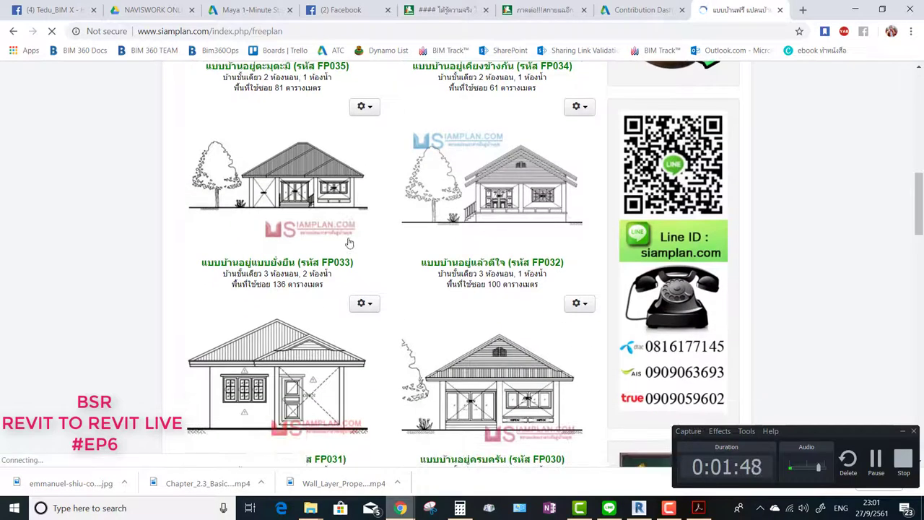
pyautogui.scroll(-2, 352, 242)
pyautogui.click(371, 186)
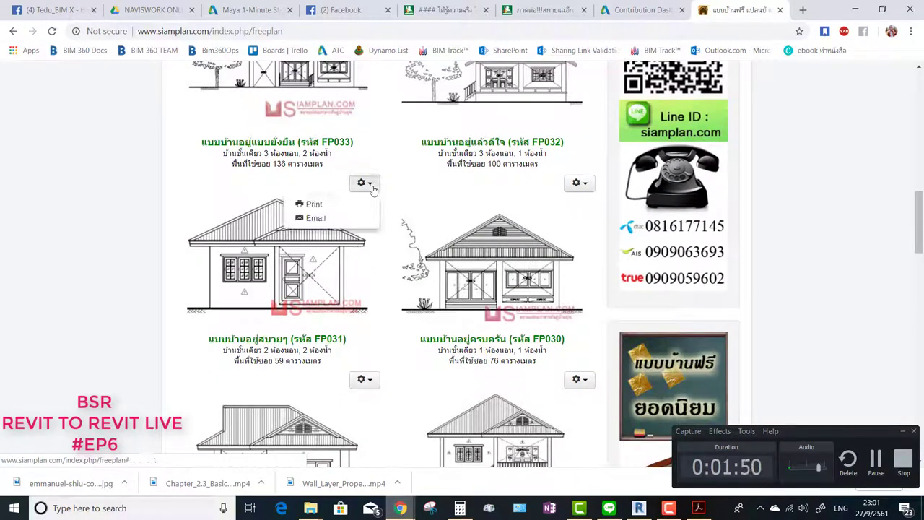
pyautogui.click(314, 200)
# Step: Open the FP031 specification sheet PDF from the popup's download links
pyautogui.scroll(-4, 219, 127)
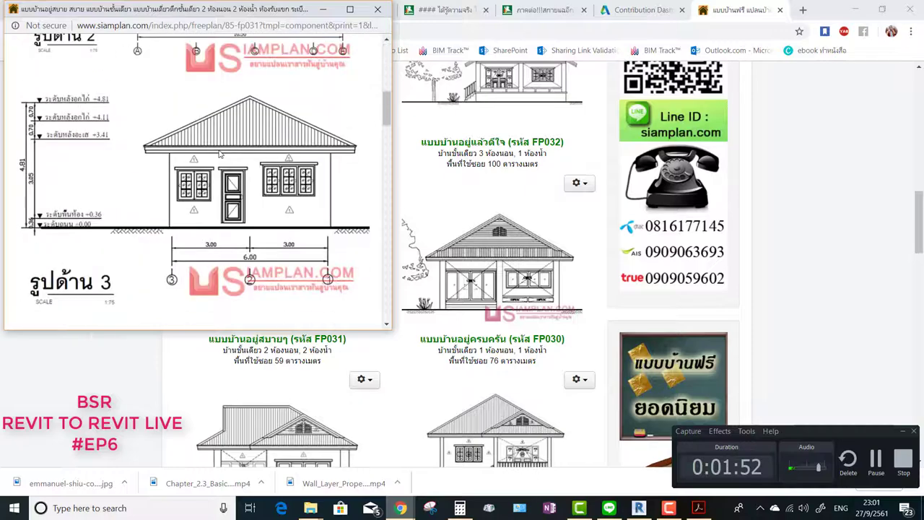
pyautogui.scroll(-3, 220, 134)
pyautogui.scroll(-4, 221, 144)
pyautogui.scroll(-4, 223, 155)
pyautogui.scroll(3, 182, 139)
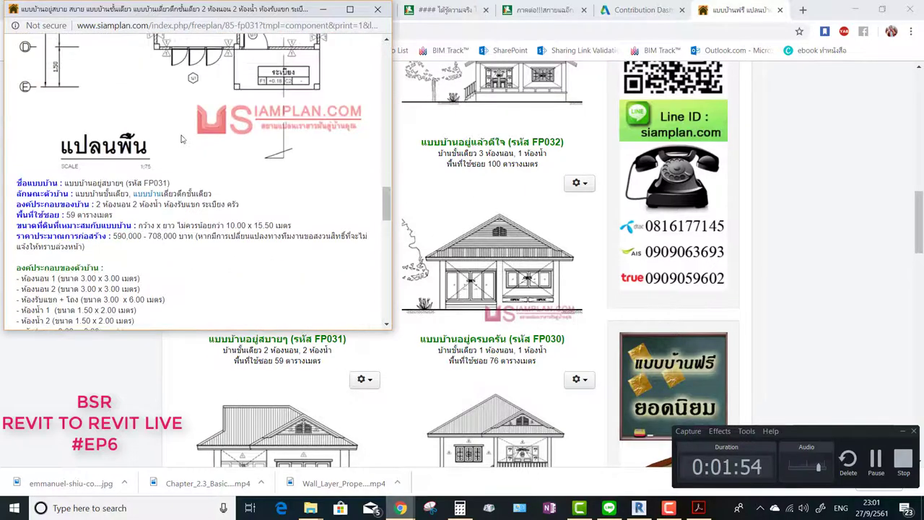
pyautogui.scroll(-5, 180, 140)
pyautogui.scroll(-3, 173, 143)
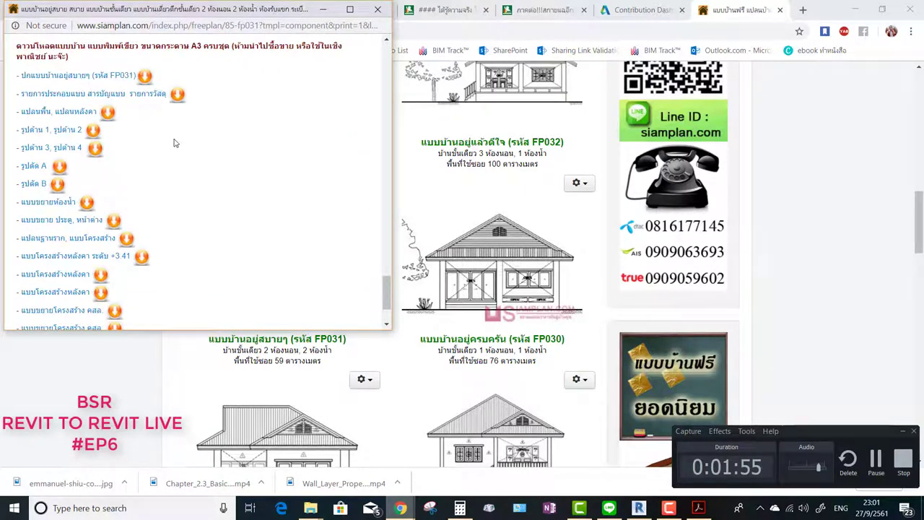
pyautogui.click(93, 93)
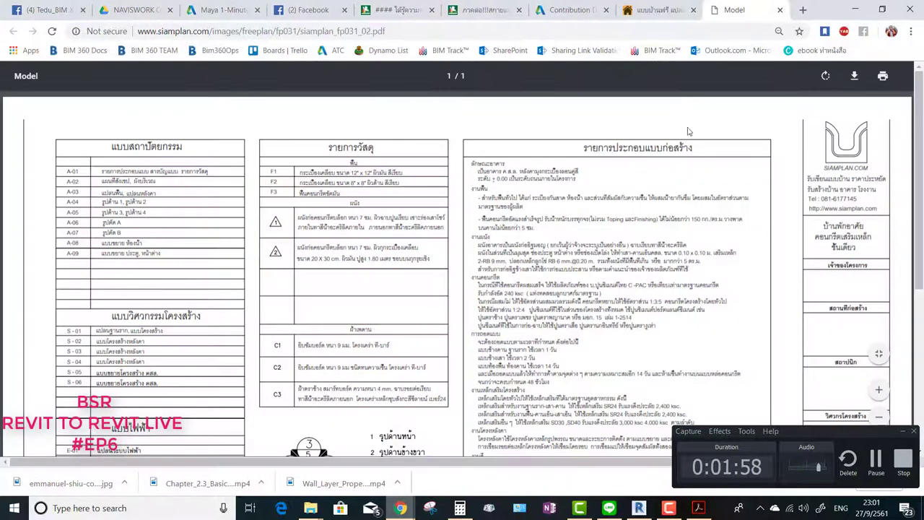
# Step: Save siamplan_fp031_02.pdf into the แบบบ้านอยู่สบาย folder and minimize the browser
pyautogui.click(853, 75)
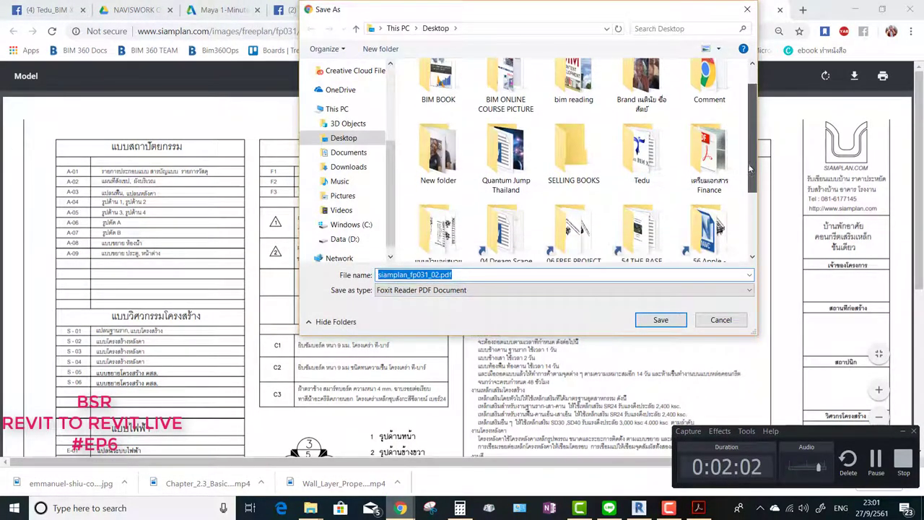
pyautogui.scroll(-3, 753, 141)
pyautogui.doubleClick(433, 144)
pyautogui.write('รายการประกอบแบ')
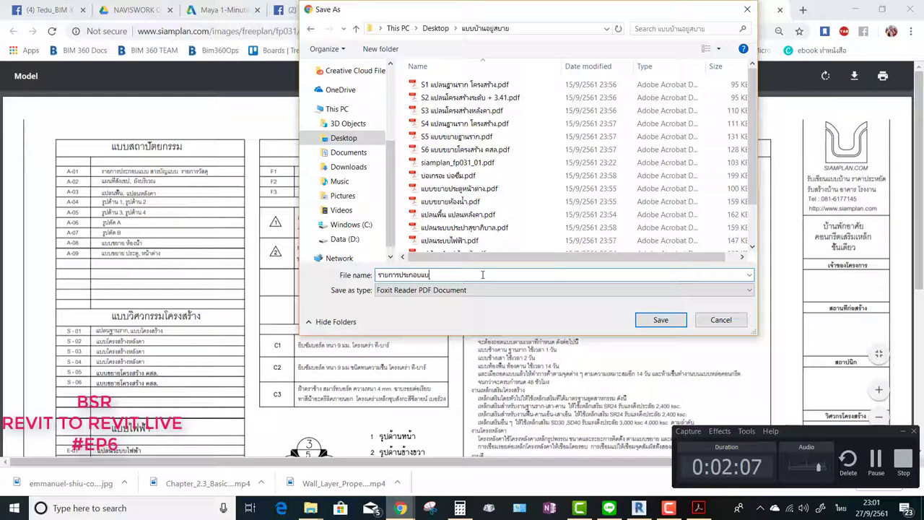
pyautogui.press('Return')
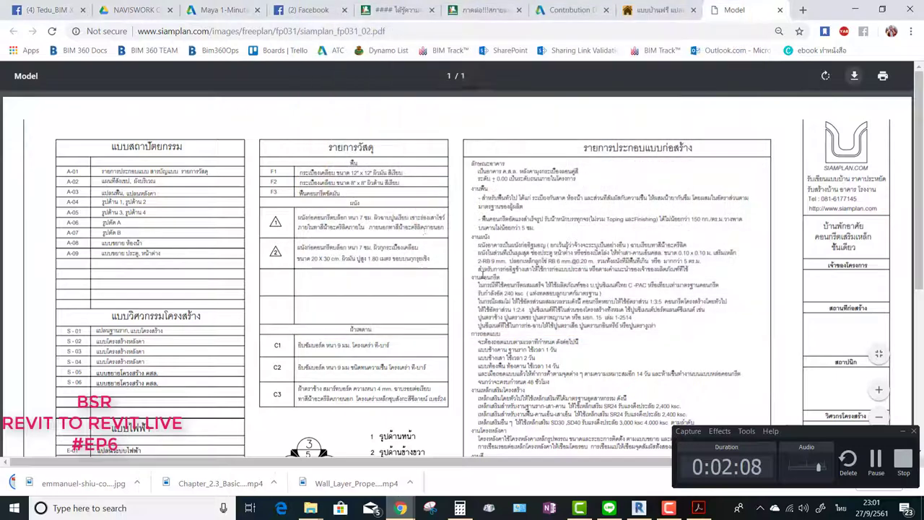
pyautogui.press('super+Down')
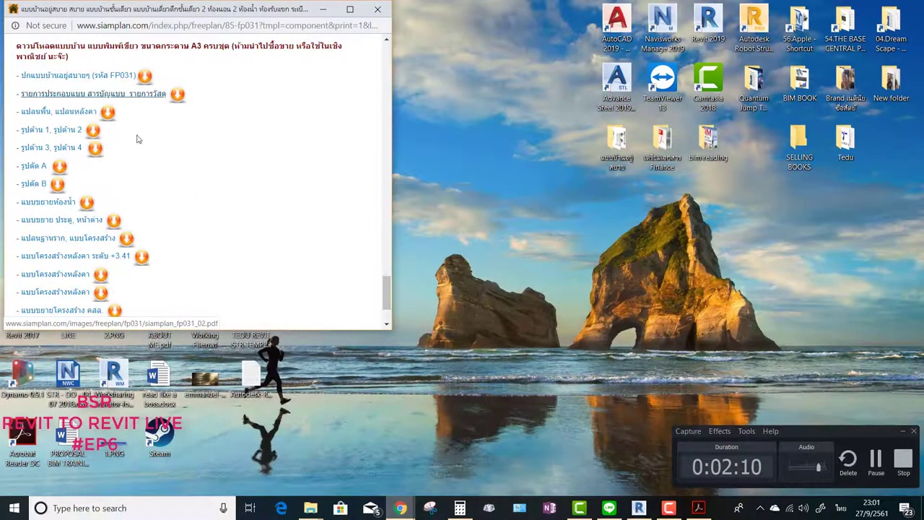
# Step: Close the FP031 print window and open รายการประกอบแบบ.pdf, centered on its materials table
pyautogui.click(380, 10)
pyautogui.moveTo(310, 508)
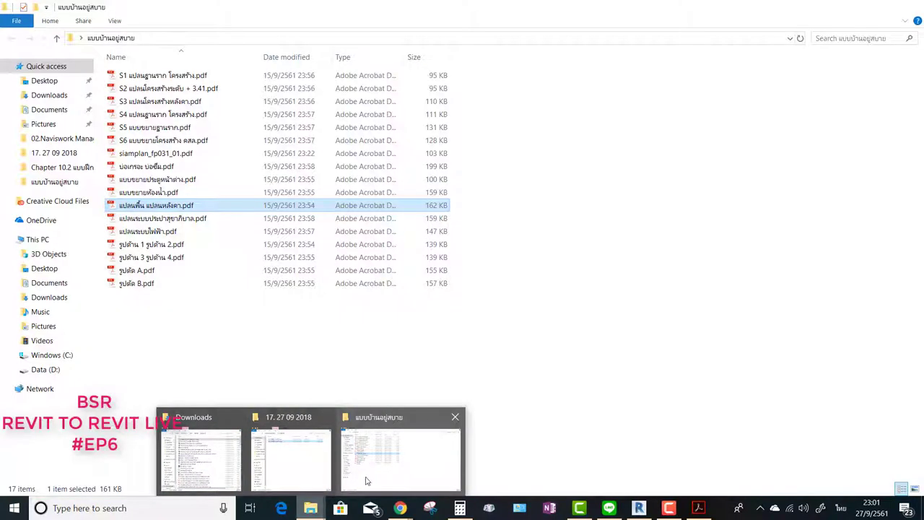
pyautogui.click(368, 476)
pyautogui.doubleClick(154, 298)
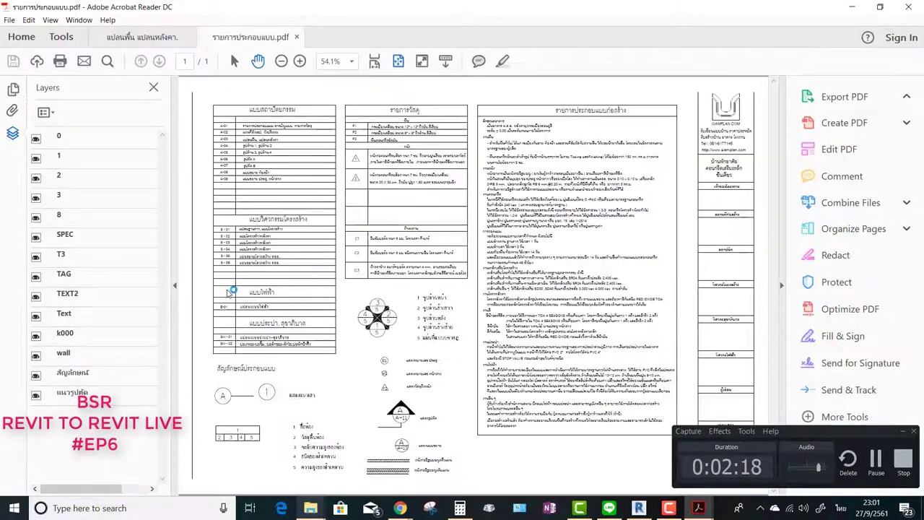
pyautogui.keyDown('ctrl'); pyautogui.scroll(3, 404, 130); pyautogui.keyUp('ctrl')
pyautogui.keyDown('ctrl'); pyautogui.scroll(2, 433, 166); pyautogui.keyUp('ctrl')
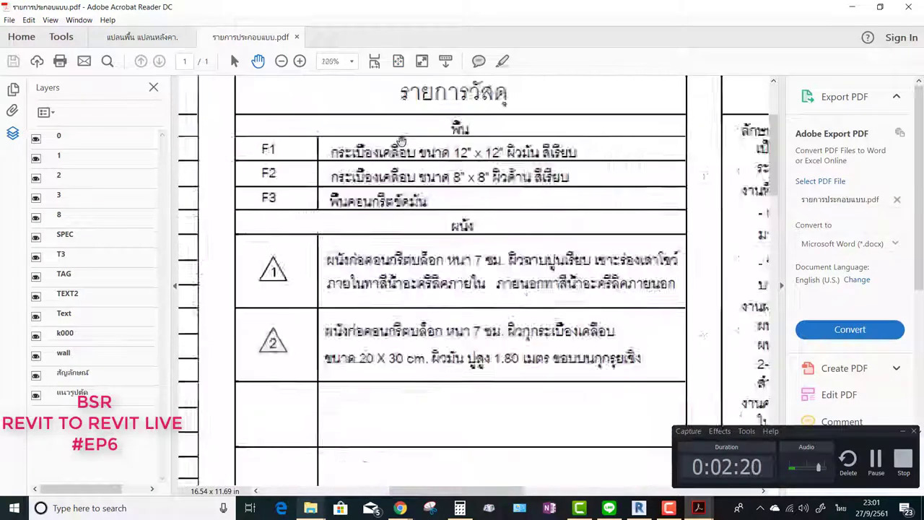
pyautogui.keyDown('ctrl'); pyautogui.scroll(1, 459, 196); pyautogui.keyUp('ctrl')
pyautogui.moveTo(458, 196); pyautogui.dragTo(466, 215)
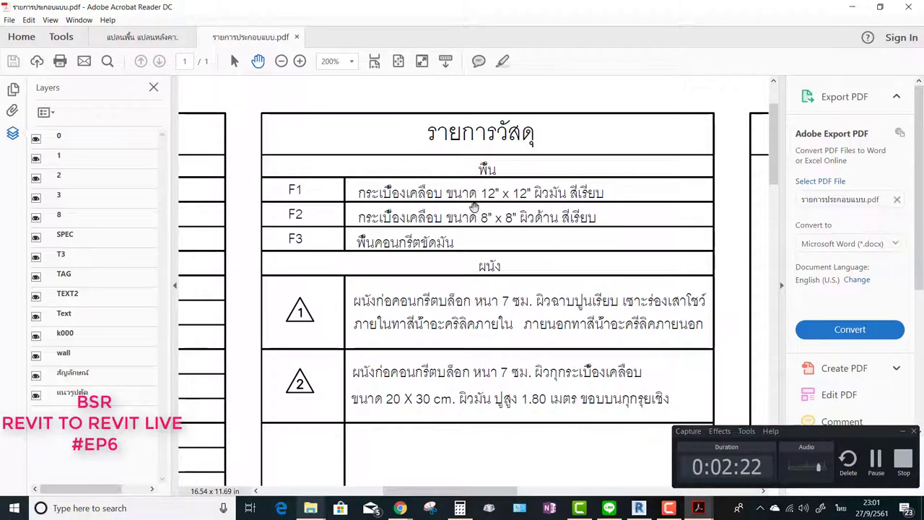
# Step: Back in Revit, start a floor and duplicate the Generic 150mm floor type
pyautogui.click(852, 6)
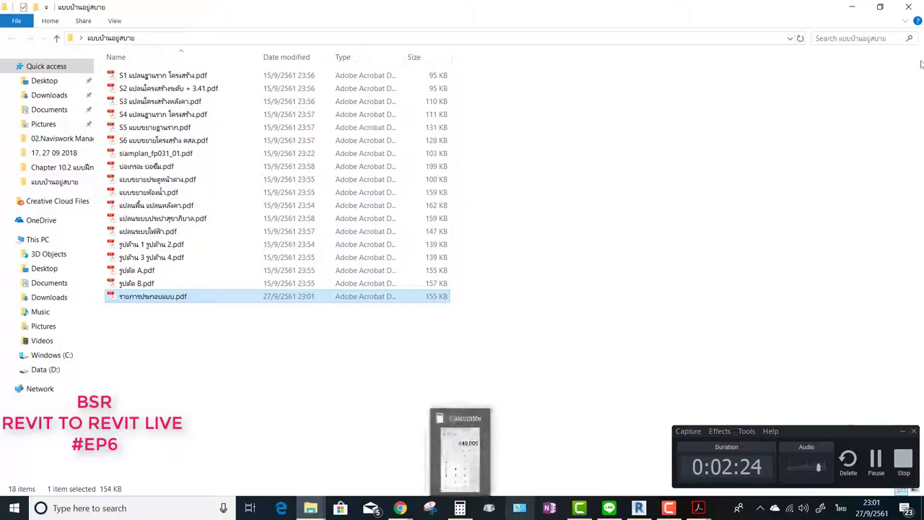
pyautogui.click(851, 6)
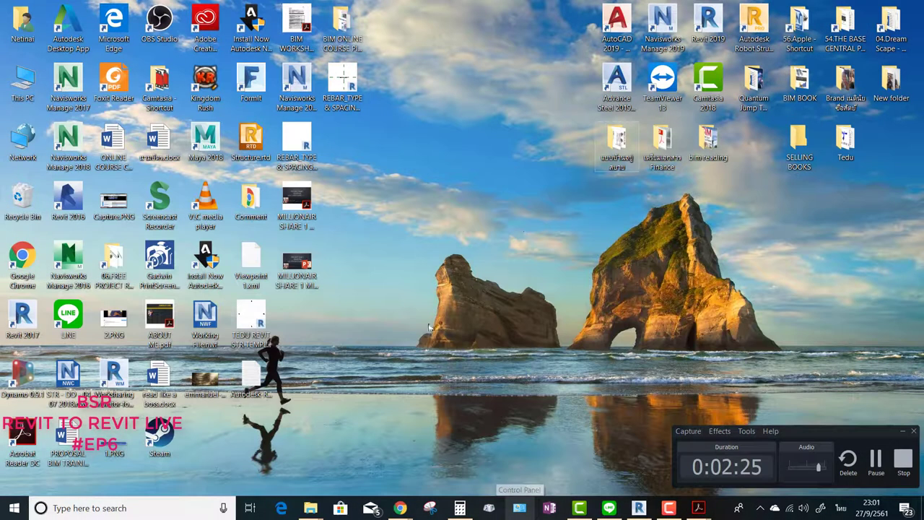
pyautogui.click(638, 507)
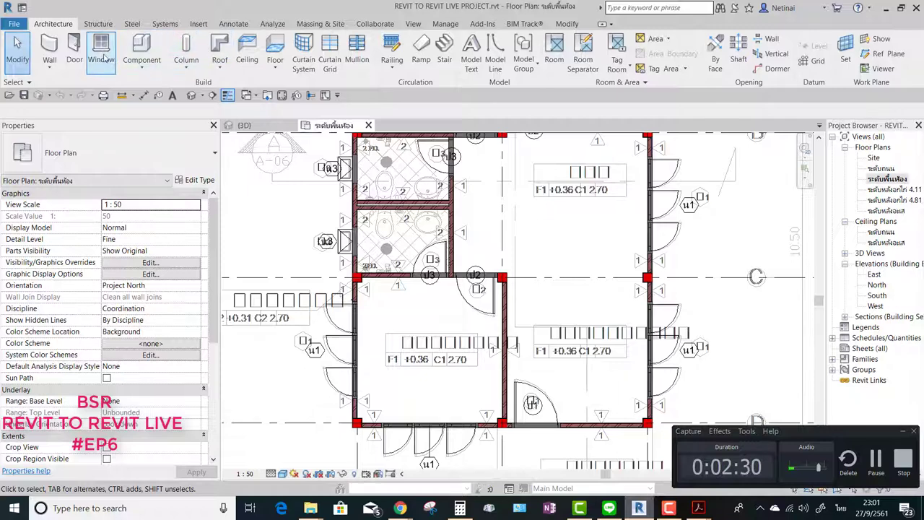
pyautogui.click(277, 55)
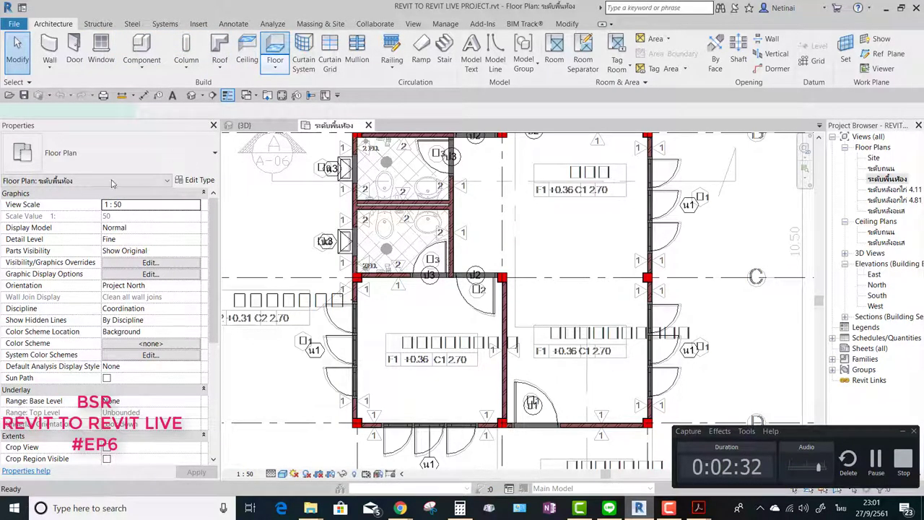
pyautogui.click(164, 157)
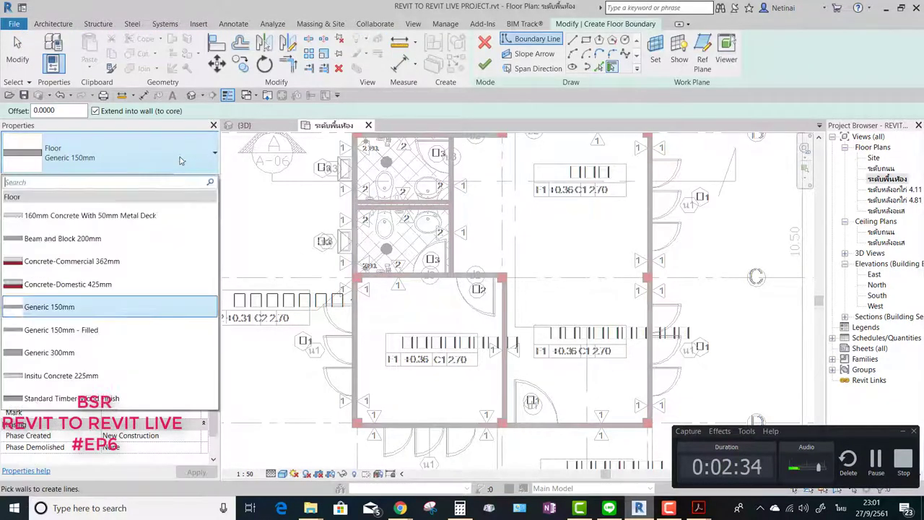
pyautogui.click(144, 153)
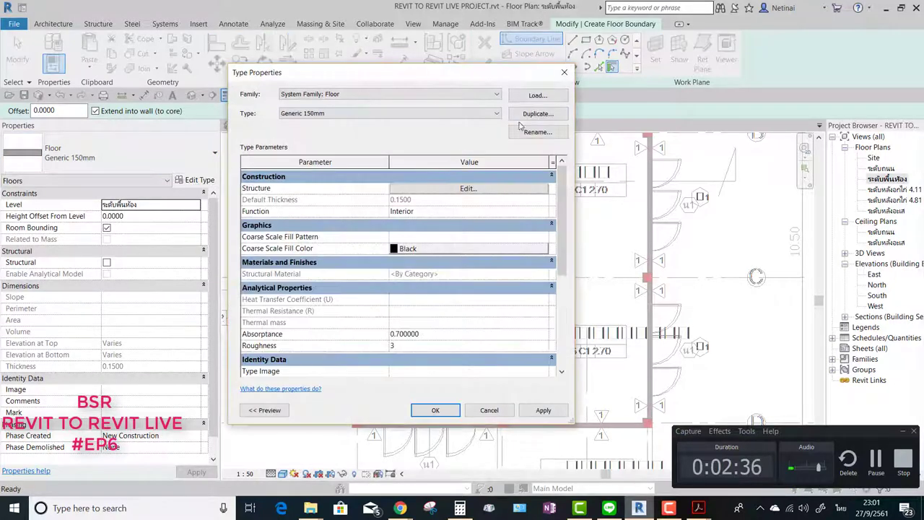
pyautogui.click(544, 119)
pyautogui.write('F1_')
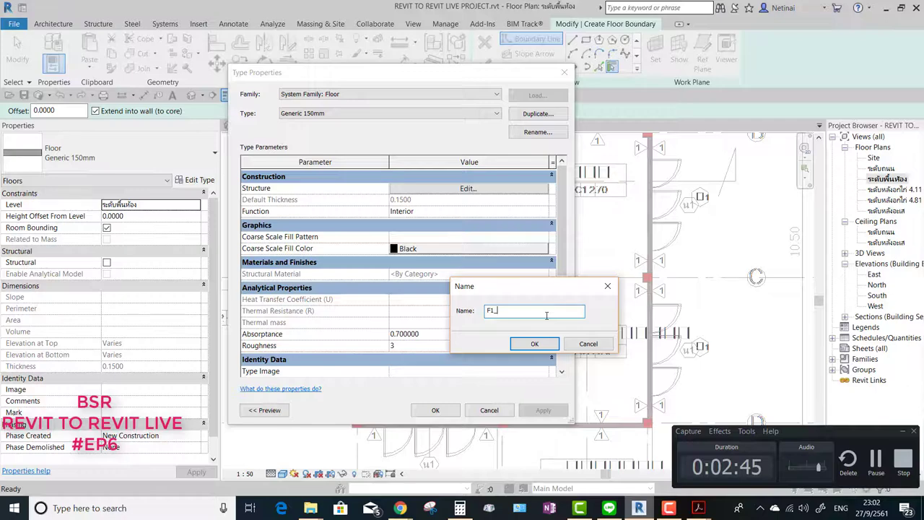
pyautogui.hotkey('alt', 'Tab')
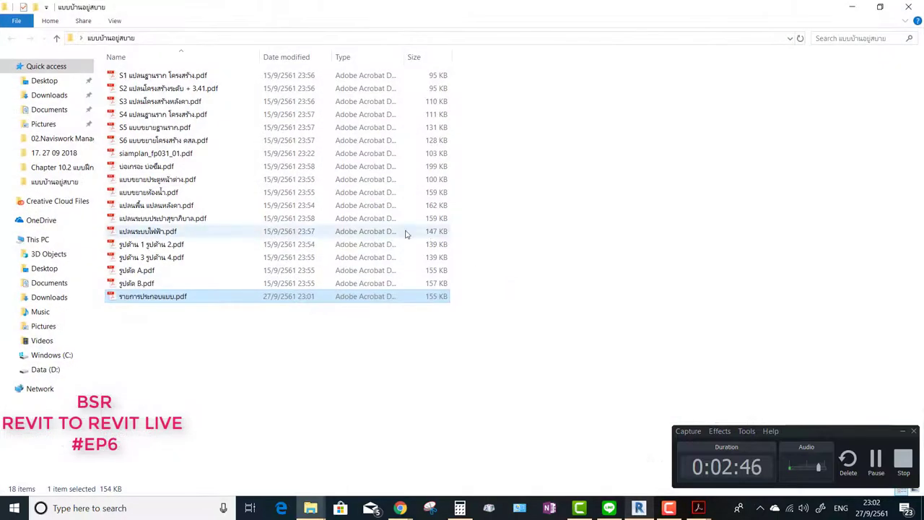
pyautogui.moveTo(697, 508)
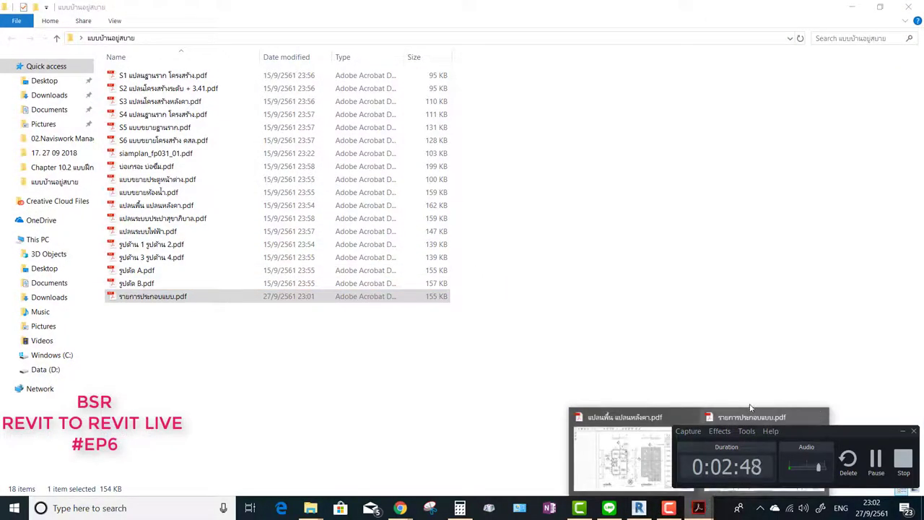
# Step: Check the F1 tile spec and name the new floor type F1_กระเบื้องเคลือบ 12" x 12"
pyautogui.click(750, 419)
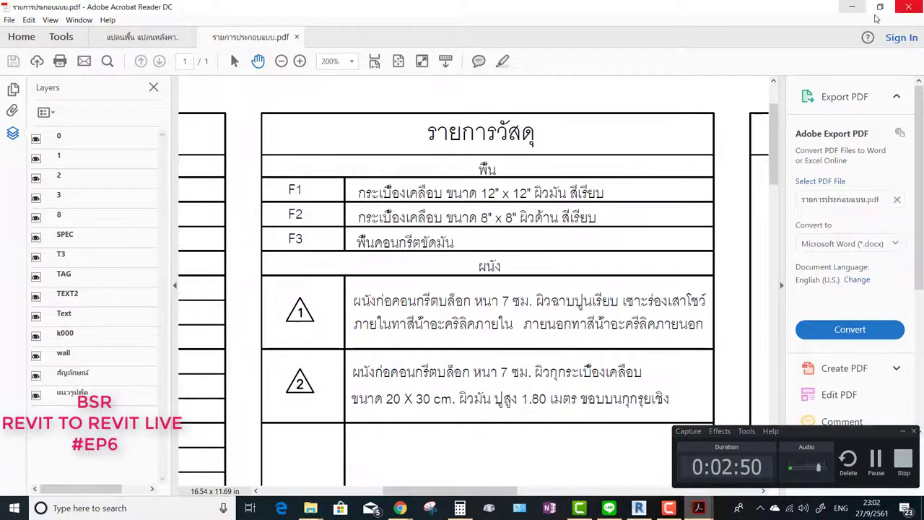
pyautogui.hotkey('alt', 'Tab')
pyautogui.click(852, 6)
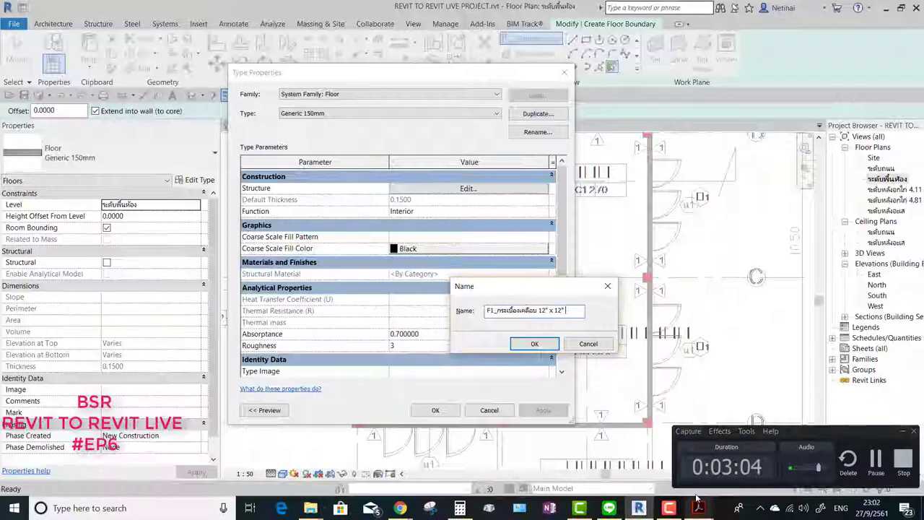
pyautogui.click(704, 507)
# Step: Recheck the spec and confirm the type name F1_กระเบื้องเคลือบ 12" x 12" ผิวมัน สีเรียบ
pyautogui.click(769, 430)
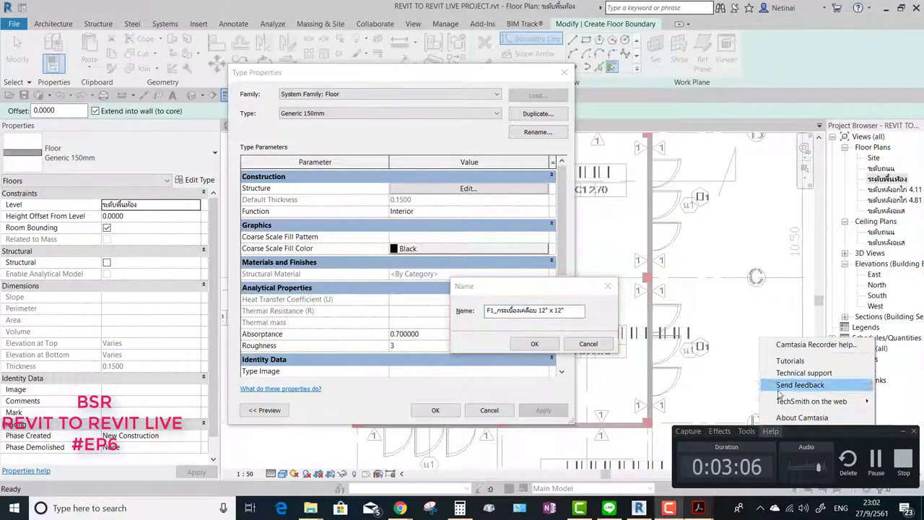
pyautogui.click(766, 428)
pyautogui.moveTo(811, 428); pyautogui.dragTo(823, 350)
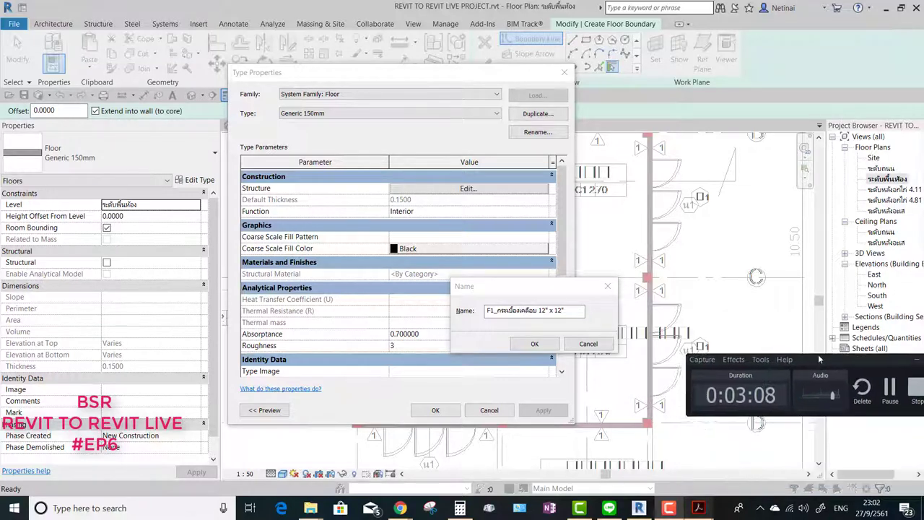
pyautogui.moveTo(698, 507)
pyautogui.click(862, 464)
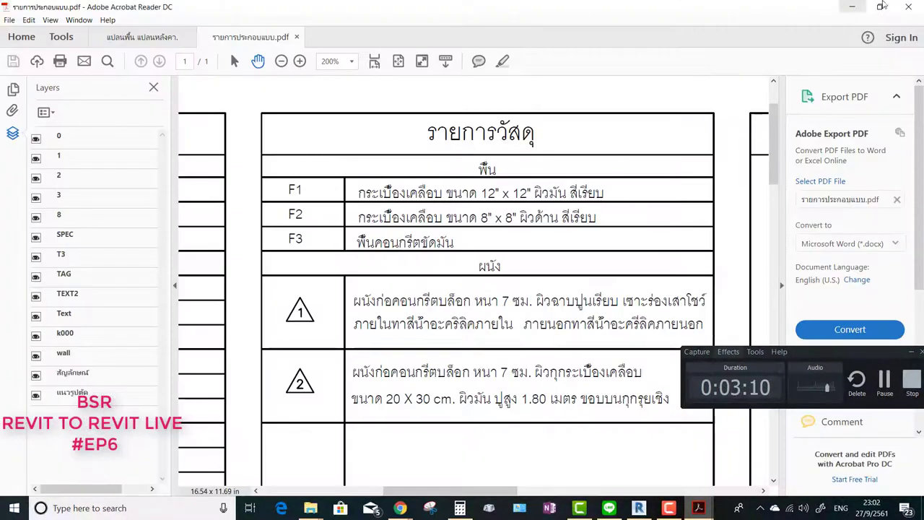
pyautogui.click(853, 8)
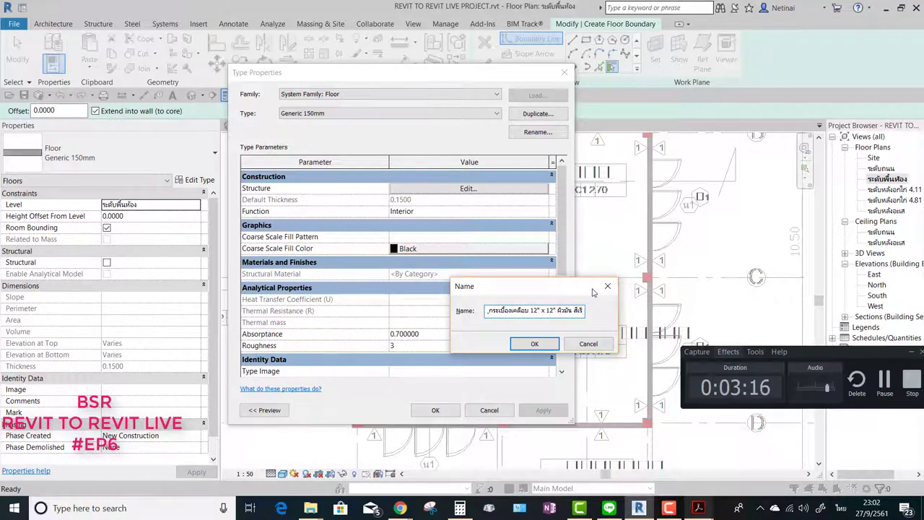
pyautogui.click(526, 345)
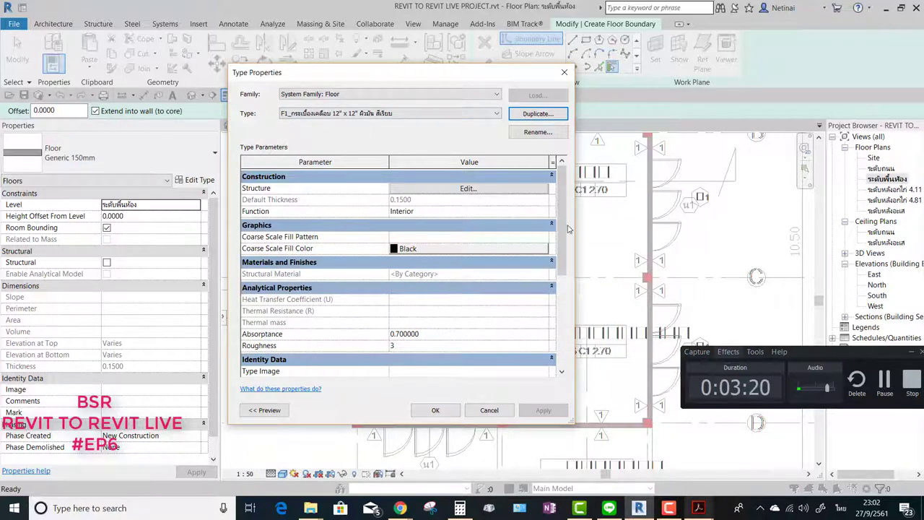
pyautogui.scroll(-3, 433, 294)
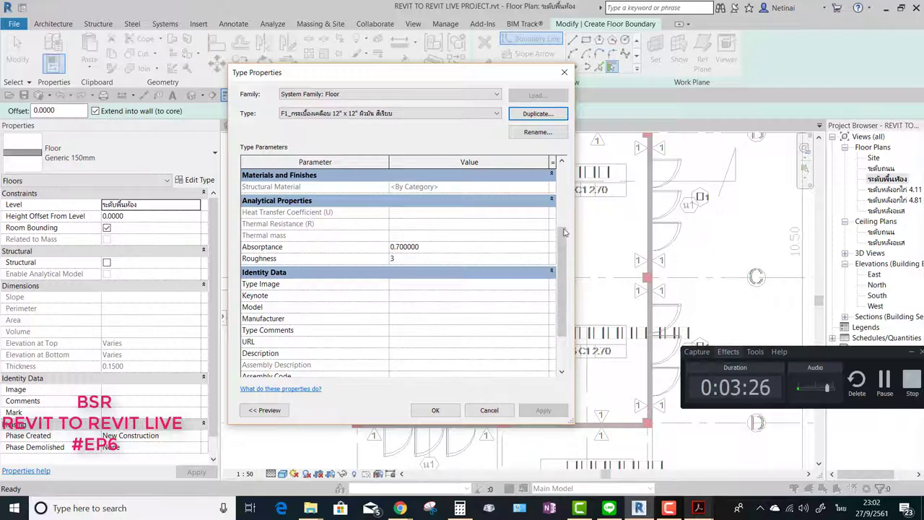
pyautogui.moveTo(568, 241); pyautogui.dragTo(570, 187)
# Step: Insert a trial layer into the F1 floor assembly, move it to row 2, and preview the section
pyautogui.click(468, 188)
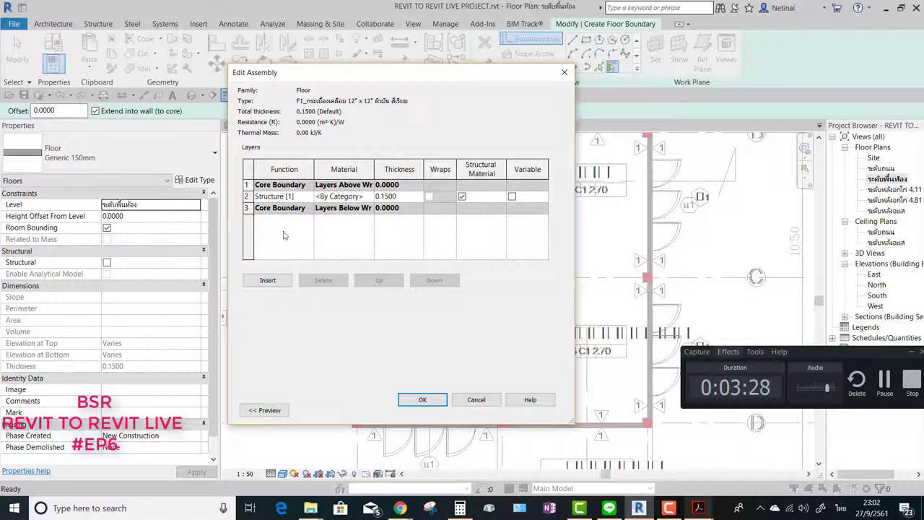
pyautogui.click(267, 281)
pyautogui.click(378, 280)
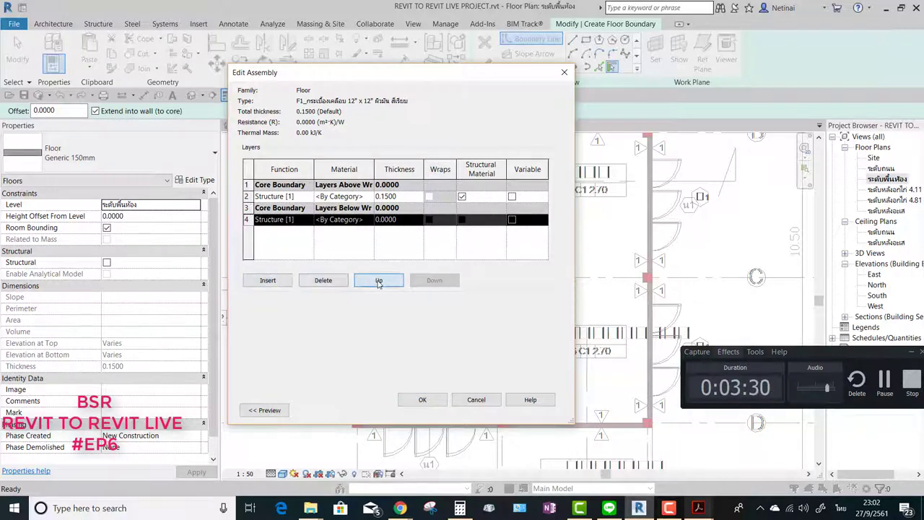
pyautogui.click(378, 280)
pyautogui.click(270, 410)
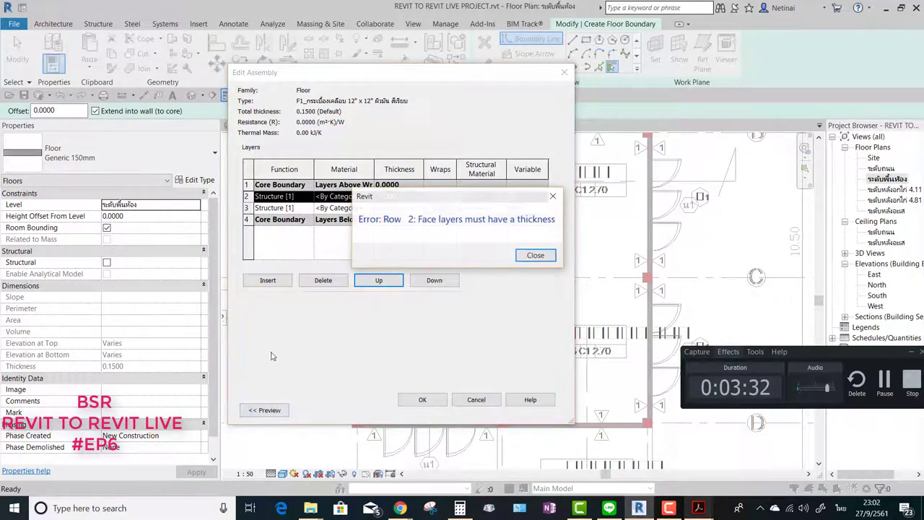
pyautogui.click(537, 254)
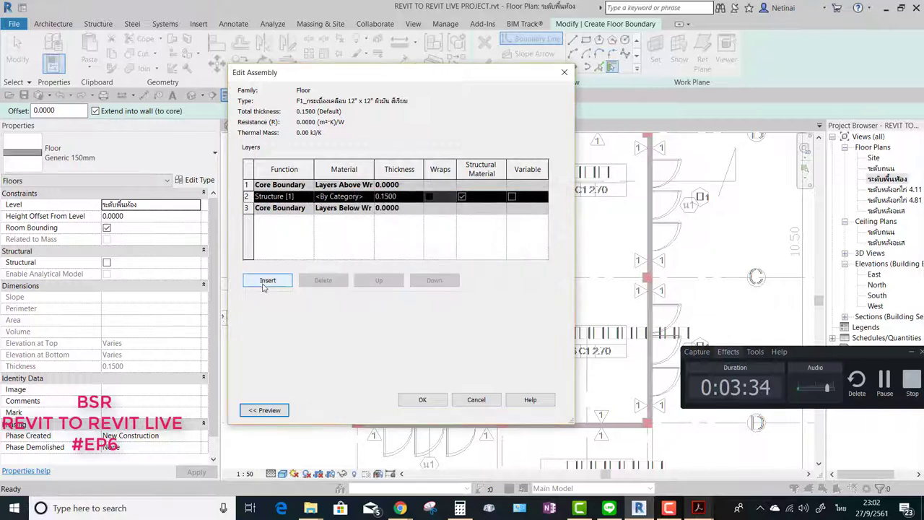
# Step: Add a 0.04 Substrate layer below the structure layer and show the section preview
pyautogui.click(266, 281)
pyautogui.click(407, 196)
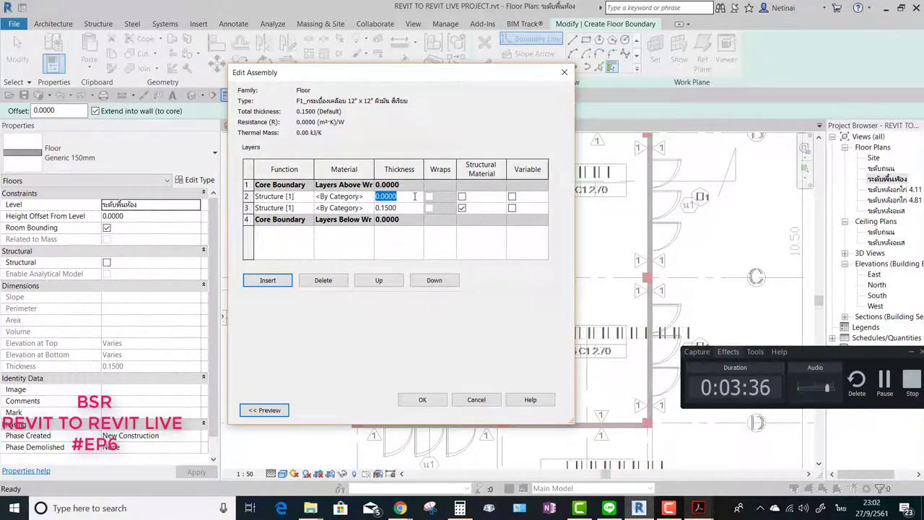
pyautogui.write('0.04')
pyautogui.press('Return')
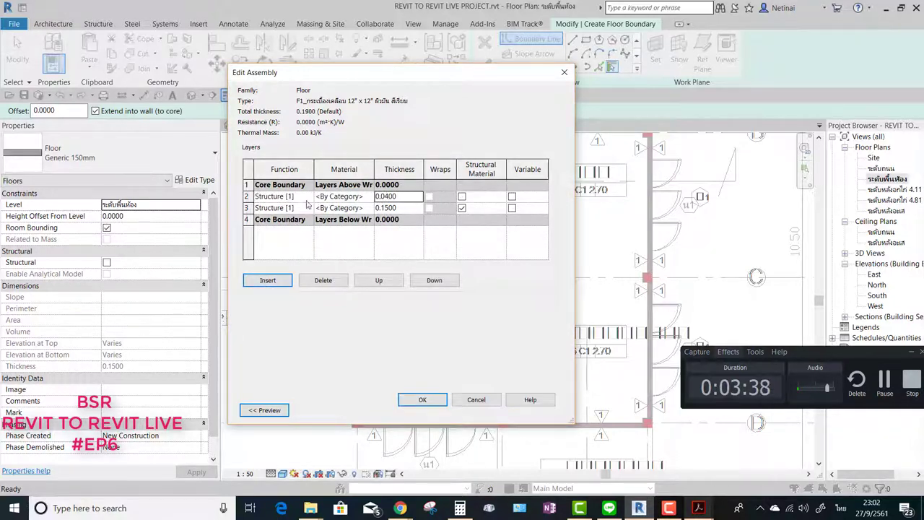
pyautogui.click(304, 198)
pyautogui.click(302, 201)
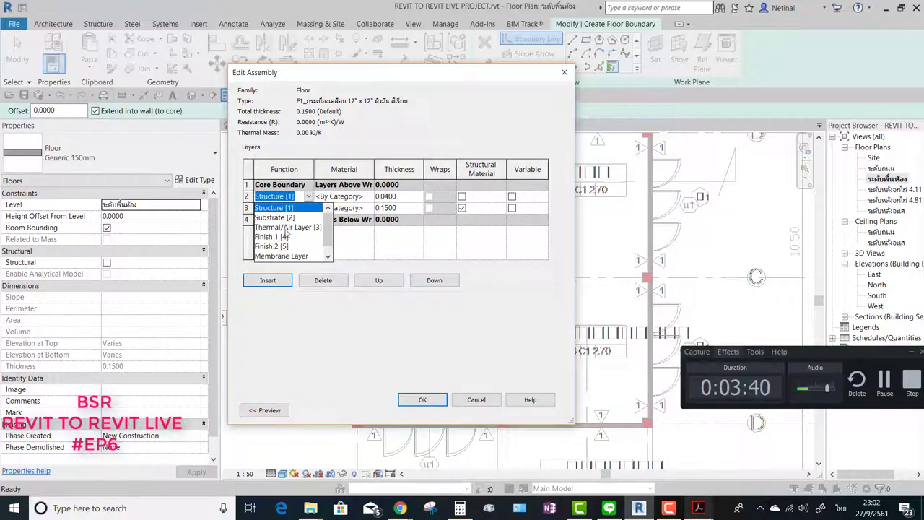
pyautogui.click(277, 217)
pyautogui.click(434, 280)
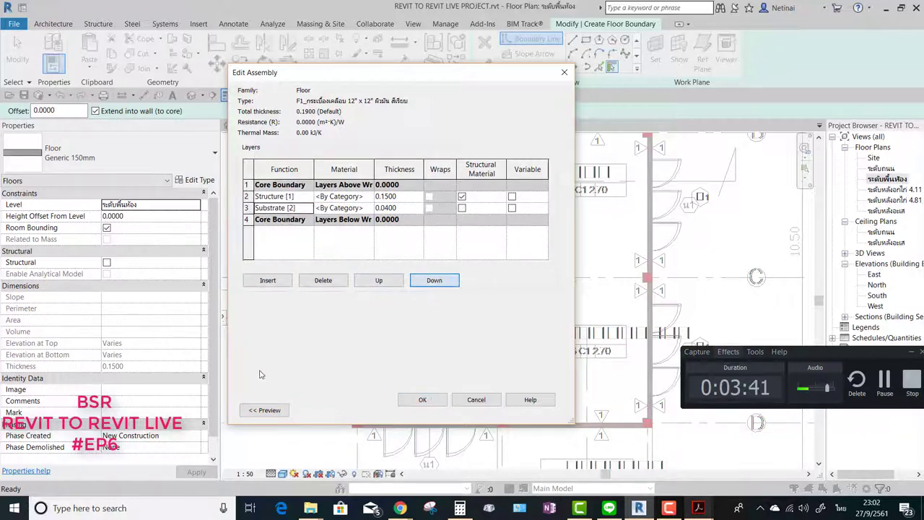
pyautogui.click(264, 409)
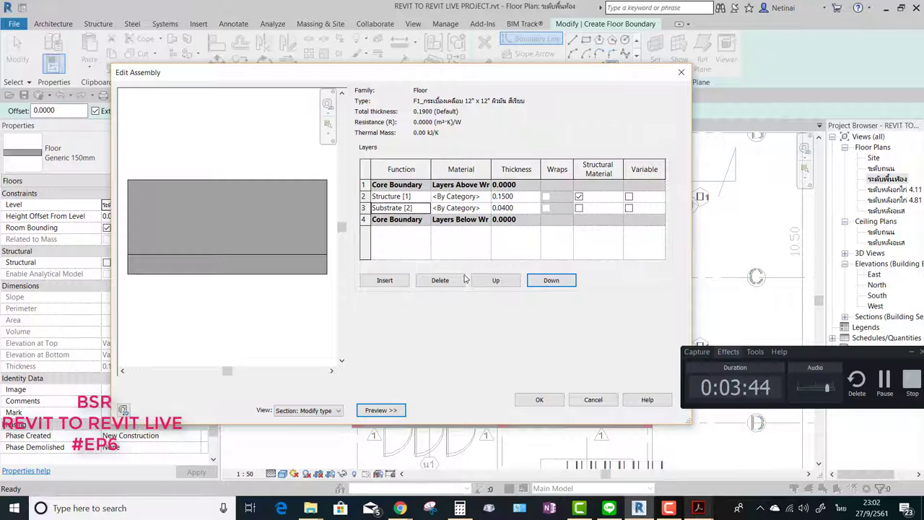
# Step: Make the top layer a 0.01-thick Finish 1 layer and select its material
pyautogui.click(527, 197)
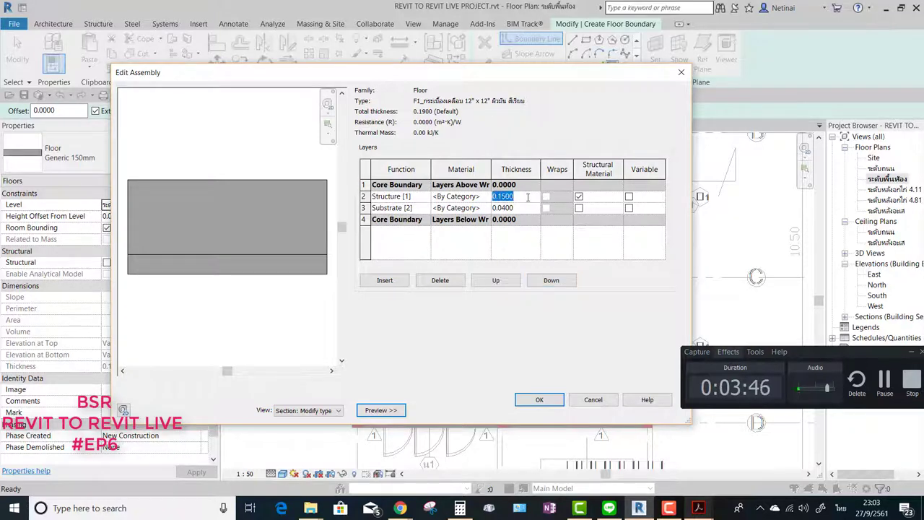
pyautogui.write('0.01')
pyautogui.click(515, 247)
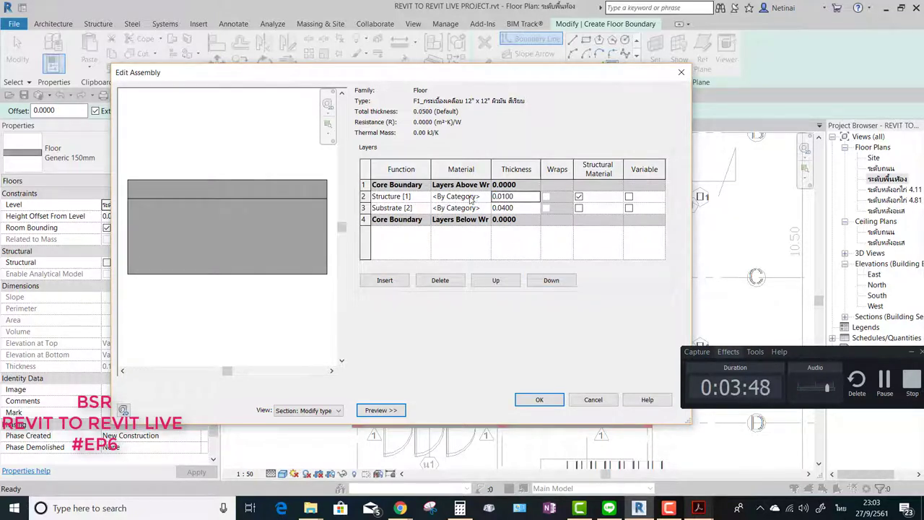
pyautogui.click(401, 200)
pyautogui.click(426, 196)
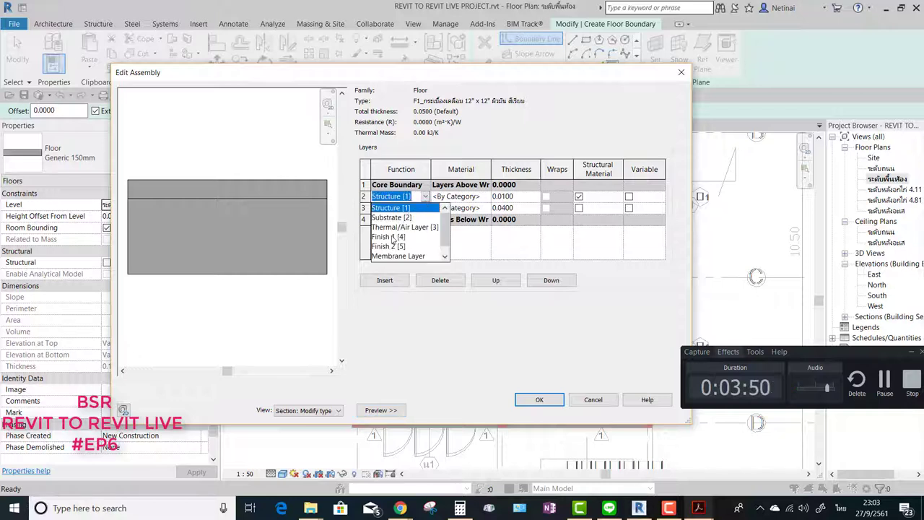
pyautogui.click(393, 239)
pyautogui.click(465, 198)
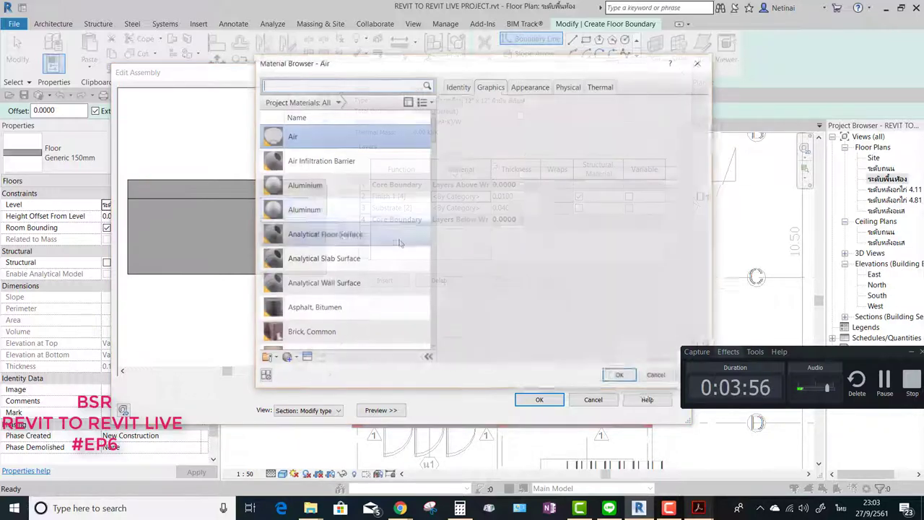
# Step: Duplicate the กระเบื้องเคลือบ 20 x 30 cm tile as กระเบื้องเคลือบ 30 x 30 cm
pyautogui.moveTo(436, 126); pyautogui.dragTo(431, 350)
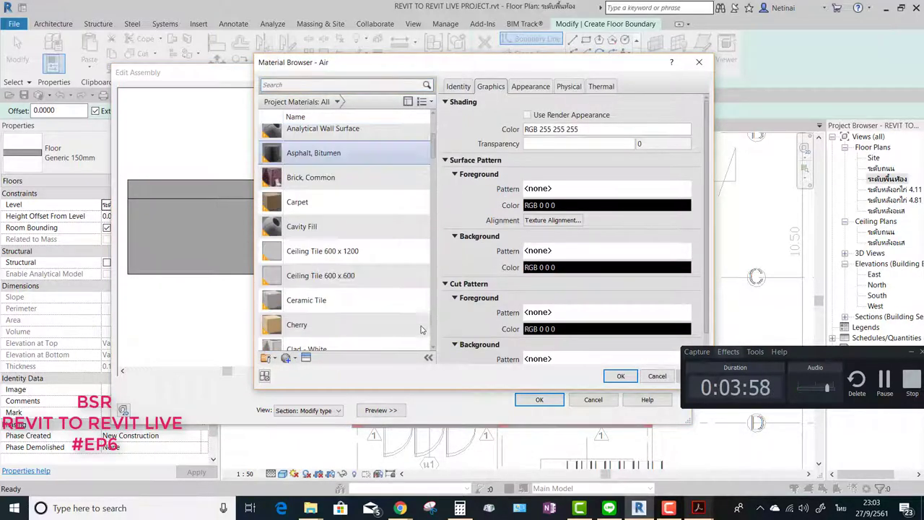
pyautogui.click(343, 291)
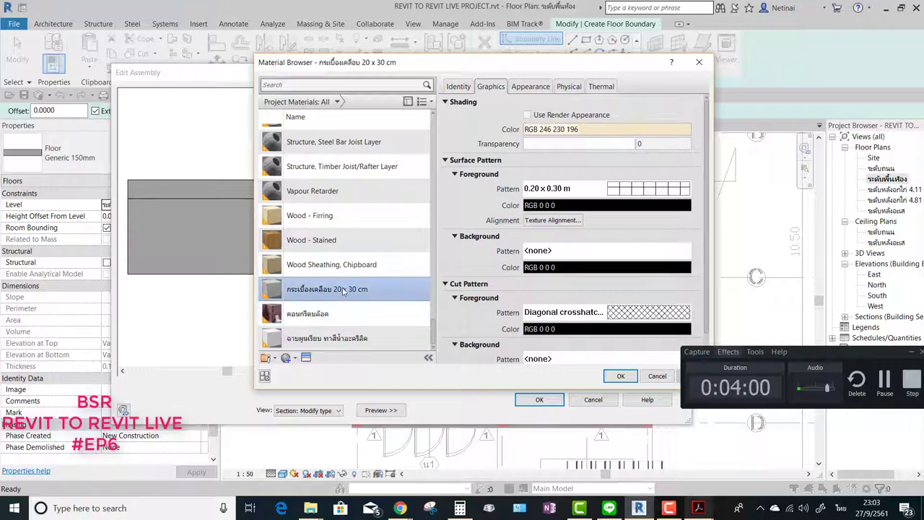
pyautogui.rightClick(344, 290)
pyautogui.click(381, 306)
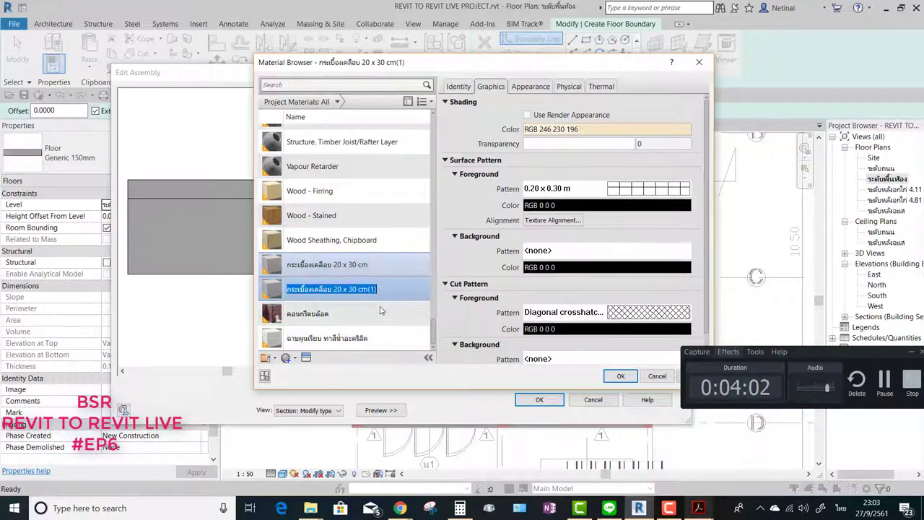
pyautogui.press('Return')
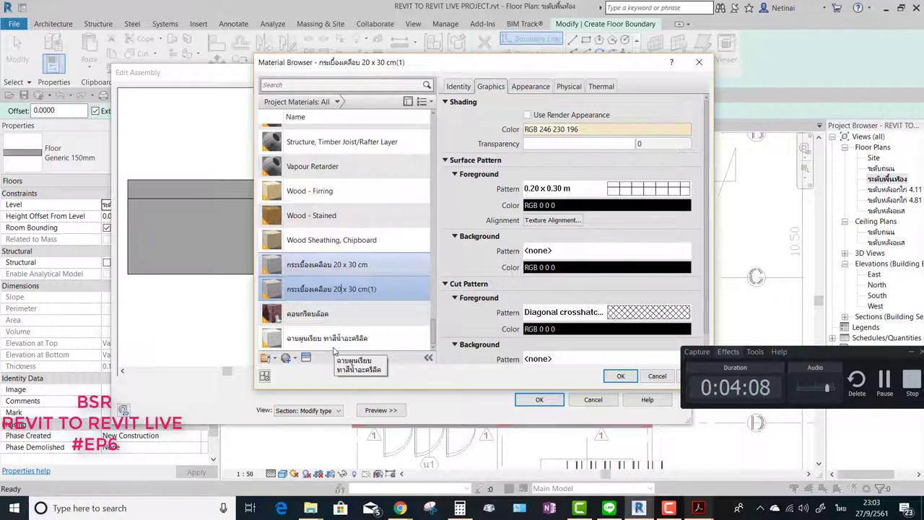
pyautogui.press('BackSpace')
pyautogui.press('BackSpace')
pyautogui.write('30')
pyautogui.press('BackSpace')
pyautogui.press('BackSpace')
pyautogui.press('BackSpace')
# Step: Create a 0.30 x 0.30 m surface pattern from the 0.20 x 0.30 m pattern and apply it
pyautogui.click(639, 190)
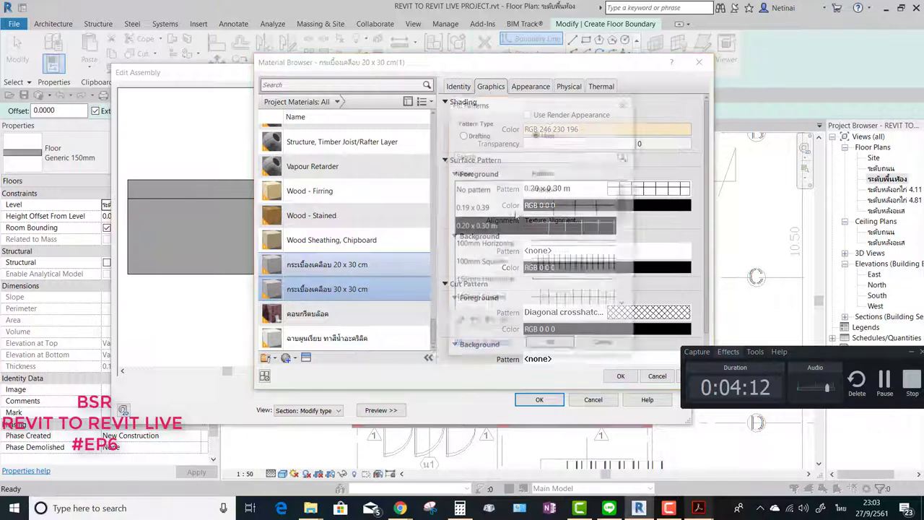
pyautogui.scroll(-1, 591, 273)
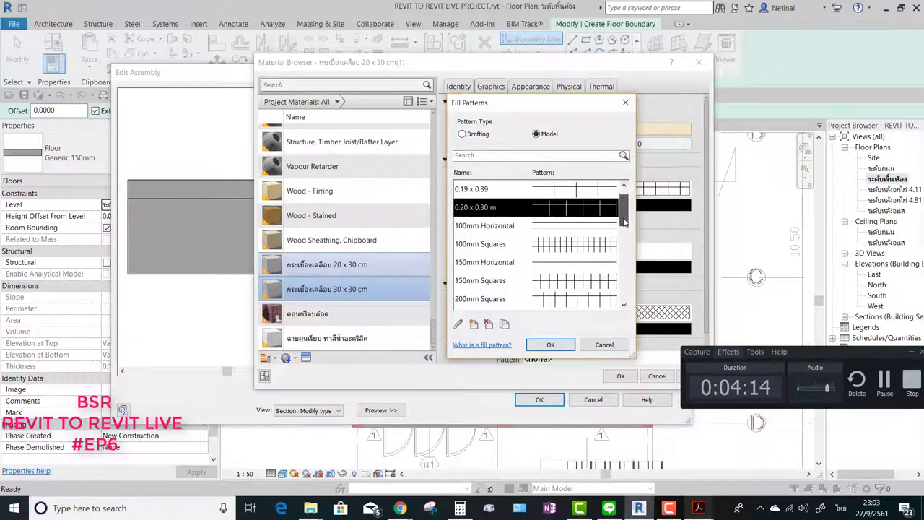
pyautogui.scroll(-2, 592, 273)
pyautogui.scroll(-2, 589, 260)
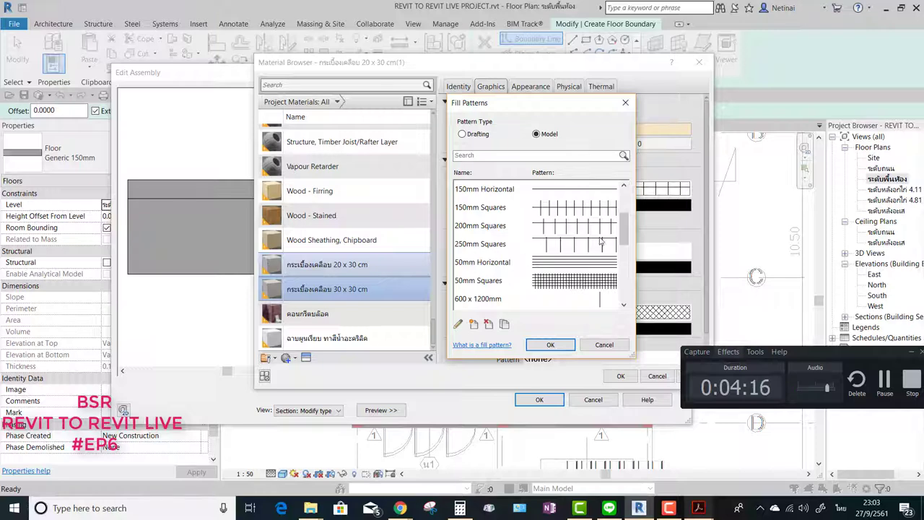
pyautogui.moveTo(624, 238); pyautogui.dragTo(629, 202)
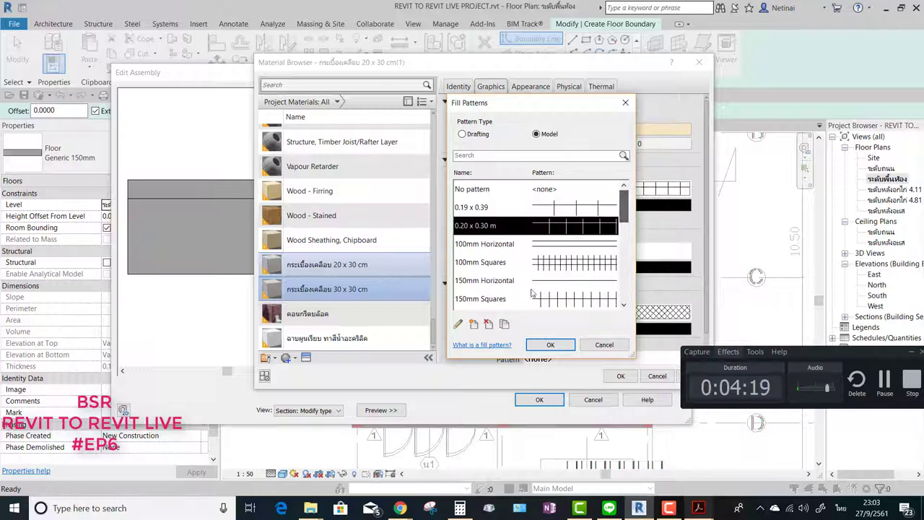
pyautogui.click(505, 325)
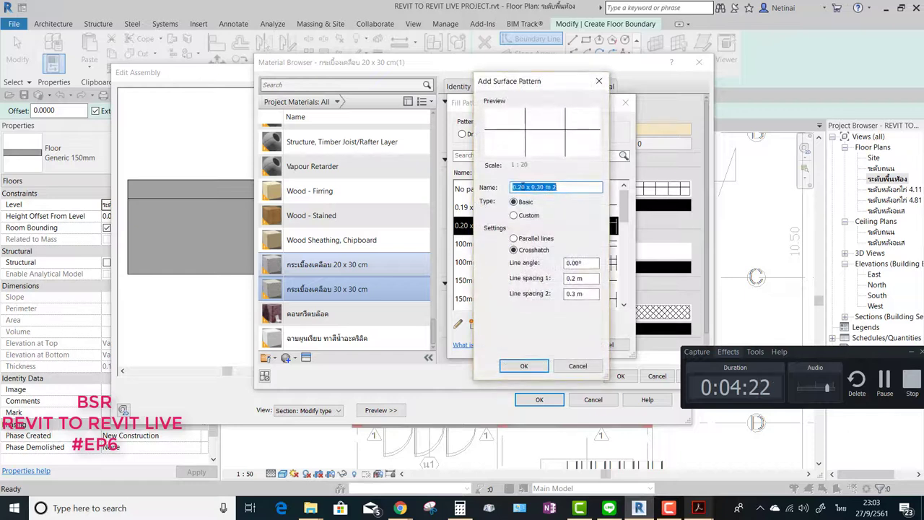
pyautogui.click(521, 187)
pyautogui.press('BackSpace')
pyautogui.write('3')
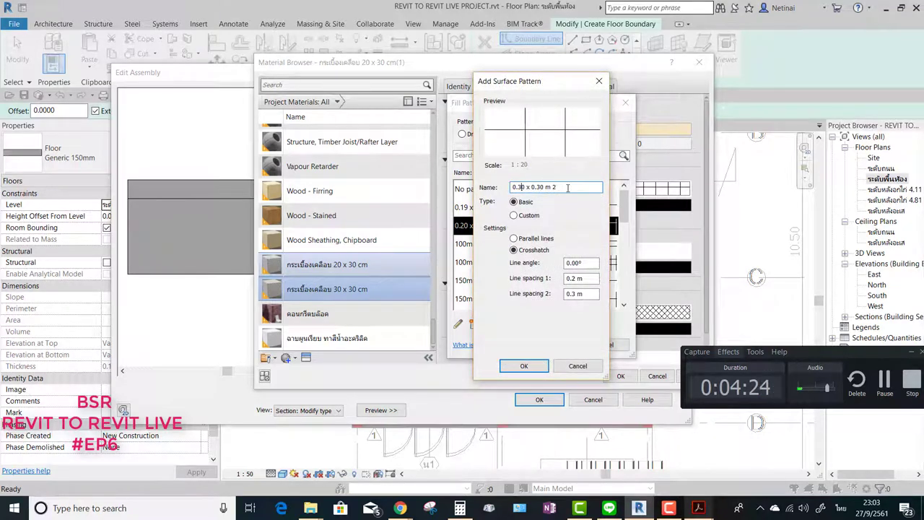
pyautogui.moveTo(584, 278); pyautogui.dragTo(518, 279)
pyautogui.write('0.3')
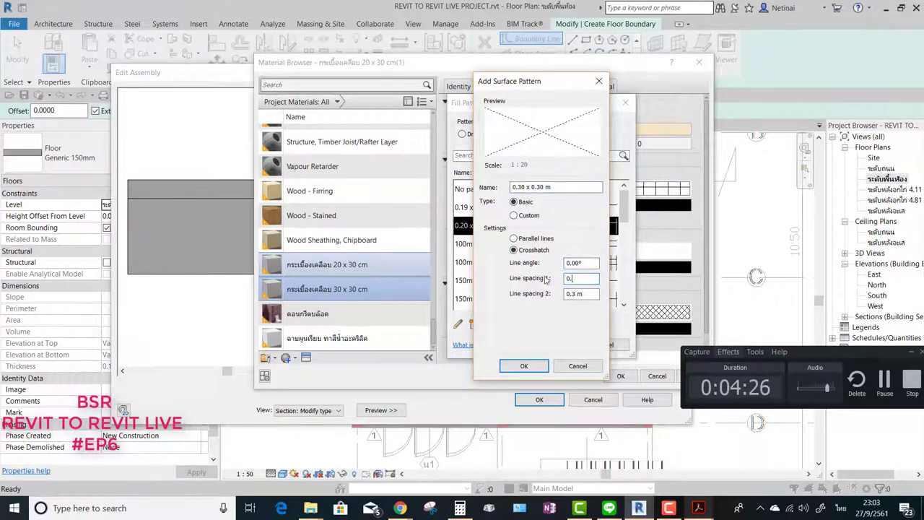
pyautogui.click(524, 365)
pyautogui.click(544, 344)
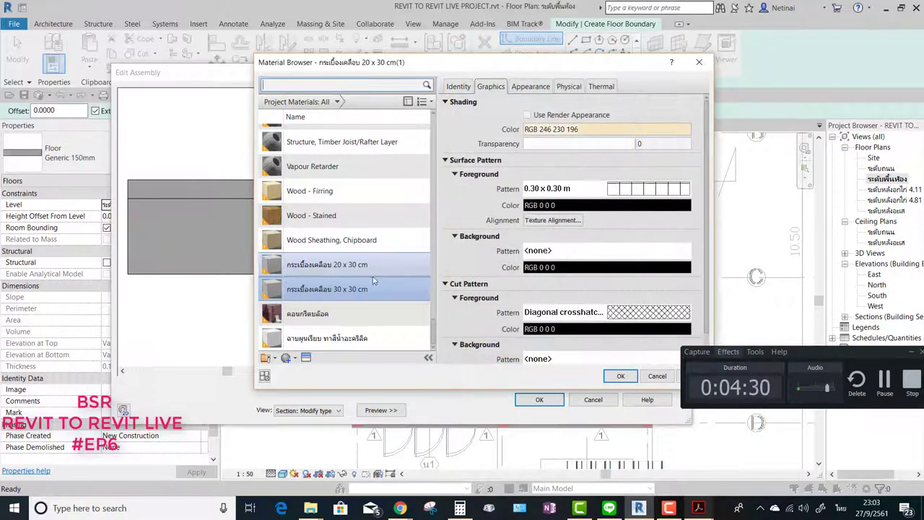
# Step: Shade the tile bright green (RGB 128 255 0) and assign it to the finish layer
pyautogui.click(599, 130)
pyautogui.click(394, 153)
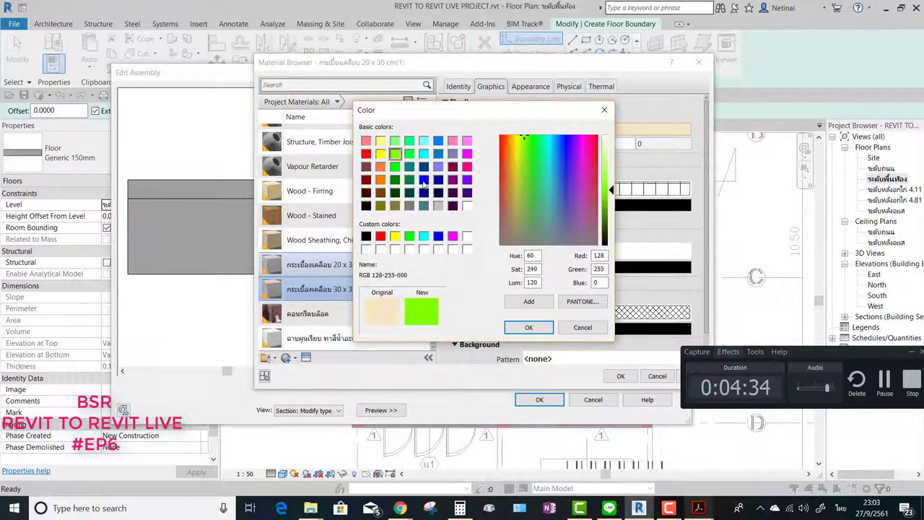
pyautogui.click(528, 326)
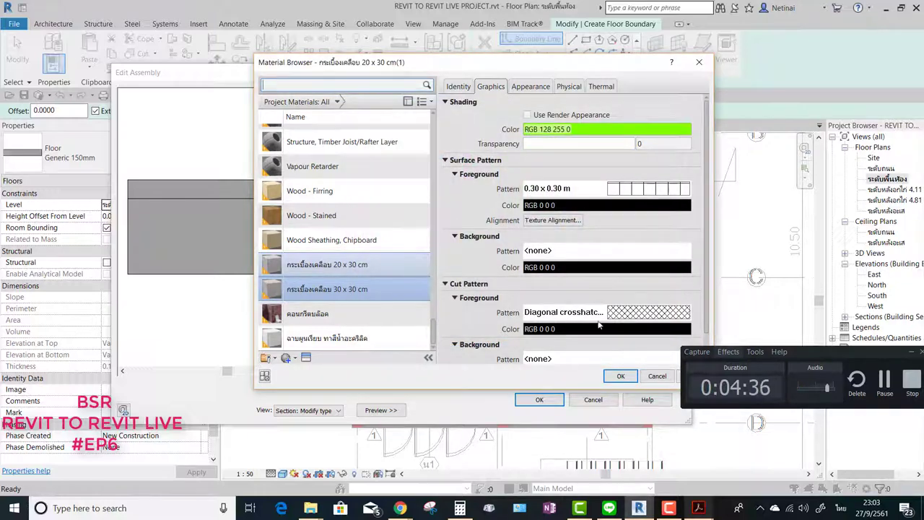
pyautogui.click(618, 375)
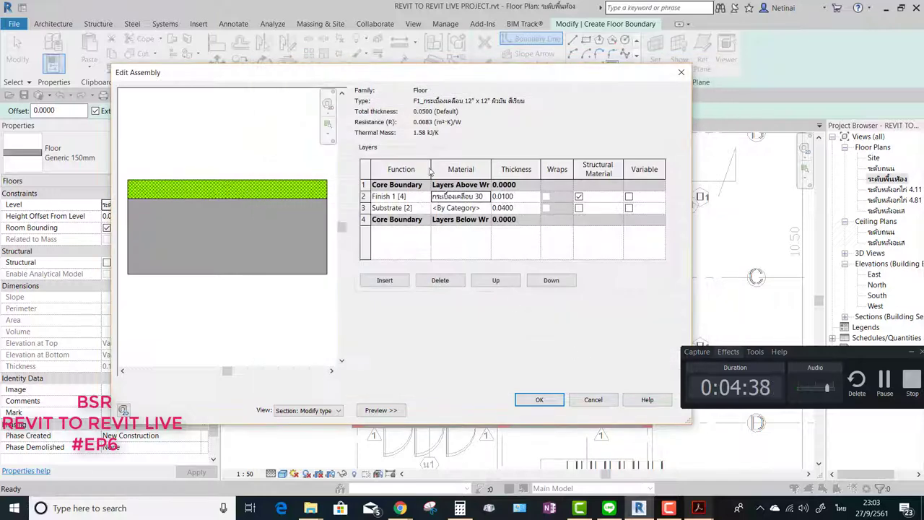
pyautogui.click(467, 209)
pyautogui.click(488, 208)
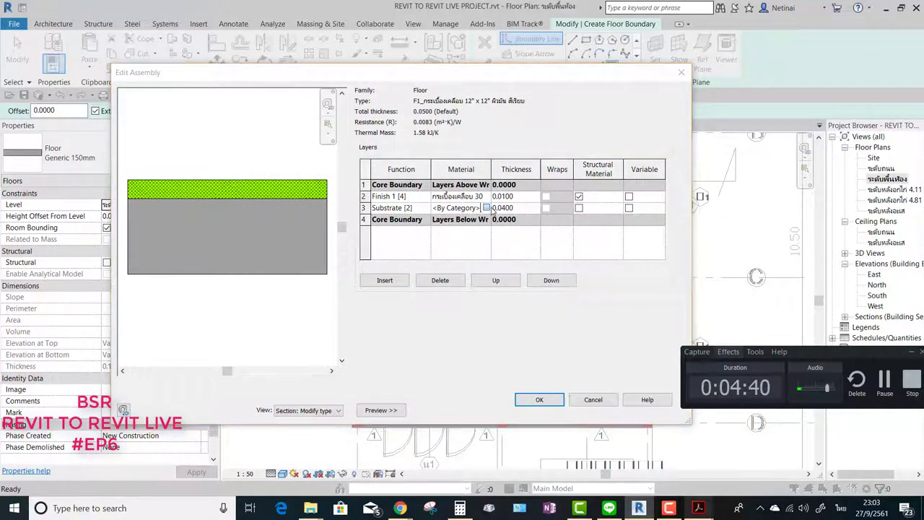
pyautogui.click(337, 101)
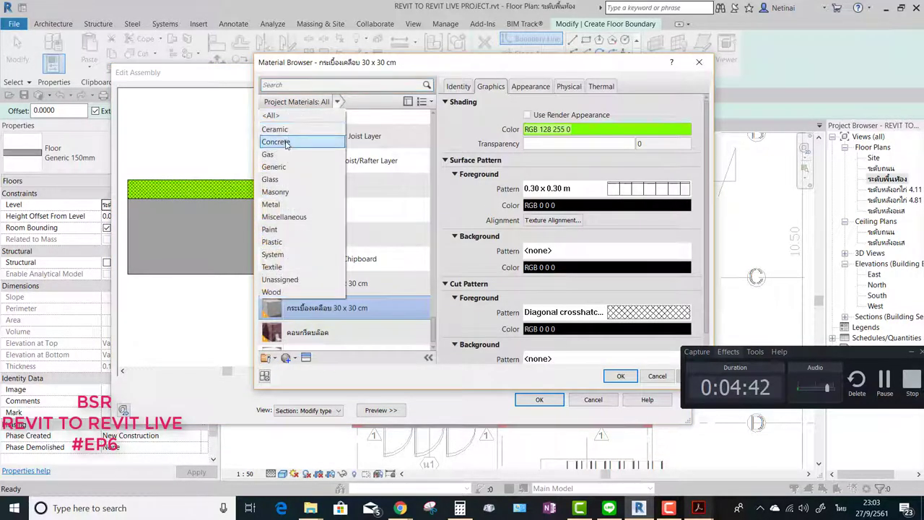
# Step: Duplicate Concrete, Sand/Cement Screed as ปูนทราย and assign it to the substrate layer
pyautogui.click(320, 140)
pyautogui.rightClick(345, 139)
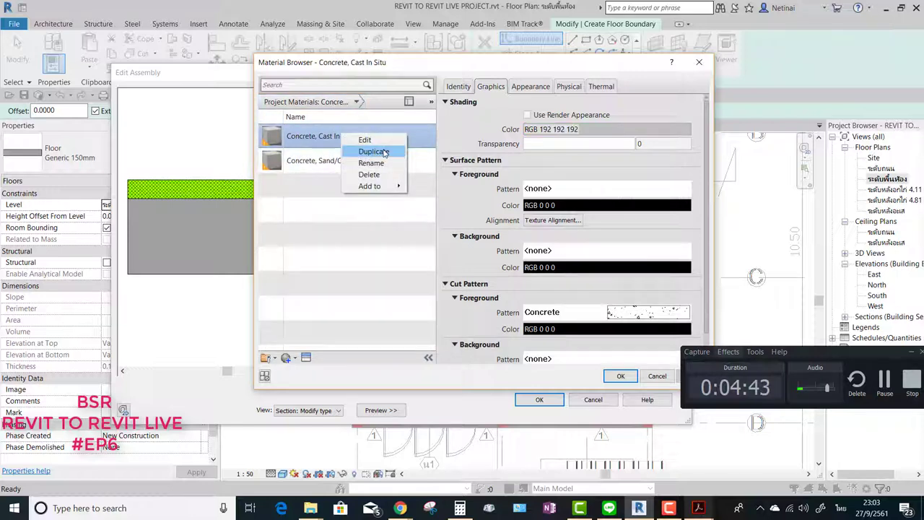
pyautogui.click(303, 162)
pyautogui.rightClick(318, 171)
pyautogui.click(338, 177)
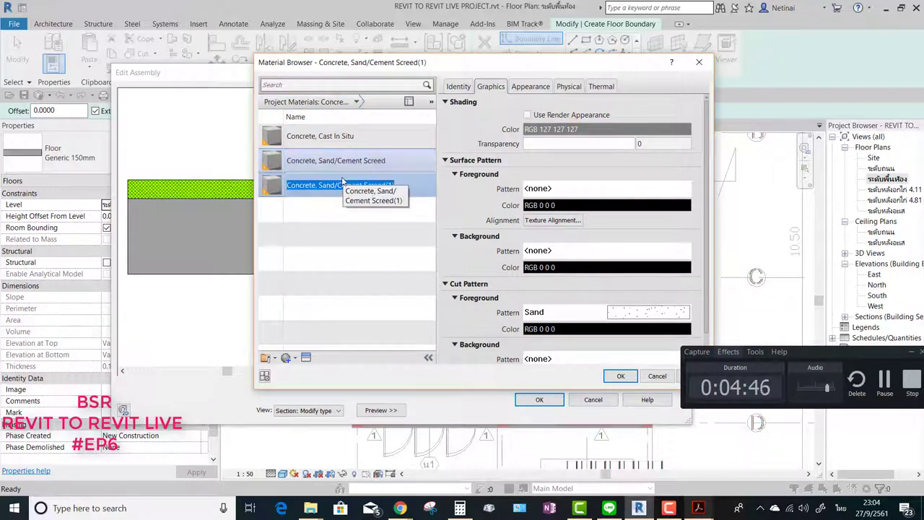
pyautogui.write('ปูนทราย')
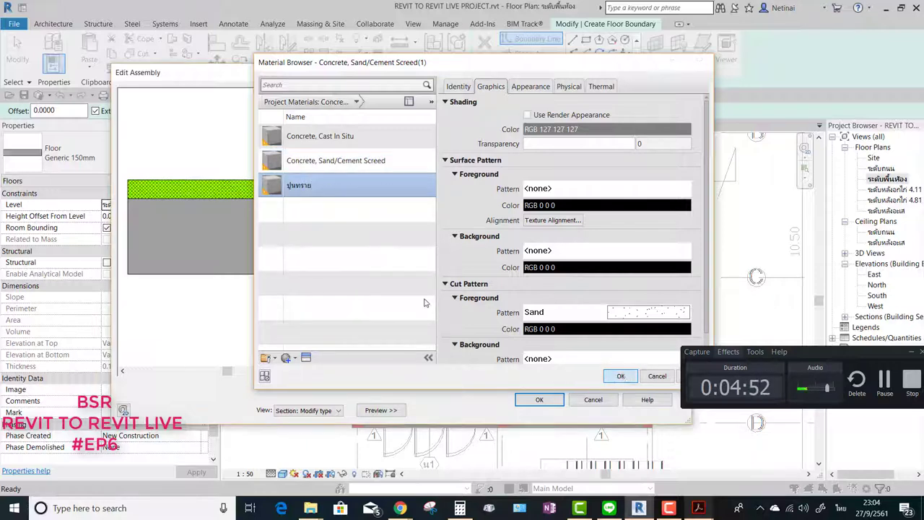
pyautogui.click(608, 376)
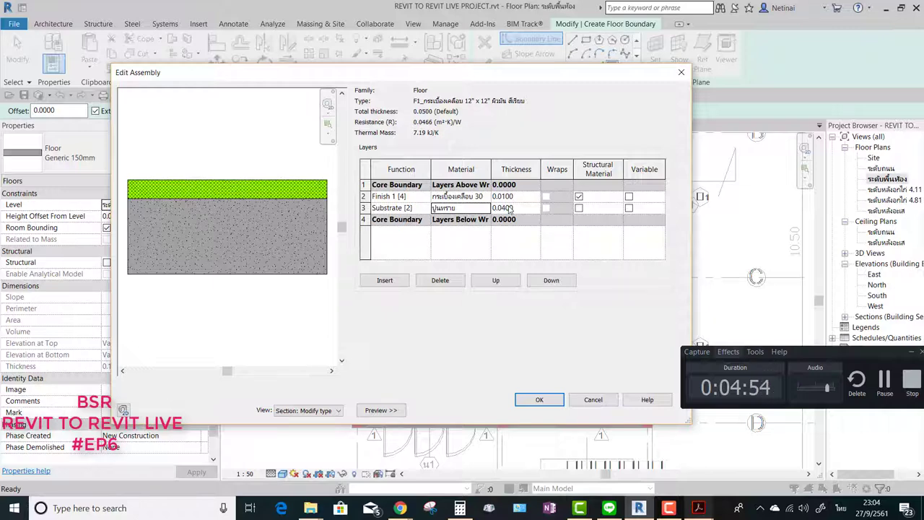
# Step: Accept the F1 layers and duplicate the floor type, changing the name prefix to F2
pyautogui.click(539, 399)
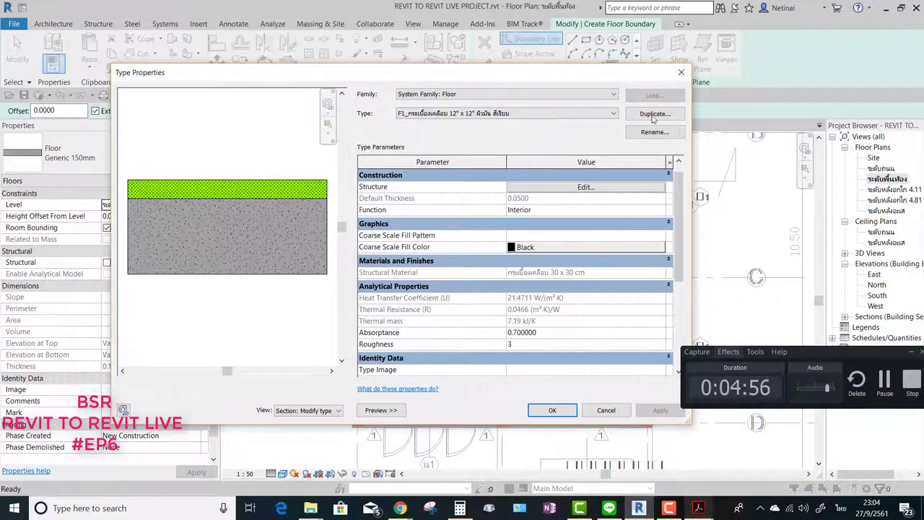
pyautogui.click(653, 114)
pyautogui.moveTo(534, 310); pyautogui.dragTo(456, 309)
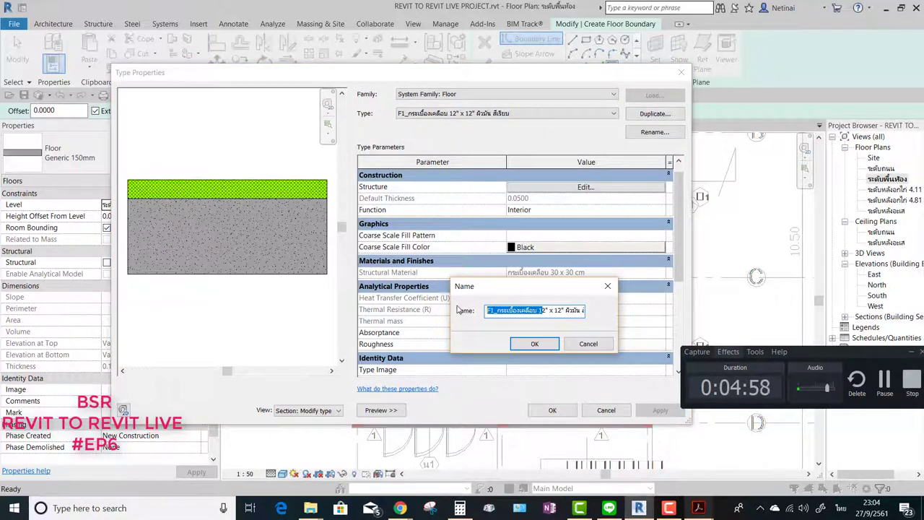
pyautogui.click(492, 310)
pyautogui.press('BackSpace')
pyautogui.write('2')
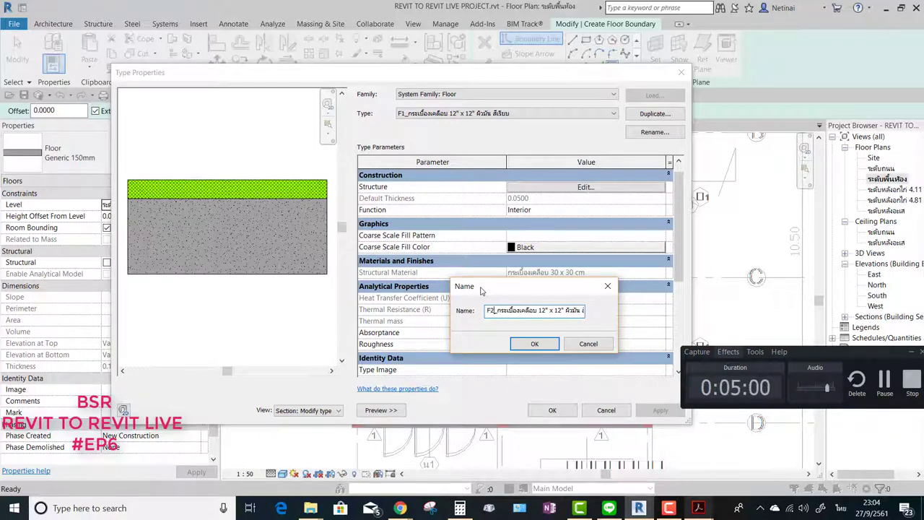
# Step: Change the name's tile size to 8" x 8", remove the trailing _2, and confirm
pyautogui.click(750, 451)
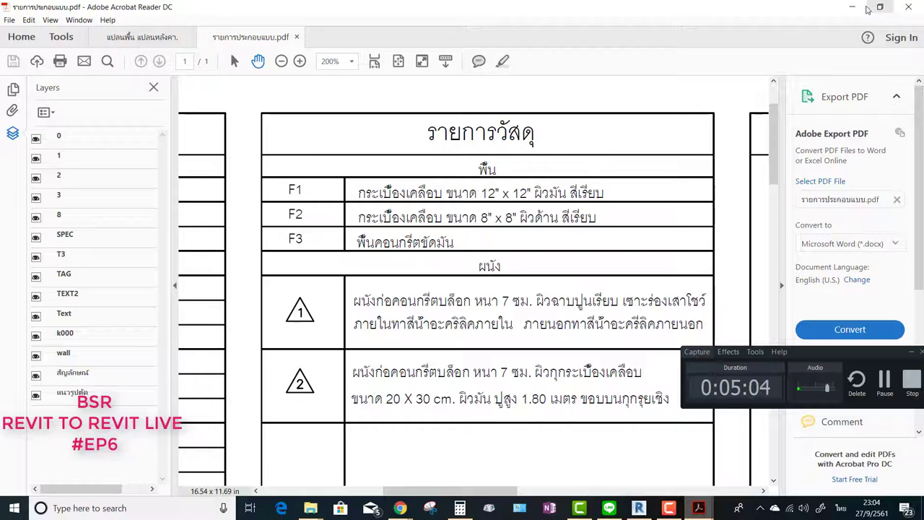
pyautogui.click(852, 7)
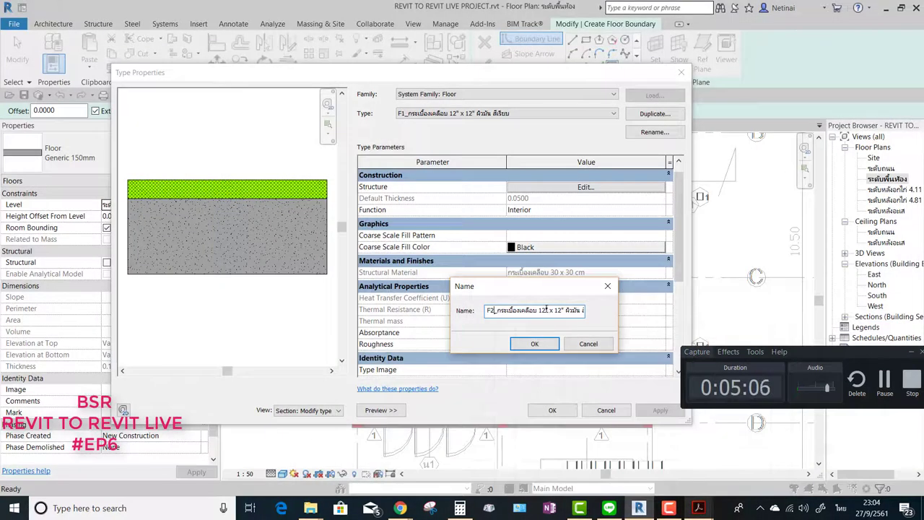
pyautogui.press('BackSpace')
pyautogui.press('BackSpace')
pyautogui.write('8')
pyautogui.press('BackSpace')
pyautogui.press('BackSpace')
pyautogui.write('8')
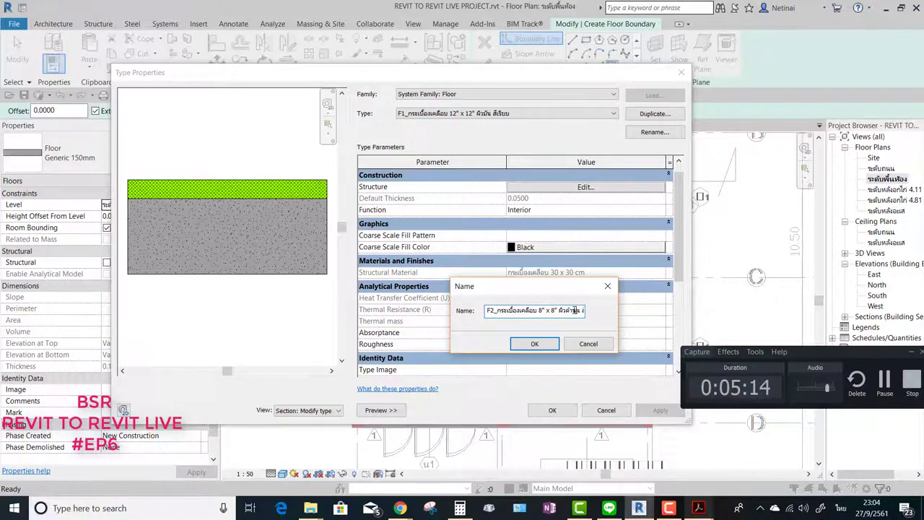
pyautogui.moveTo(570, 309); pyautogui.dragTo(605, 310)
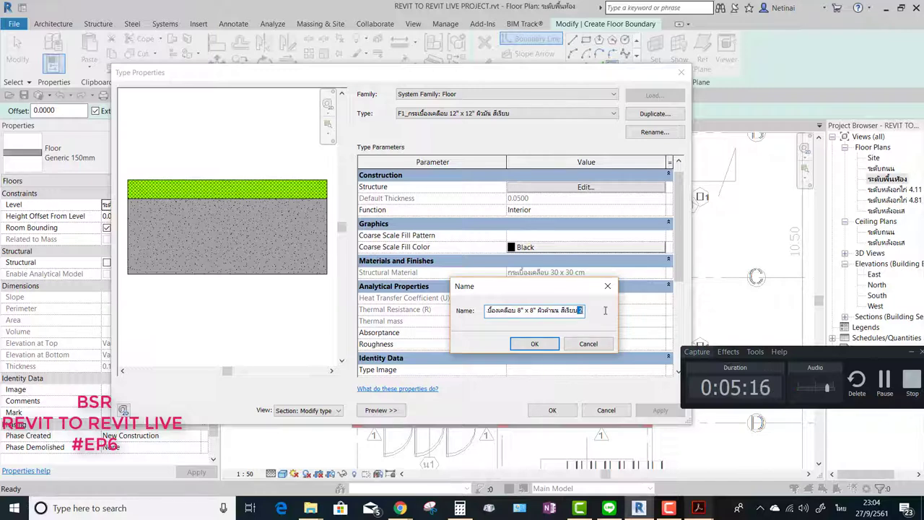
pyautogui.press('BackSpace')
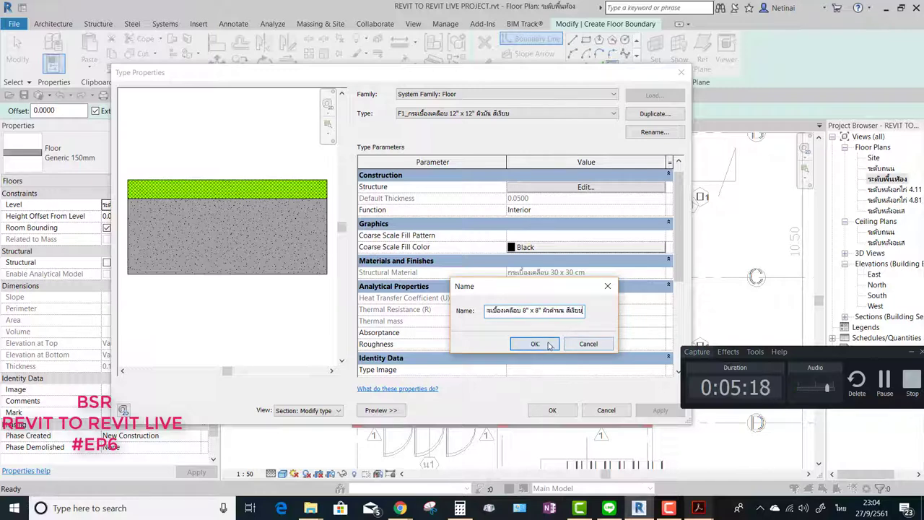
pyautogui.click(534, 344)
pyautogui.click(589, 188)
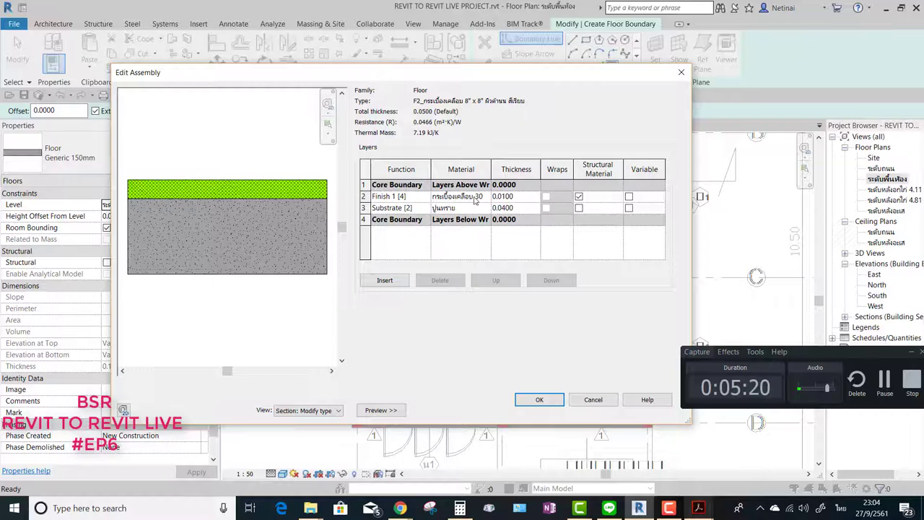
# Step: Duplicate the 30 x 30 cm tile material as a 20 x 20 cm tile
pyautogui.click(487, 196)
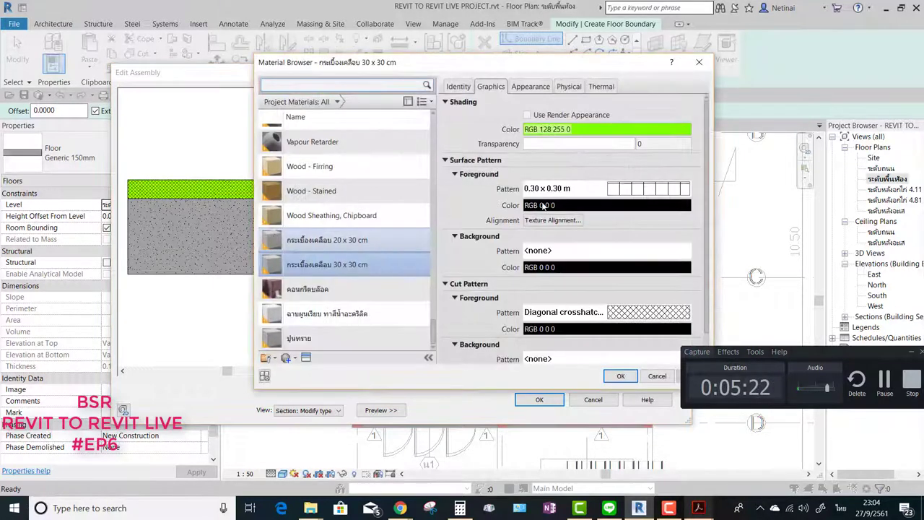
pyautogui.rightClick(344, 267)
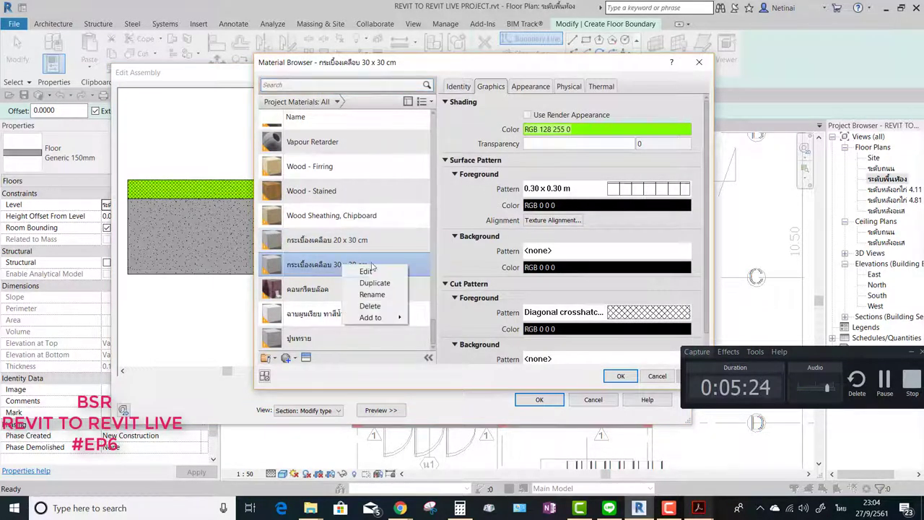
pyautogui.click(369, 284)
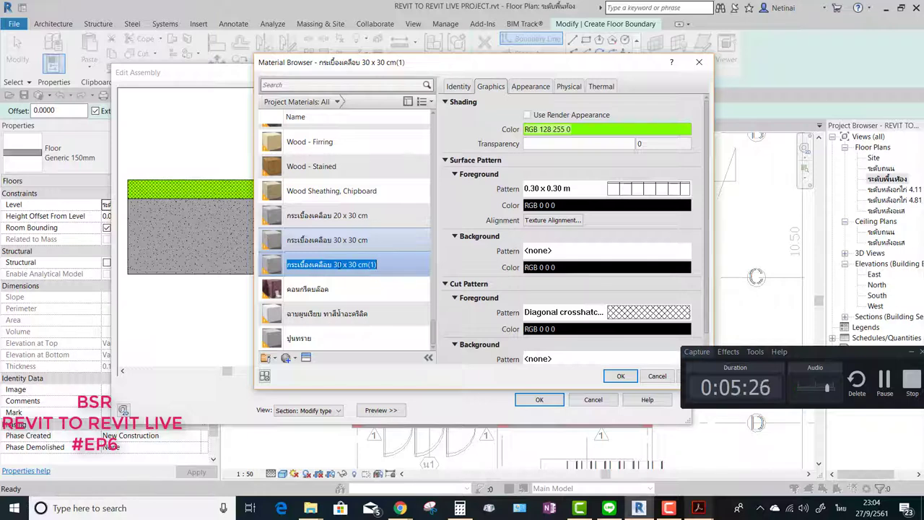
pyautogui.click(336, 264)
pyautogui.press('BackSpace')
pyautogui.write('20 x ')
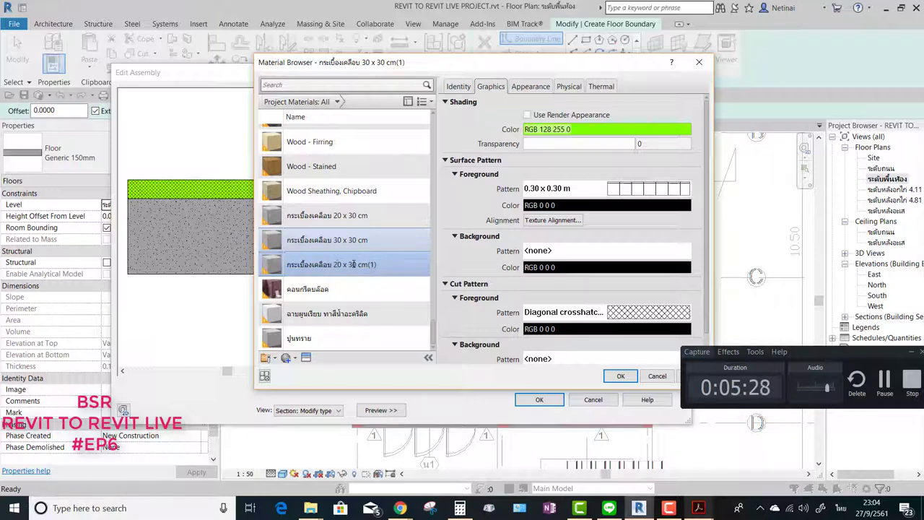
pyautogui.write('2')
pyautogui.press('Return')
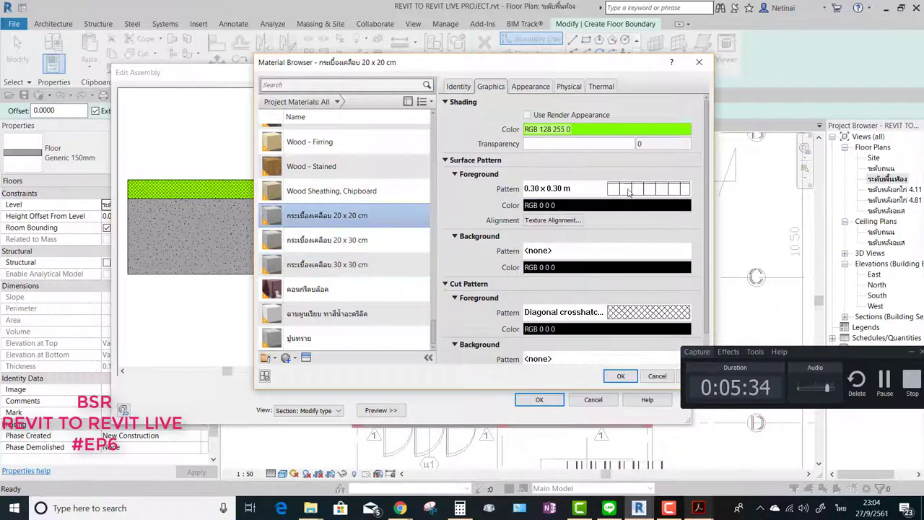
# Step: Give it the 200mm Squares pattern and teal shading, and assign it to the finish layer
pyautogui.click(570, 188)
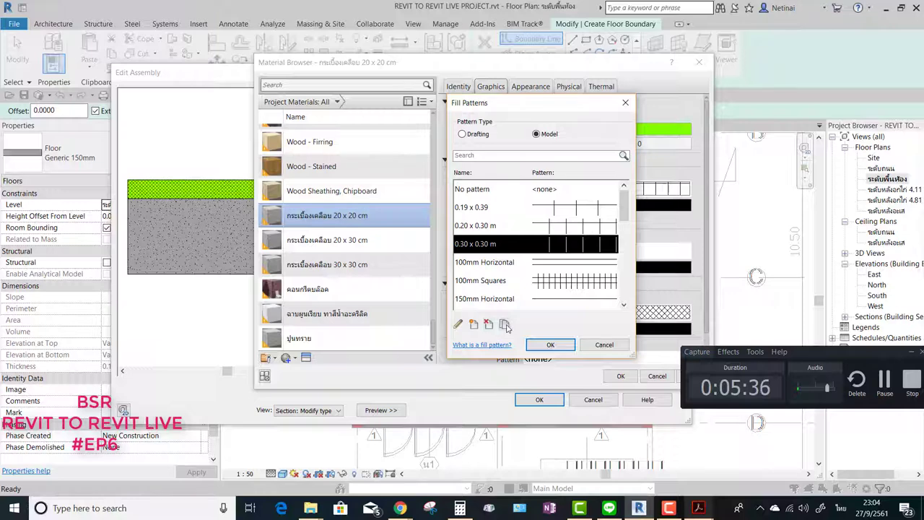
pyautogui.scroll(-1, 615, 224)
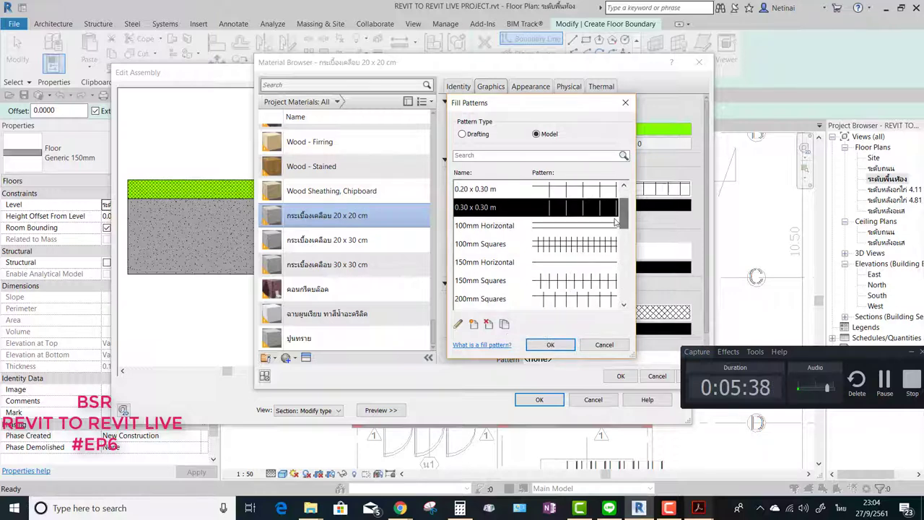
pyautogui.click(480, 298)
pyautogui.click(550, 344)
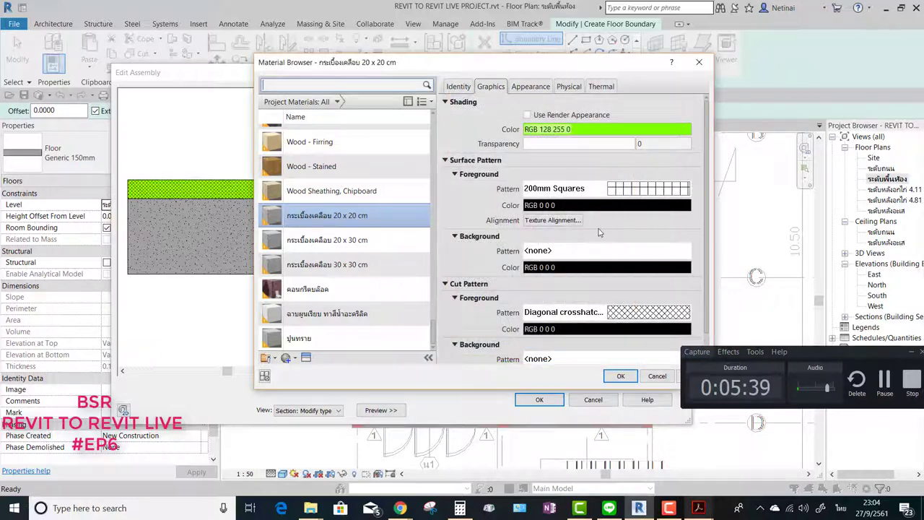
pyautogui.click(604, 131)
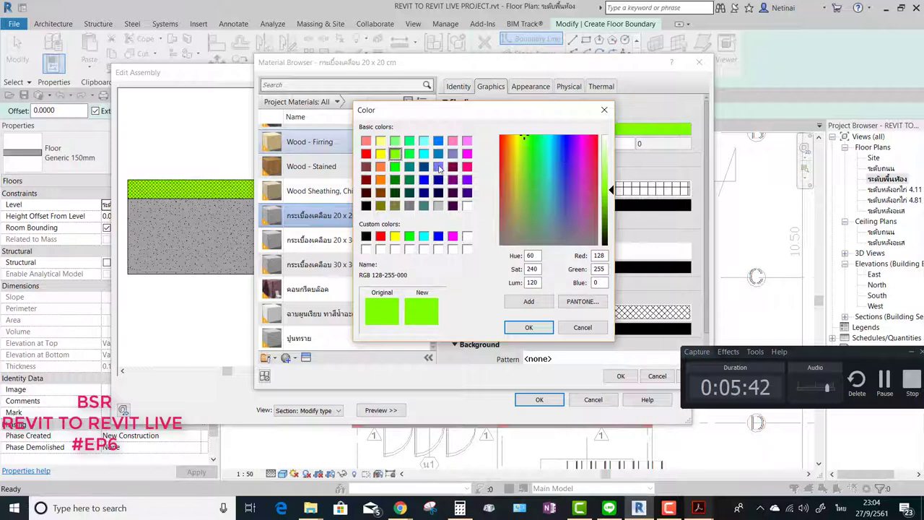
pyautogui.click(409, 166)
pyautogui.click(534, 329)
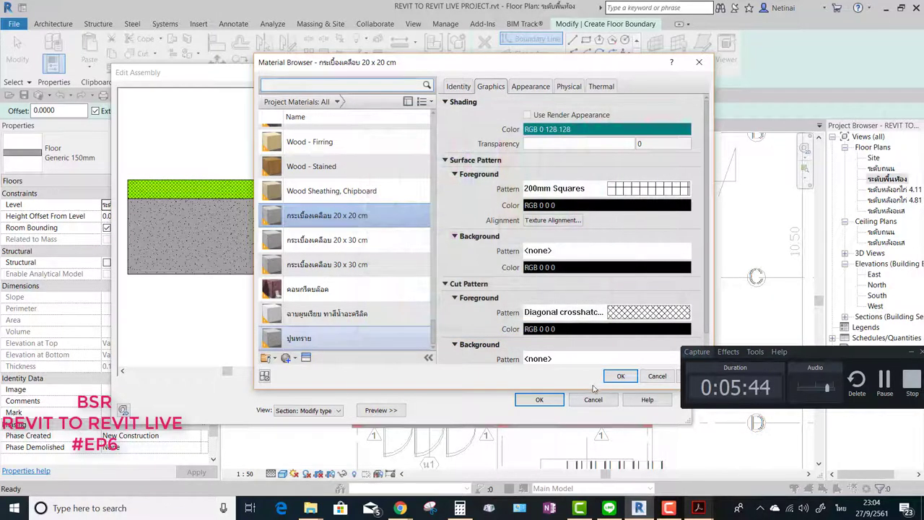
pyautogui.click(619, 375)
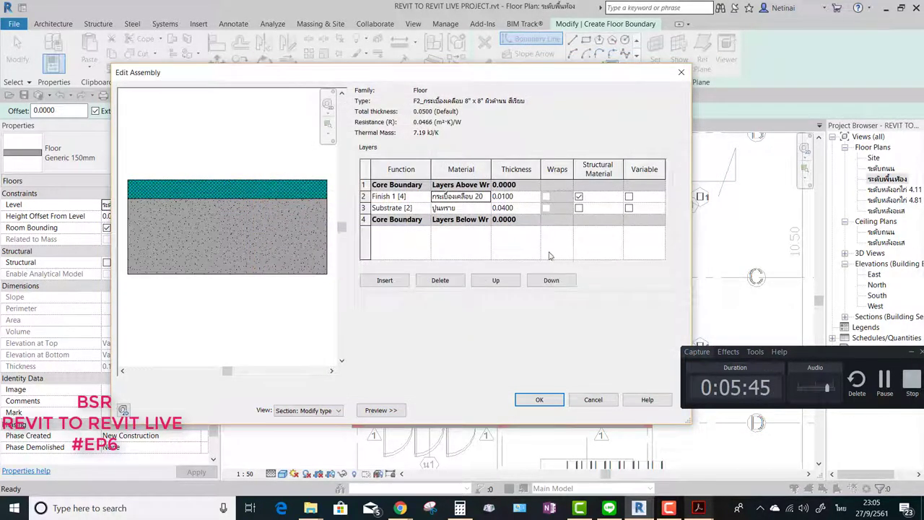
# Step: Accept the F2 layers and duplicate the floor type, changing the prefix to F3
pyautogui.click(539, 399)
pyautogui.click(649, 114)
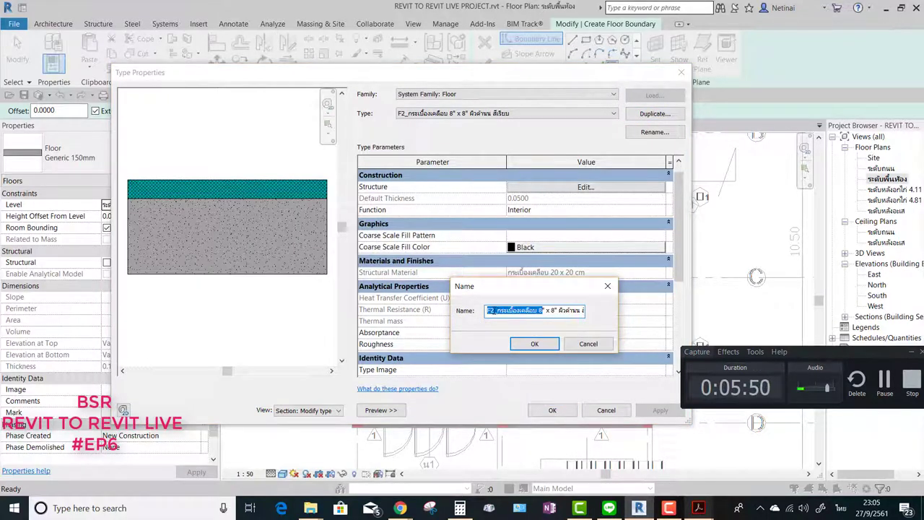
pyautogui.click(491, 310)
pyautogui.press('BackSpace')
pyautogui.write('3')
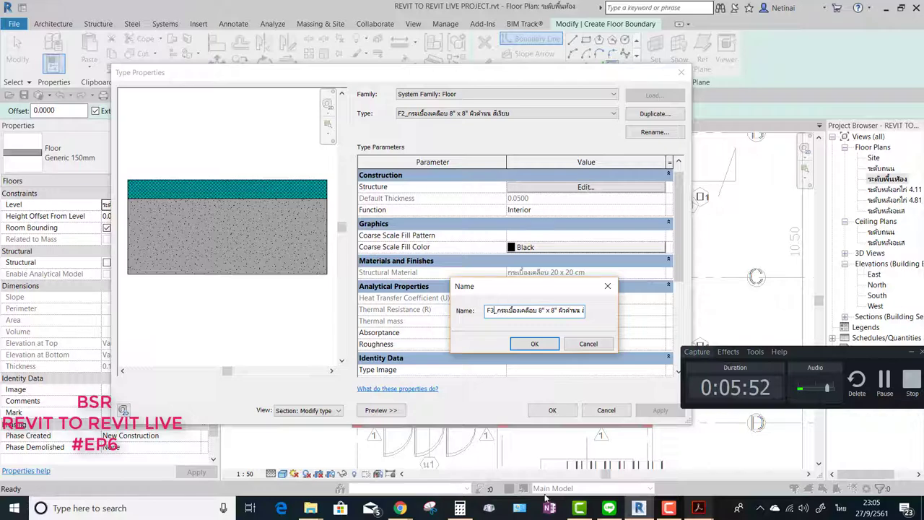
pyautogui.moveTo(698, 508)
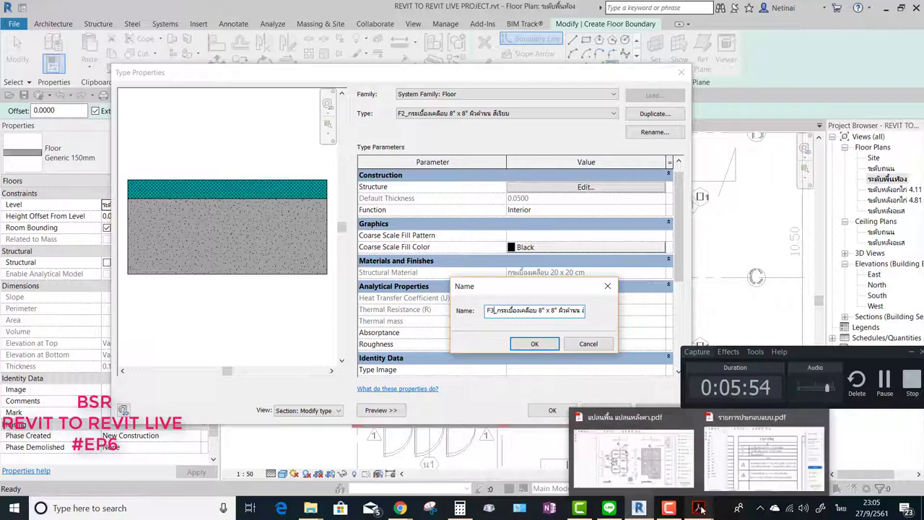
# Step: Name the new type F3_พื้นคอนกรีตขัดมัน after checking the PDF specification
pyautogui.click(749, 411)
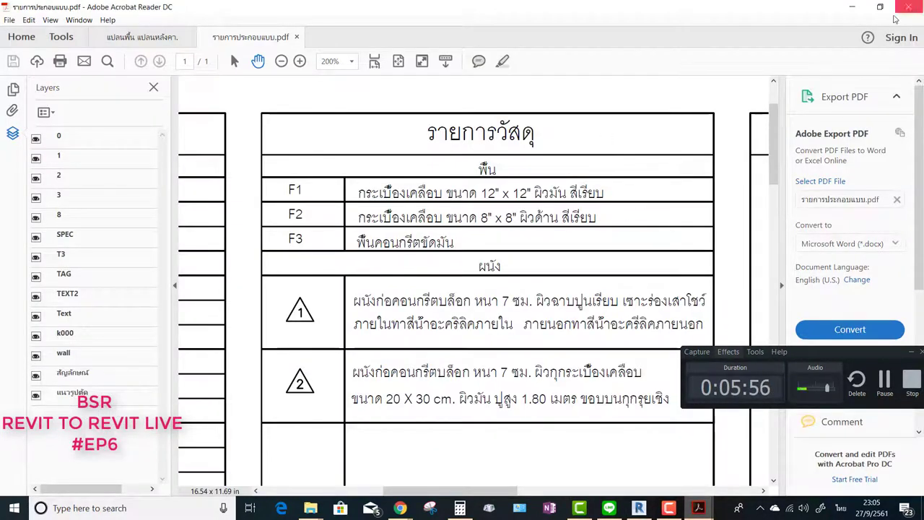
pyautogui.click(853, 9)
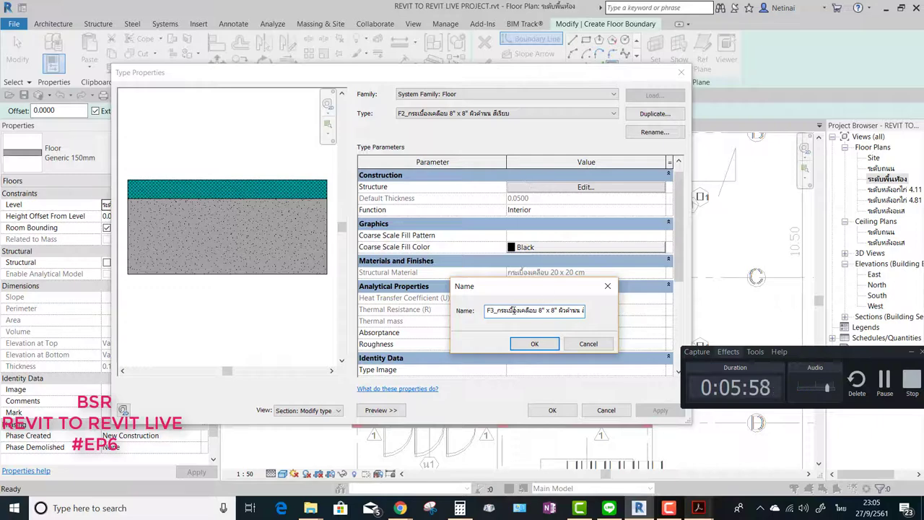
pyautogui.moveTo(500, 310); pyautogui.dragTo(629, 319)
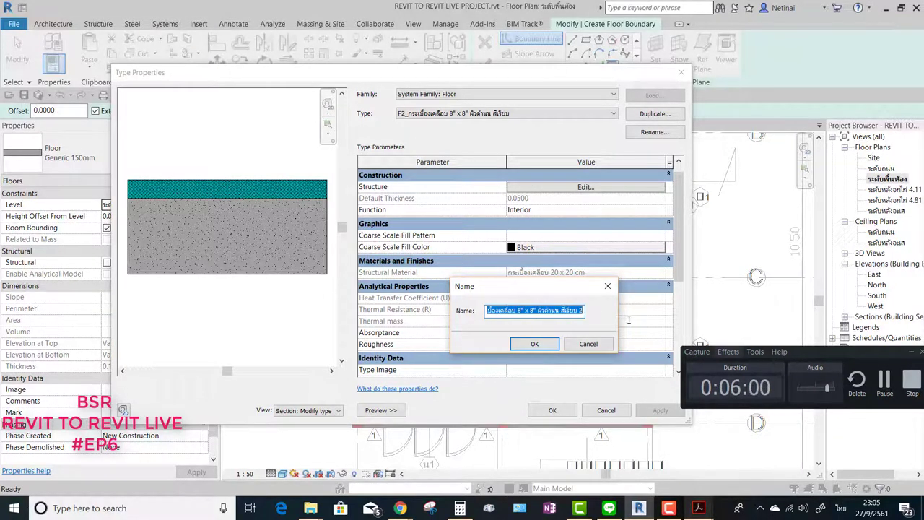
pyautogui.hotkey('alt', 'Tab')
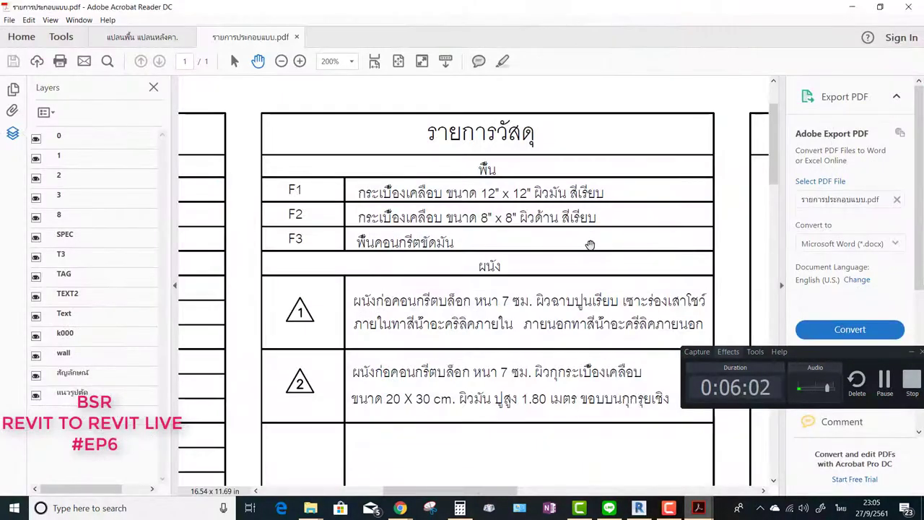
pyautogui.hotkey('alt', 'Tab')
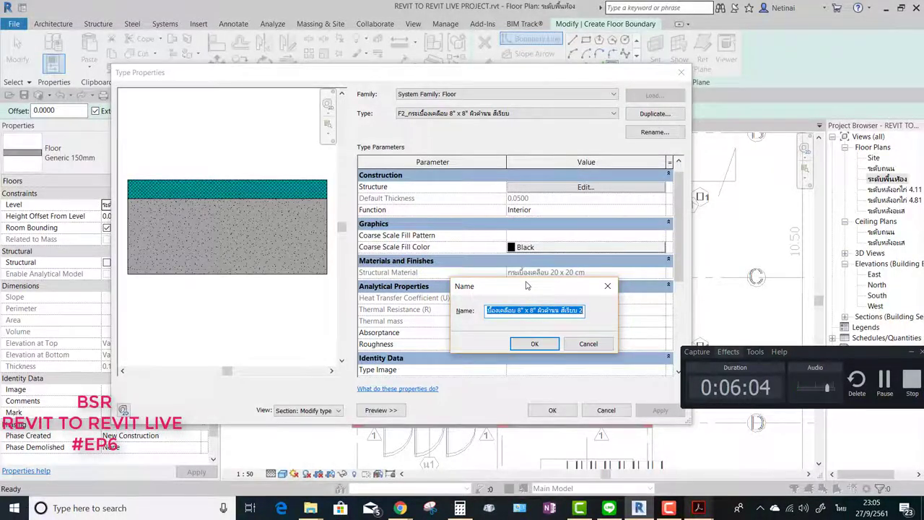
pyautogui.write('F3_พื้นคอนกรี')
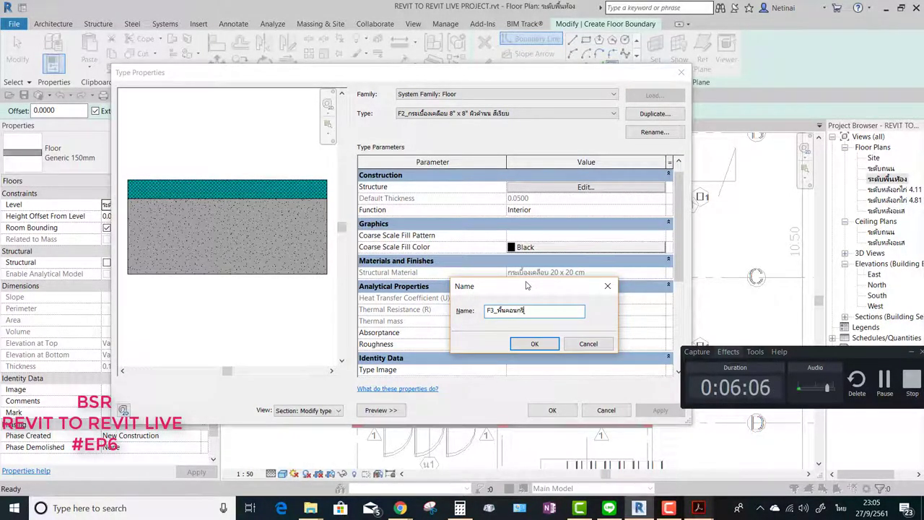
pyautogui.press('BackSpace')
pyautogui.press('BackSpace')
pyautogui.write('น')
pyautogui.press('Return')
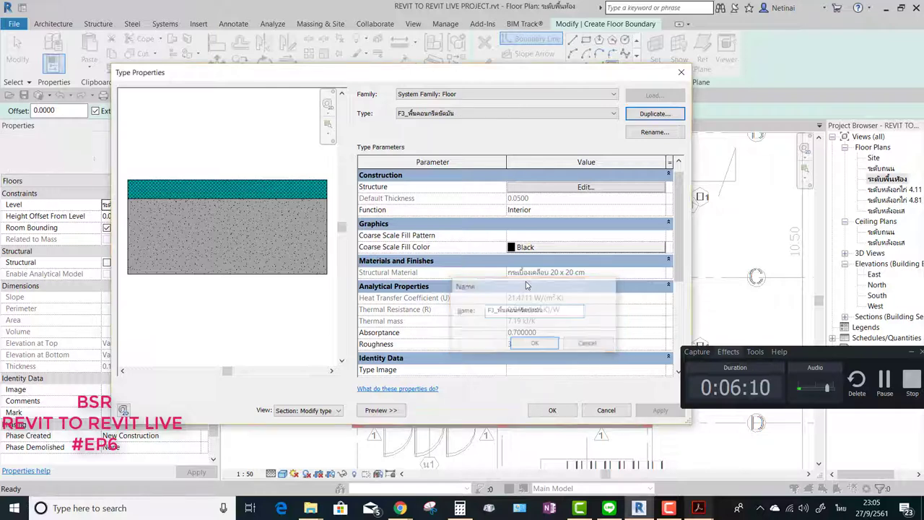
pyautogui.click(563, 189)
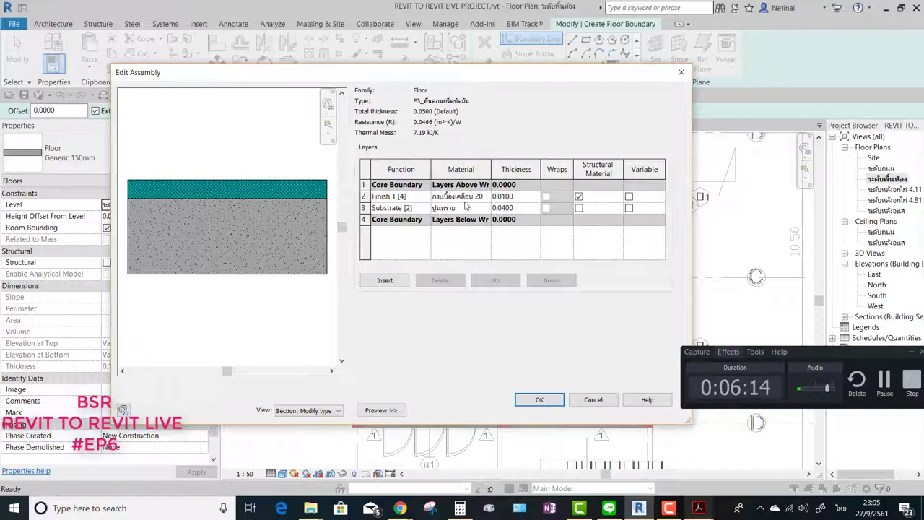
# Step: Delete the Substrate layer and duplicate ปูนทราย as the new finish material คอนกรีตขัดมัน
pyautogui.click(363, 208)
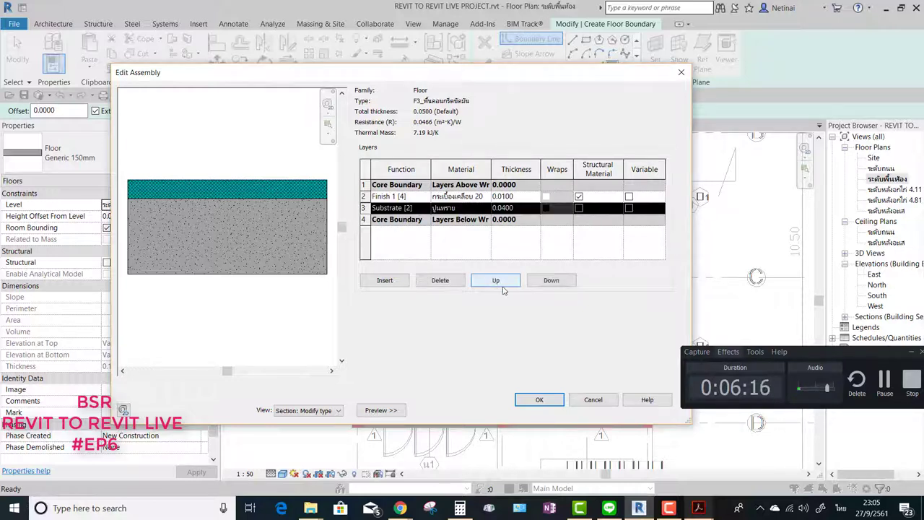
pyautogui.click(453, 286)
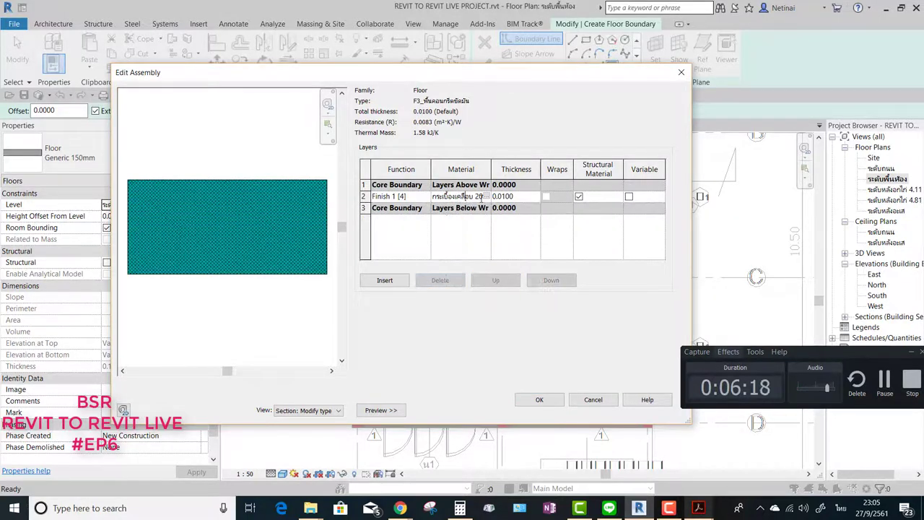
pyautogui.click(486, 196)
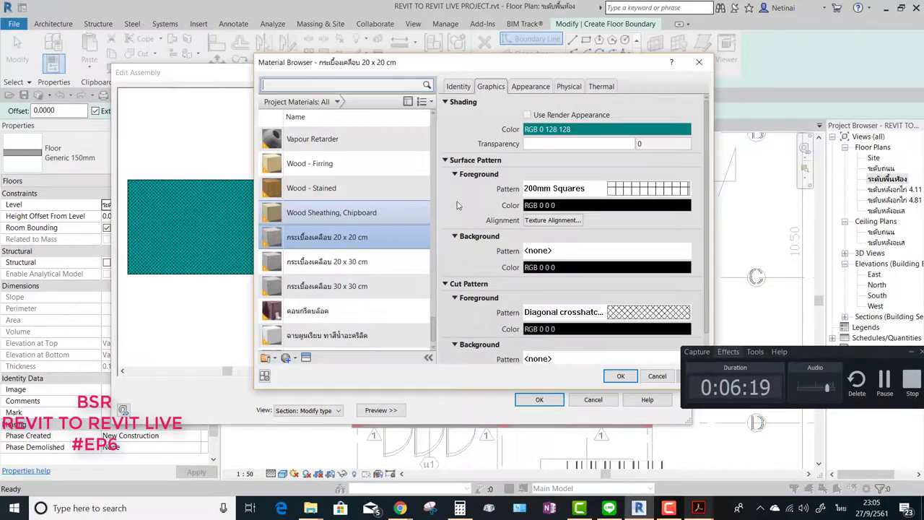
pyautogui.click(341, 103)
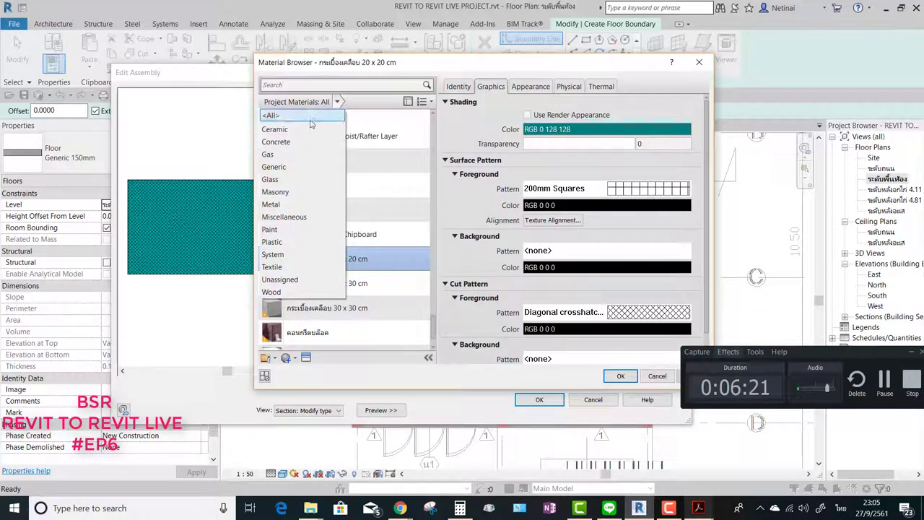
pyautogui.click(276, 143)
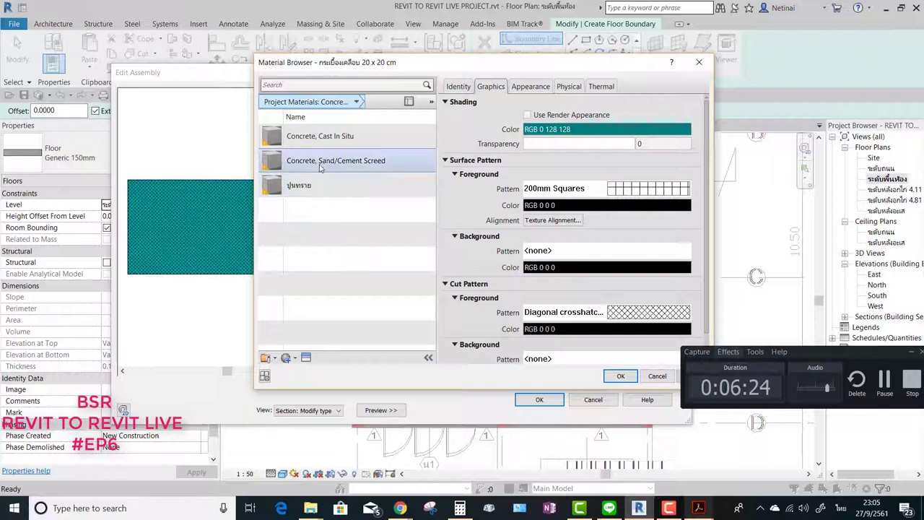
pyautogui.rightClick(312, 187)
pyautogui.click(334, 200)
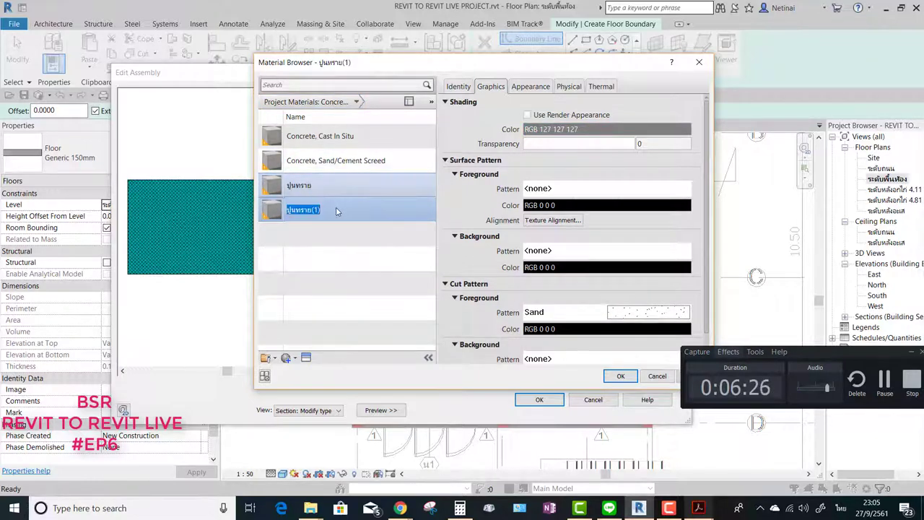
pyautogui.write('คอนกรีตขัดมั')
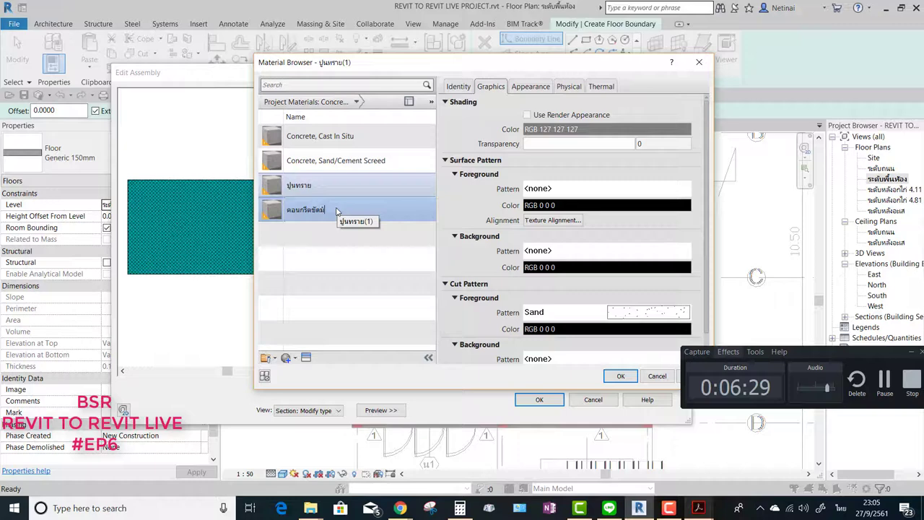
pyautogui.press('Return')
# Step: Shade คอนกรีตขัดมัน grey RGB 160 with a Concrete surface pattern and assign it to the finish layer
pyautogui.hotkey('alt', 'Tab')
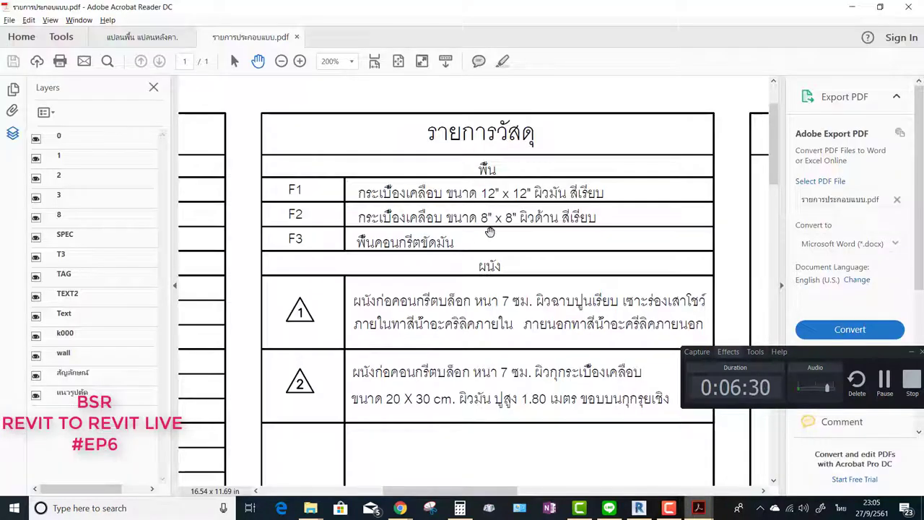
pyautogui.hotkey('alt', 'Tab')
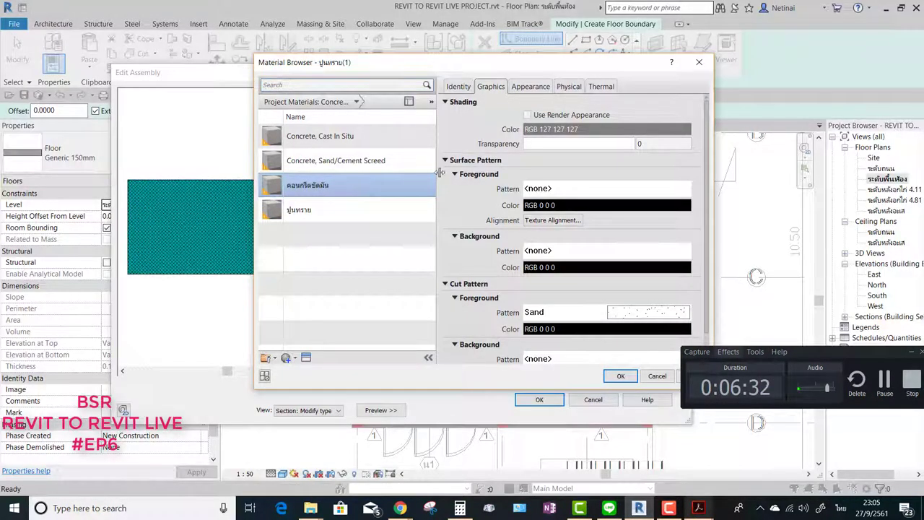
pyautogui.click(555, 129)
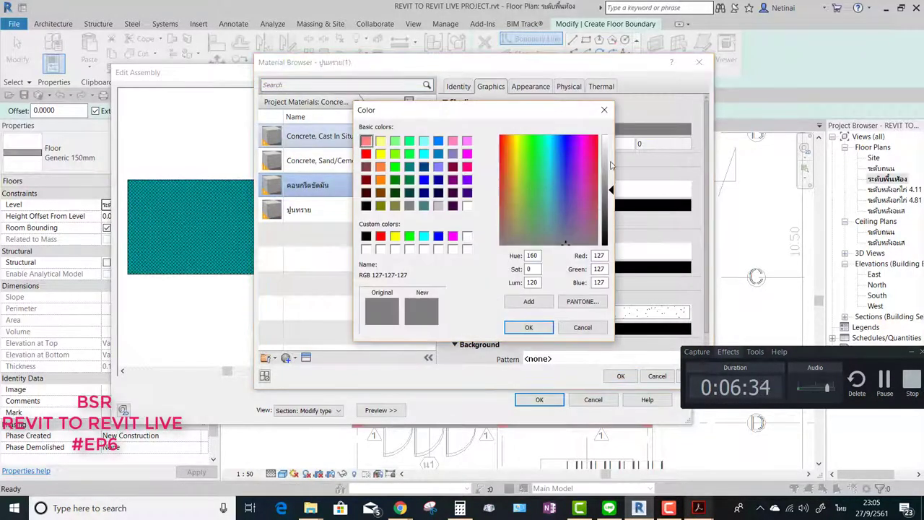
pyautogui.moveTo(611, 189); pyautogui.dragTo(610, 168)
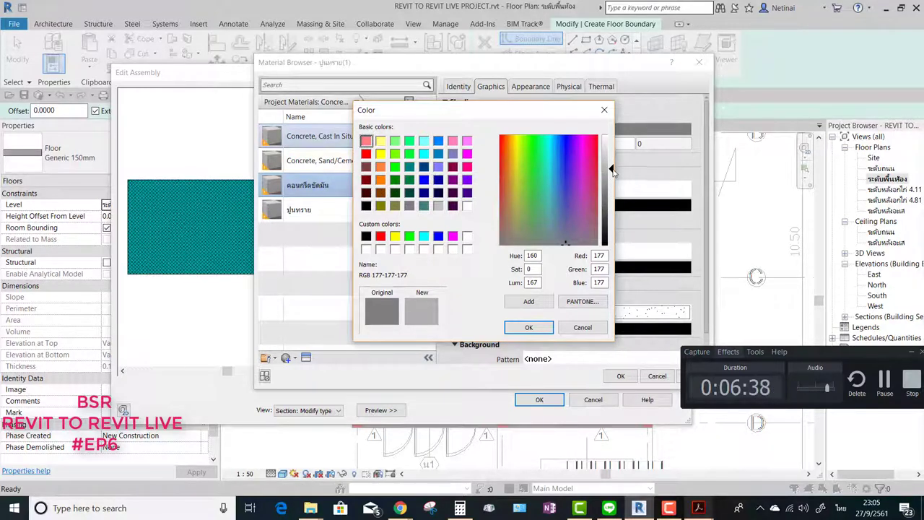
pyautogui.moveTo(609, 170); pyautogui.dragTo(610, 176)
pyautogui.click(529, 328)
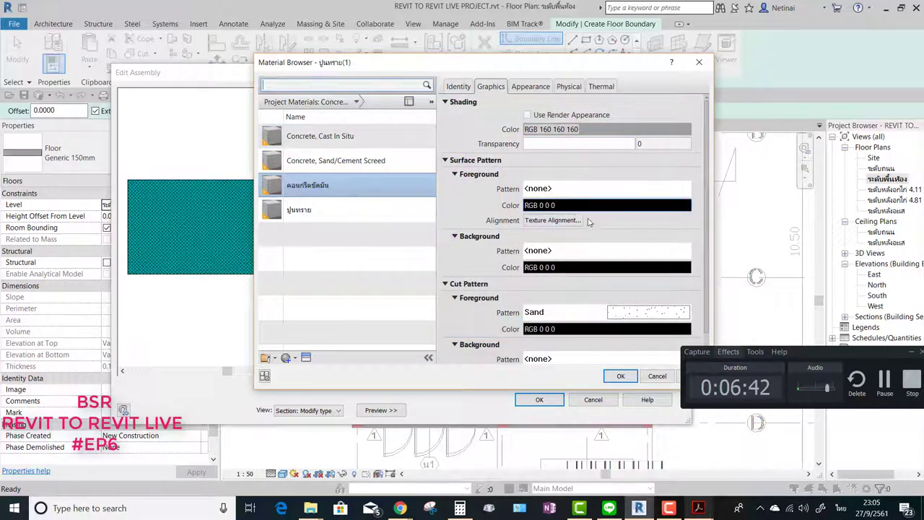
pyautogui.click(567, 189)
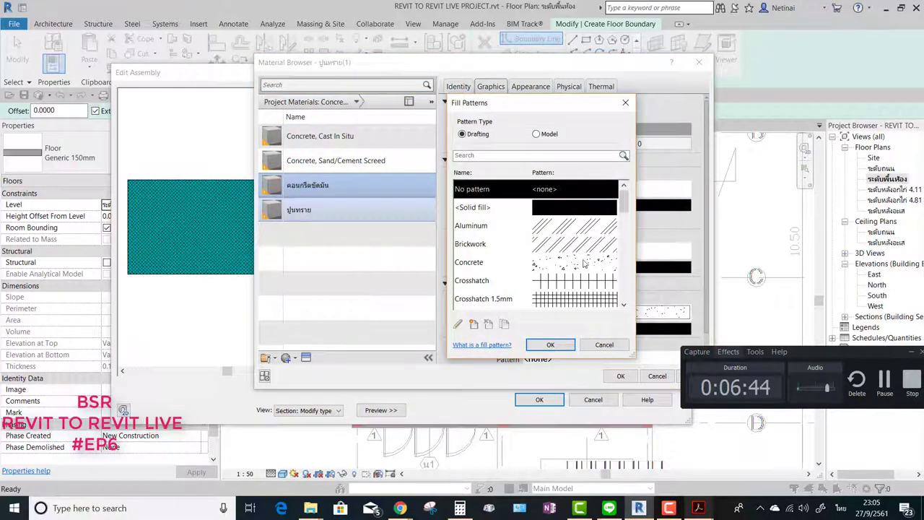
pyautogui.click(586, 268)
pyautogui.click(550, 345)
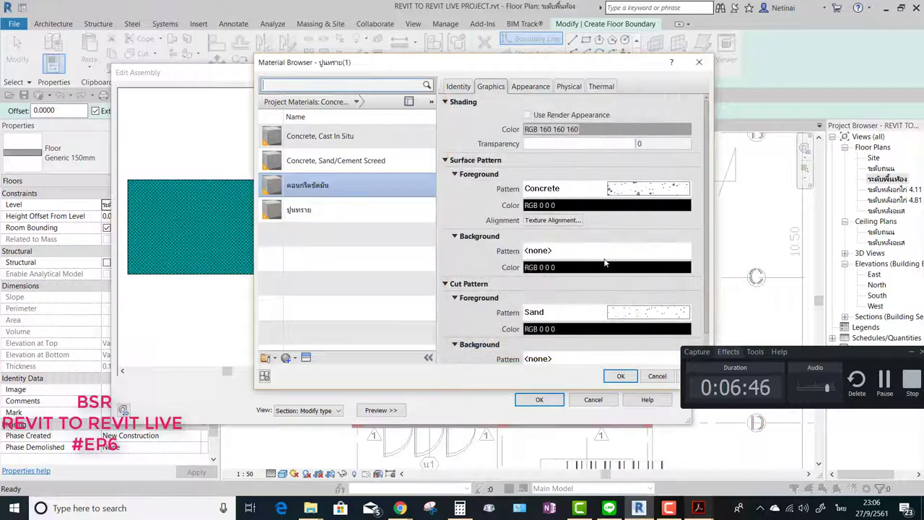
pyautogui.click(619, 375)
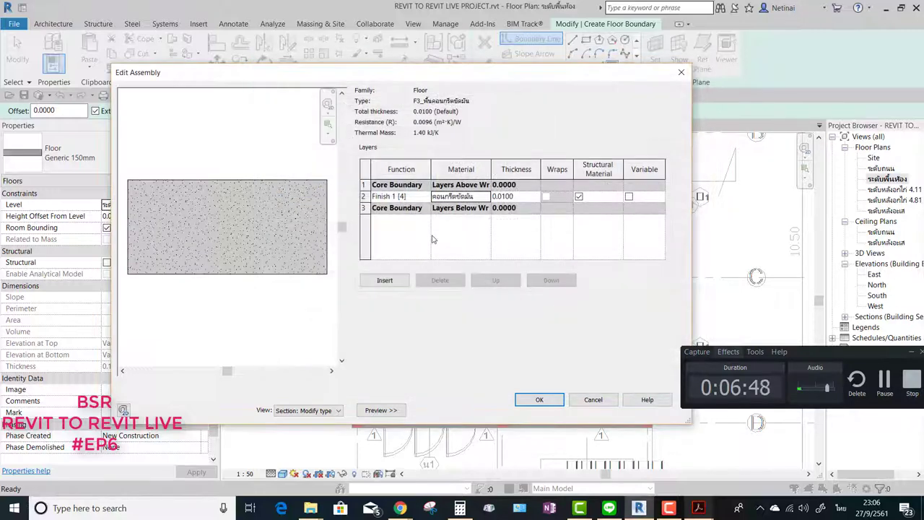
pyautogui.write('0.0050')
# Step: Set the finish layer thickness to 0.0050 and apply the F3 floor type
pyautogui.click(518, 227)
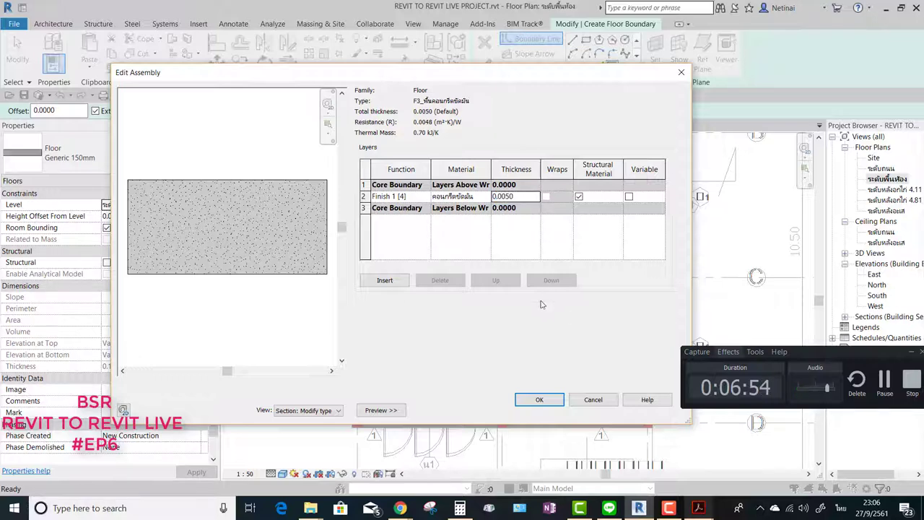
pyautogui.click(541, 398)
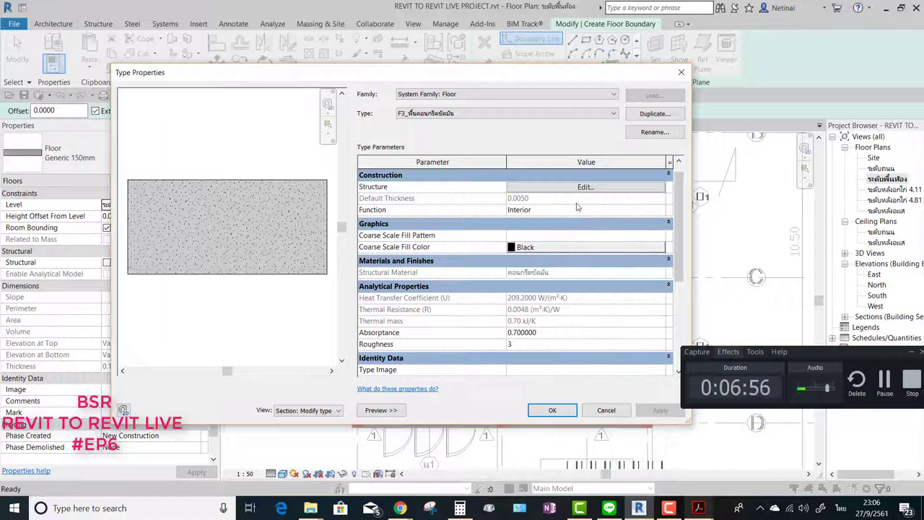
pyautogui.click(552, 410)
# Step: Choose the F1 12" x 12" tile floor type and switch the boundary tool to Pick Walls
pyautogui.moveTo(477, 235); pyautogui.dragTo(463, 264, button='middle')
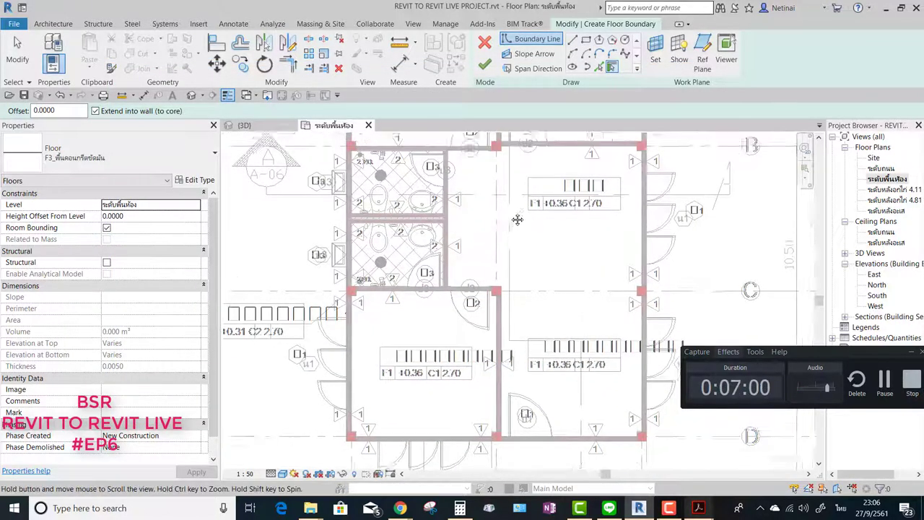
pyautogui.moveTo(552, 211); pyautogui.dragTo(581, 156, button='middle')
pyautogui.scroll(1, 464, 315)
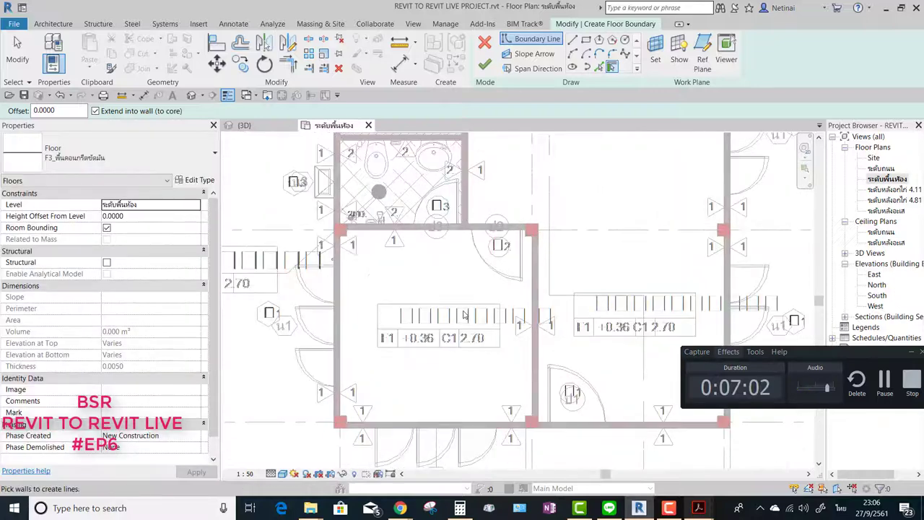
pyautogui.click(108, 153)
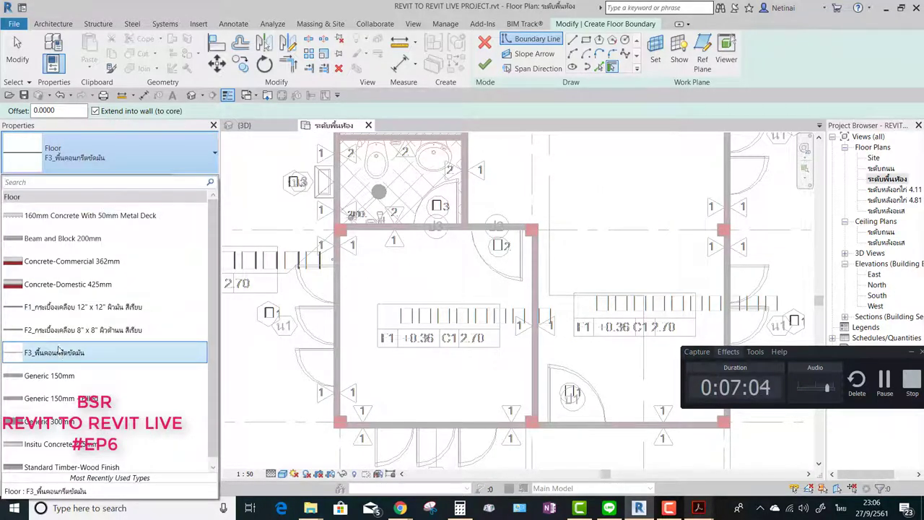
pyautogui.click(72, 309)
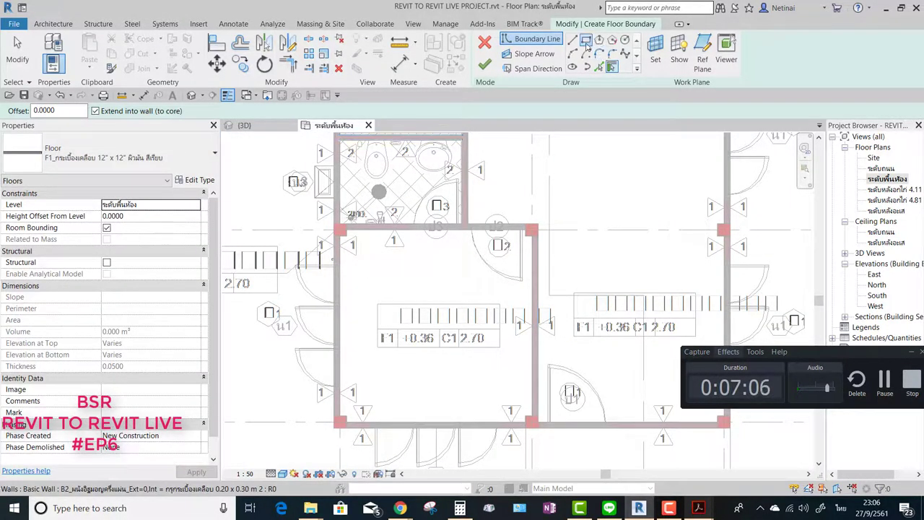
pyautogui.click(585, 40)
pyautogui.scroll(2, 342, 240)
pyautogui.scroll(2, 346, 247)
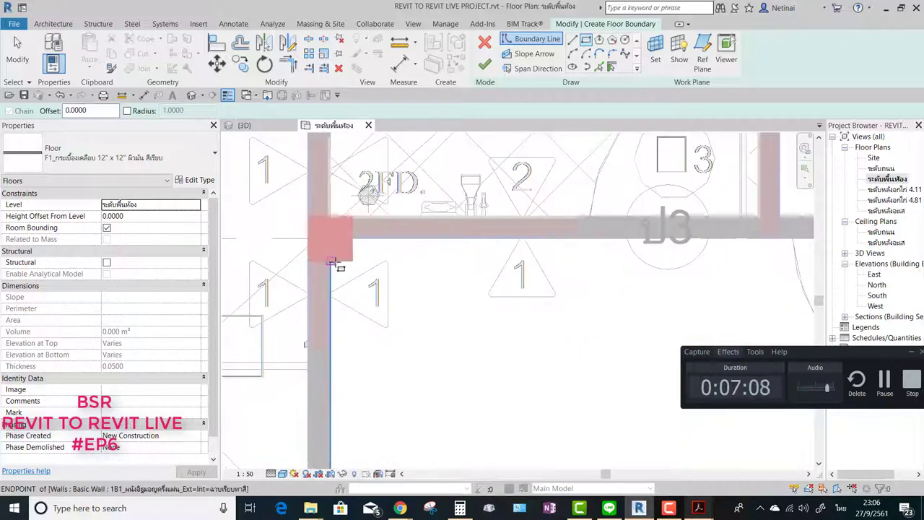
pyautogui.scroll(2, 351, 270)
pyautogui.scroll(1, 334, 261)
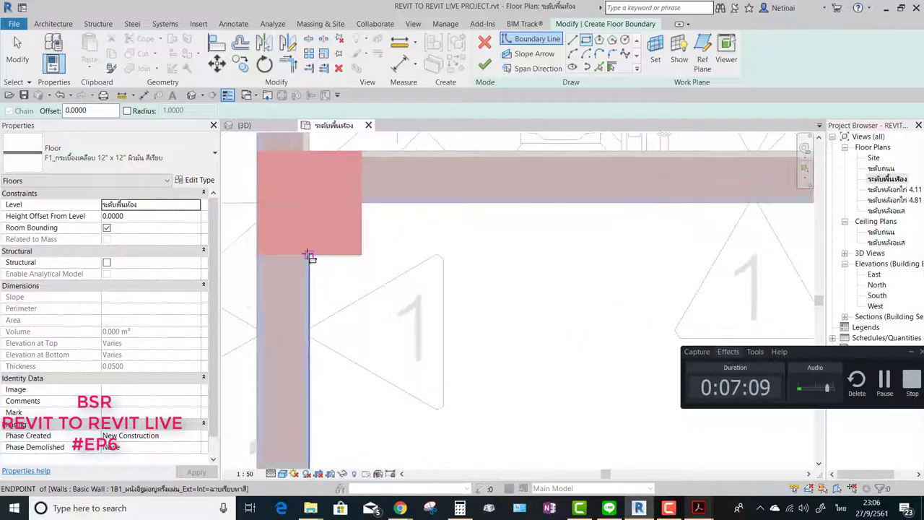
pyautogui.click(611, 67)
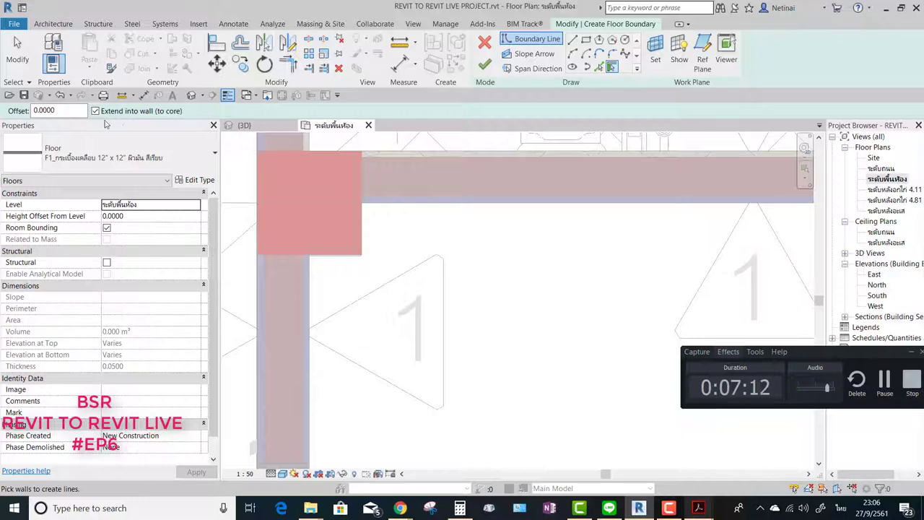
# Step: Pick the room's top, side and right walls as floor boundary lines
pyautogui.click(422, 200)
pyautogui.click(282, 474)
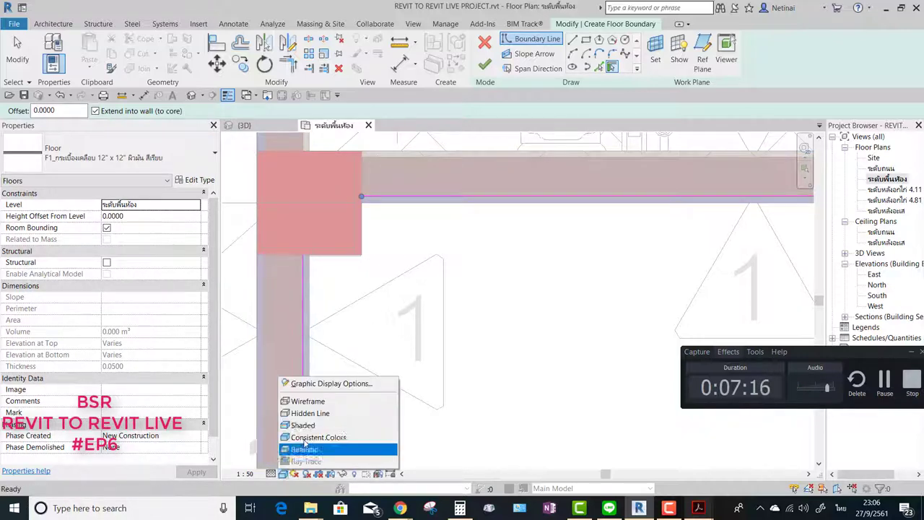
pyautogui.click(311, 411)
pyautogui.scroll(-5, 494, 291)
pyautogui.moveTo(494, 291)
pyautogui.mouseDown(button='middle')
pyautogui.moveTo(433, 216)
pyautogui.moveTo(375, 180)
pyautogui.mouseUp(button='middle')
pyautogui.scroll(3, 346, 274)
pyautogui.scroll(2, 353, 278)
pyautogui.click(354, 279)
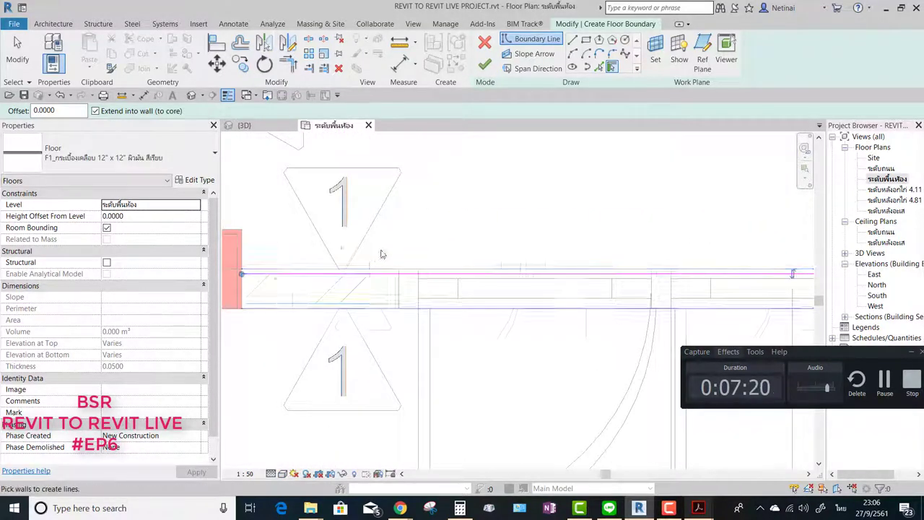
pyautogui.moveTo(382, 252); pyautogui.dragTo(733, 241, button='middle')
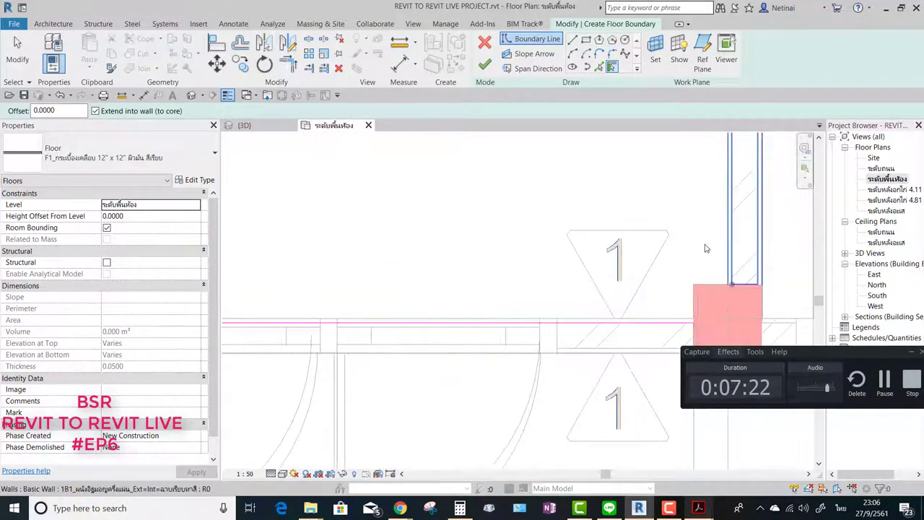
pyautogui.click(706, 249)
pyautogui.scroll(-4, 705, 249)
pyautogui.moveTo(491, 330); pyautogui.dragTo(487, 181, button='middle')
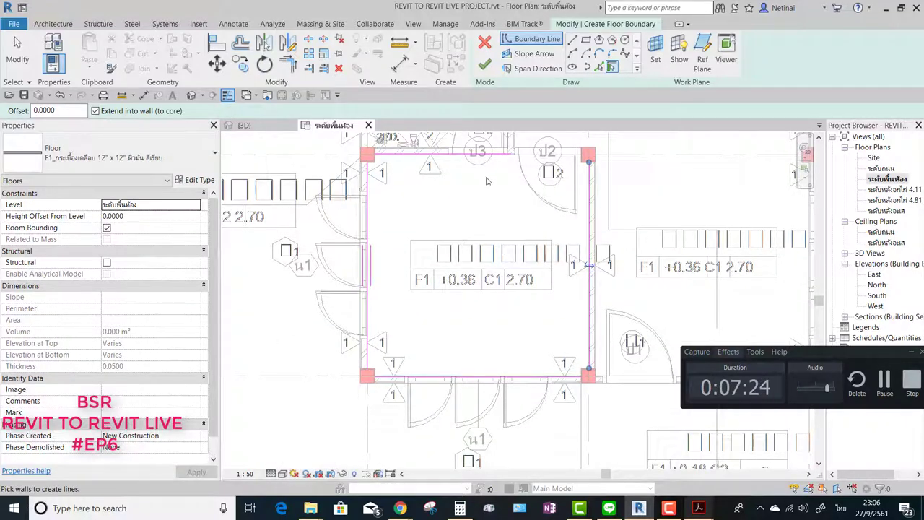
# Step: Trim/Extend the open boundary corners with TR and finish the F1 floor sketch
pyautogui.press('Escape')
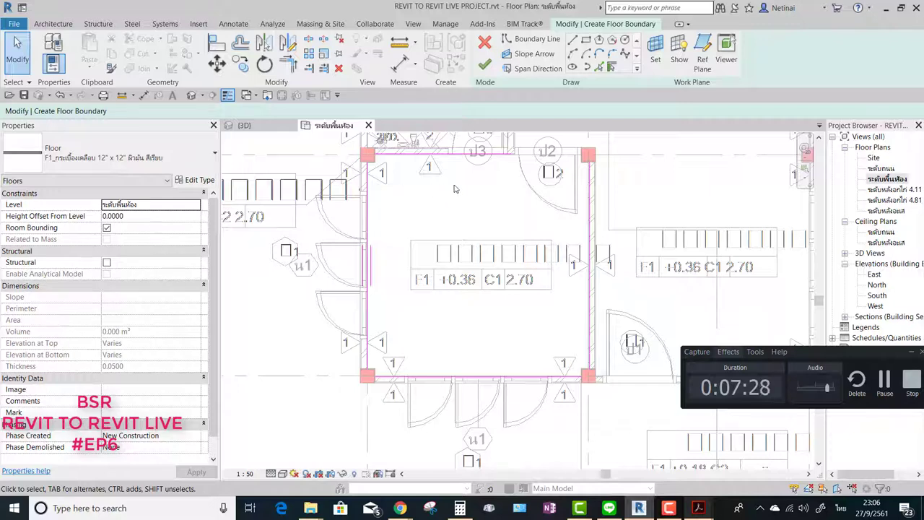
pyautogui.press('t')
pyautogui.press('r')
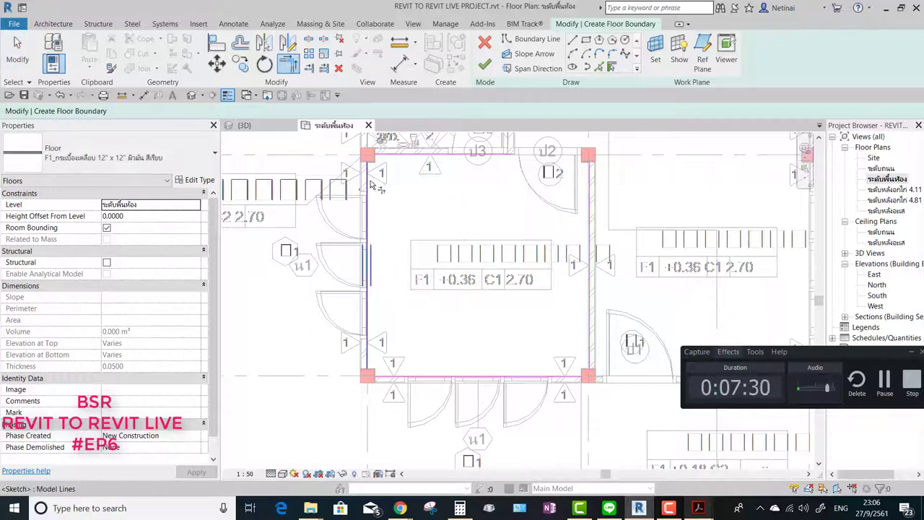
pyautogui.click(408, 376)
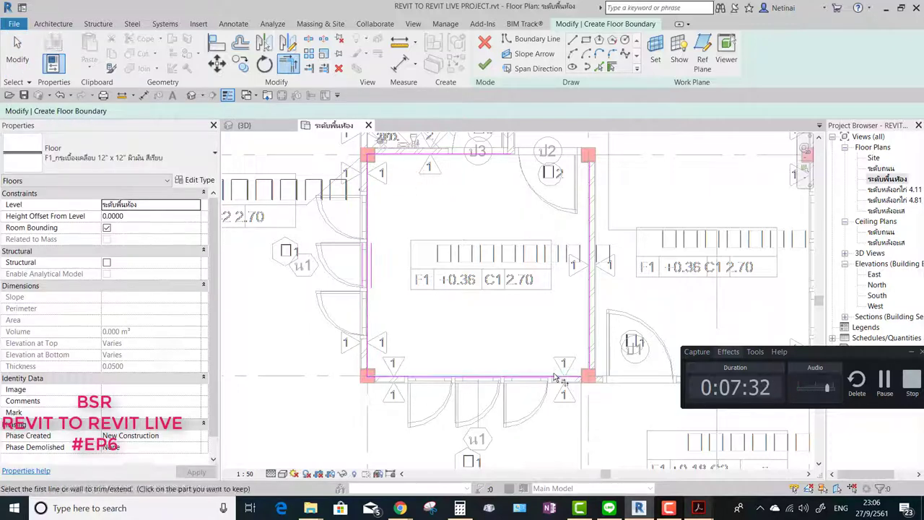
pyautogui.click(592, 187)
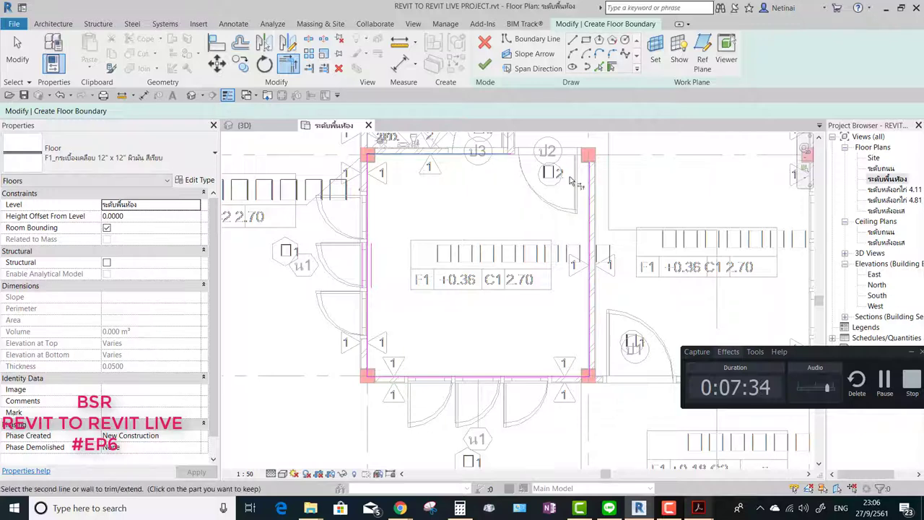
pyautogui.click(571, 181)
pyautogui.click(484, 65)
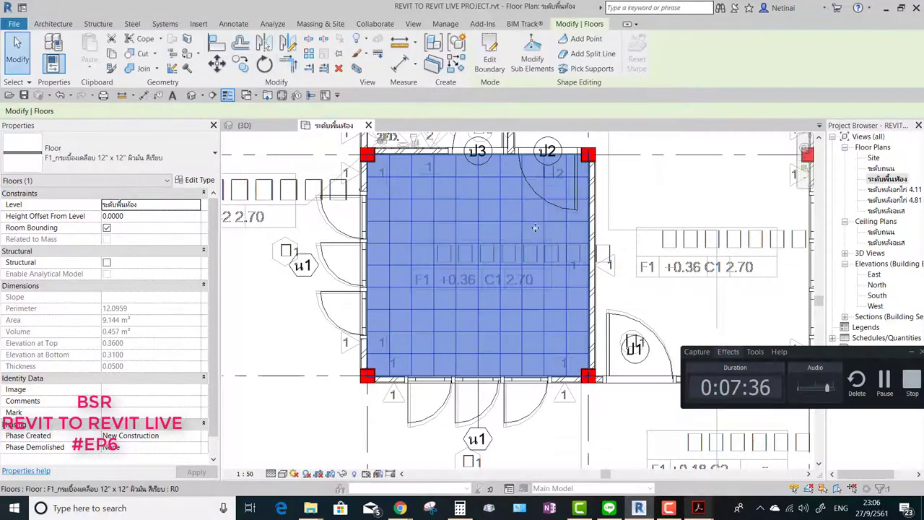
# Step: Place a 0.36 spot elevation label on the tiled room floor
pyautogui.moveTo(596, 207); pyautogui.dragTo(572, 247, button='middle')
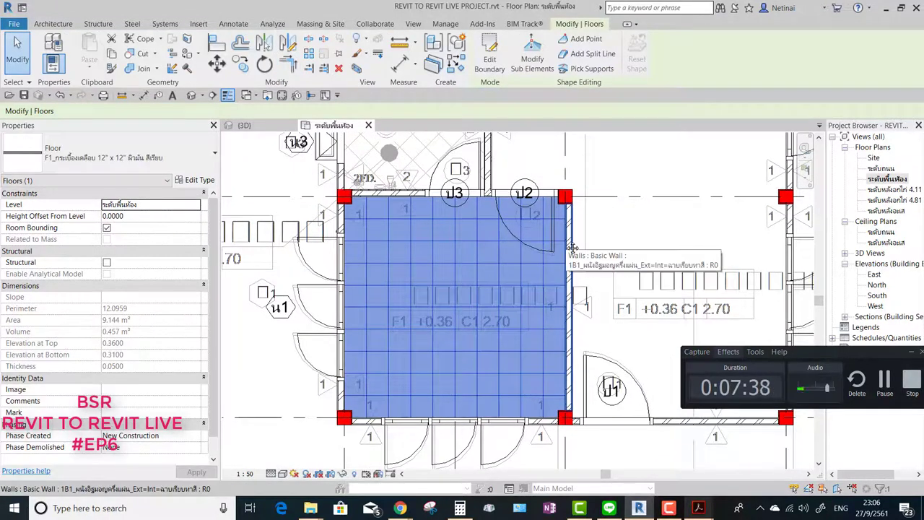
pyautogui.click(272, 374)
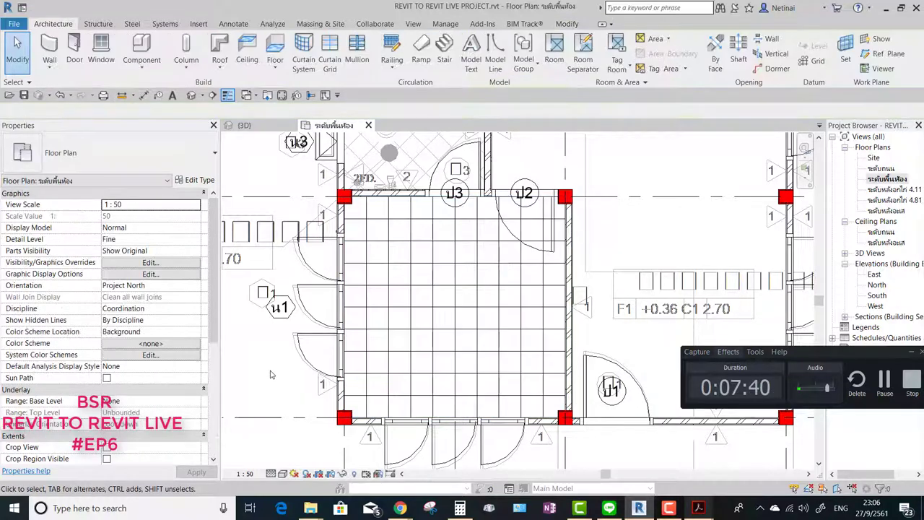
pyautogui.press('l')
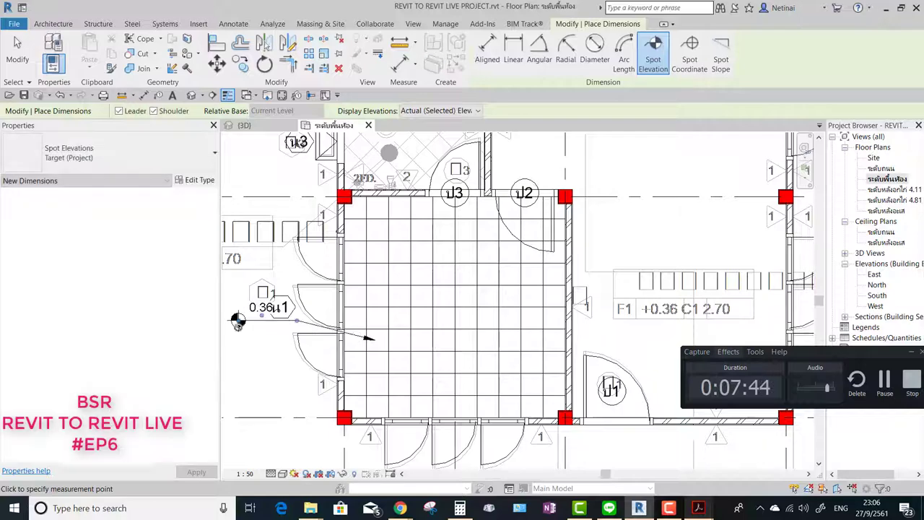
pyautogui.scroll(-3, 246, 318)
pyautogui.press('Escape')
# Step: Select the F1 tile floor in the tiled room
pyautogui.moveTo(349, 340); pyautogui.dragTo(215, 319, button='middle')
pyautogui.click(386, 265)
pyautogui.press('Escape')
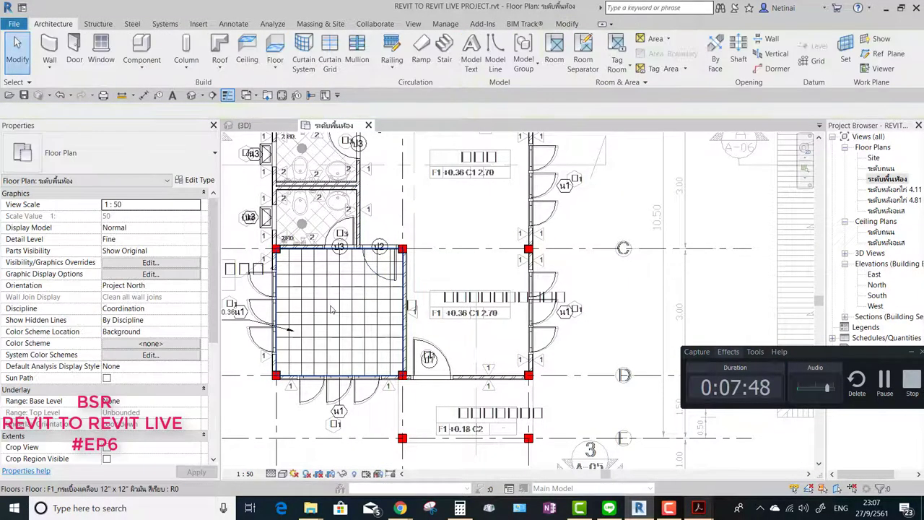
pyautogui.click(333, 305)
# Step: Edit the F1 floor boundary, picking the bottom, top and toilet walls as boundary lines
pyautogui.doubleClick(332, 305)
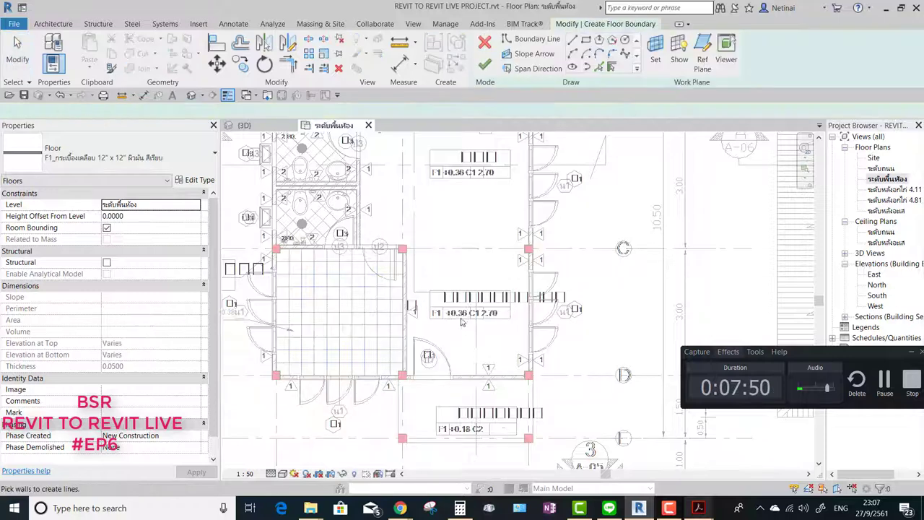
pyautogui.scroll(2, 459, 318)
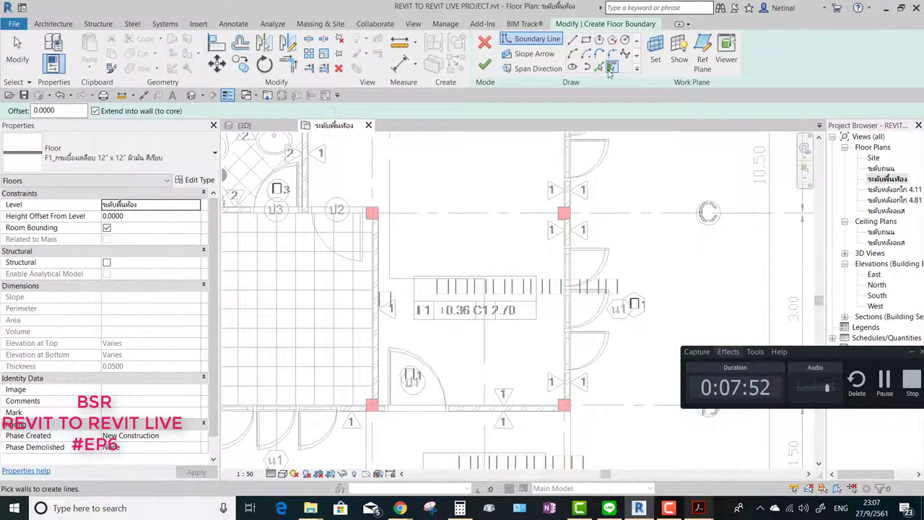
pyautogui.click(483, 406)
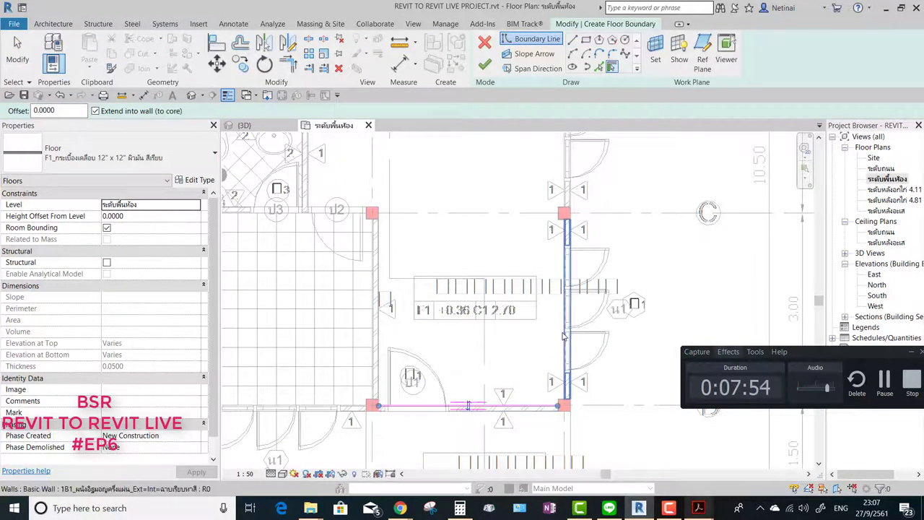
pyautogui.moveTo(568, 290); pyautogui.dragTo(467, 311, button='middle')
pyautogui.scroll(-1, 466, 311)
pyautogui.scroll(2, 405, 253)
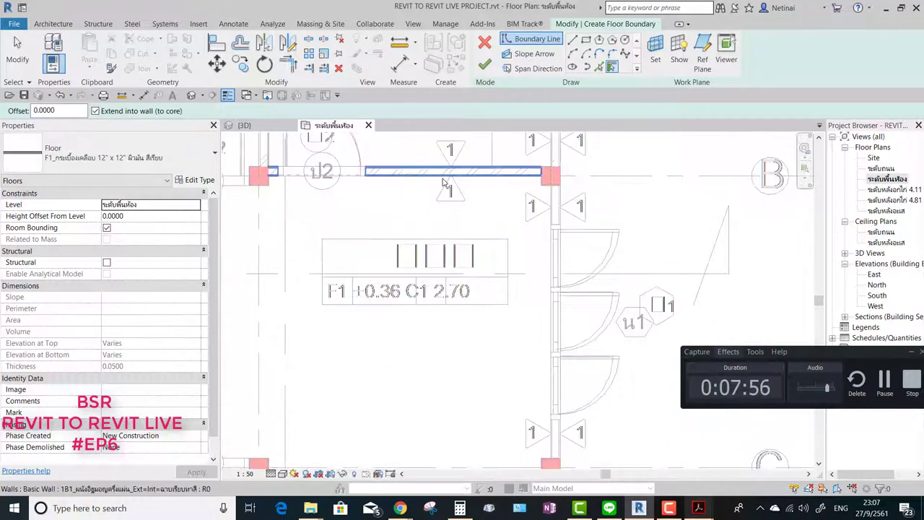
pyautogui.click(373, 174)
pyautogui.moveTo(373, 219); pyautogui.dragTo(571, 235, button='middle')
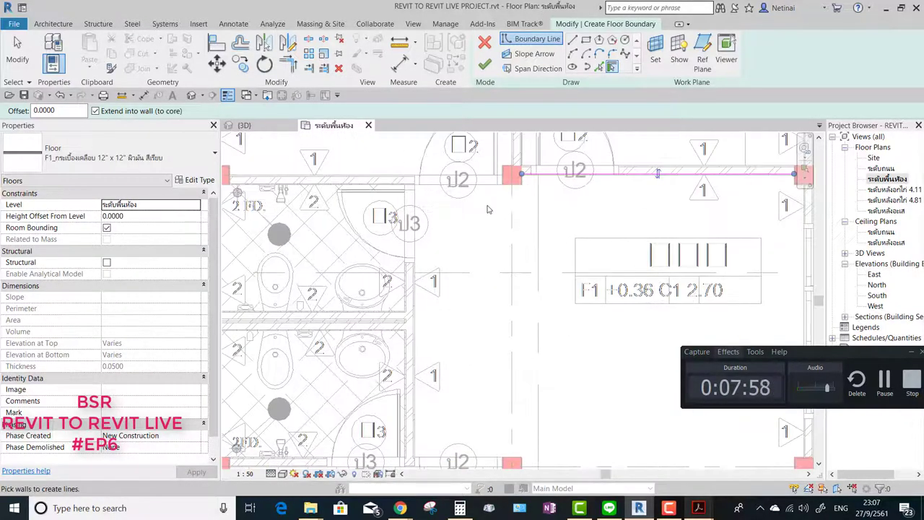
pyautogui.click(416, 225)
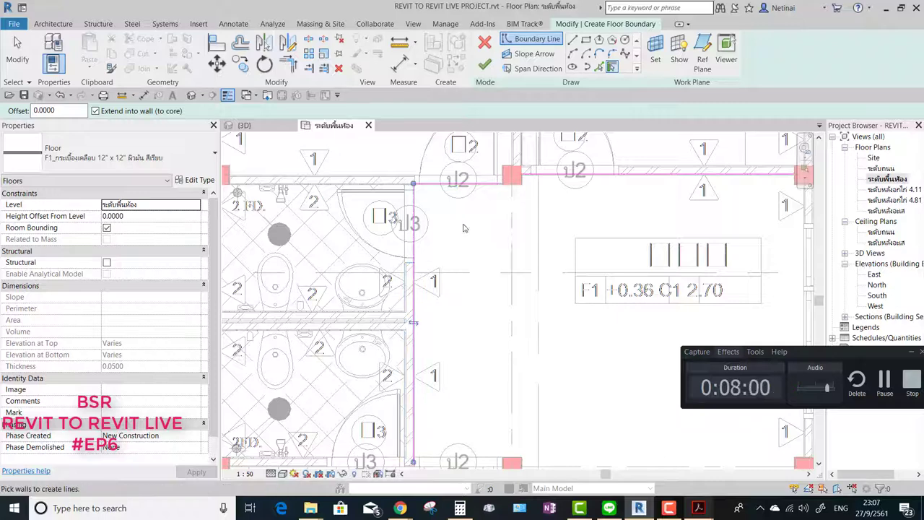
pyautogui.keyDown('ctrl'); pyautogui.scroll(-1, 505, 289); pyautogui.keyUp('ctrl')
pyautogui.keyDown('ctrl'); pyautogui.scroll(-2, 479, 375); pyautogui.keyUp('ctrl')
pyautogui.scroll(1, 503, 363)
pyautogui.click(498, 338)
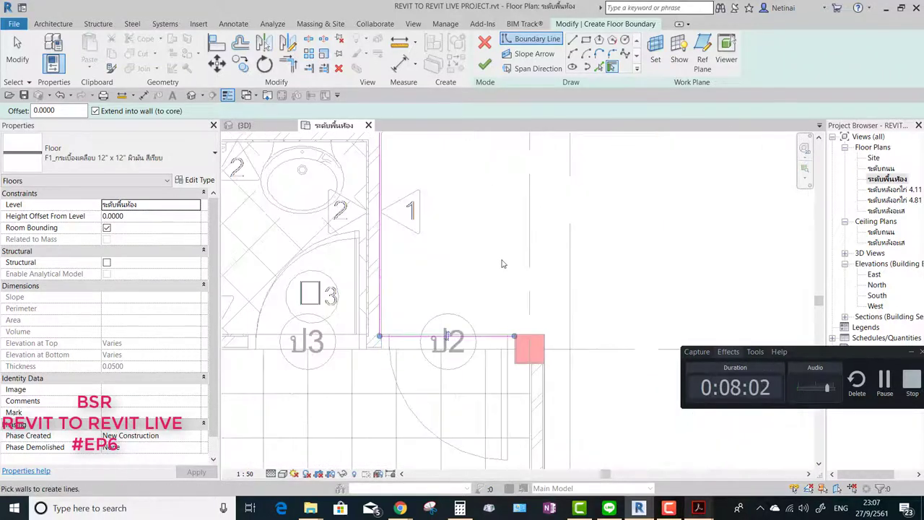
pyautogui.scroll(-1, 512, 259)
pyautogui.press('Escape')
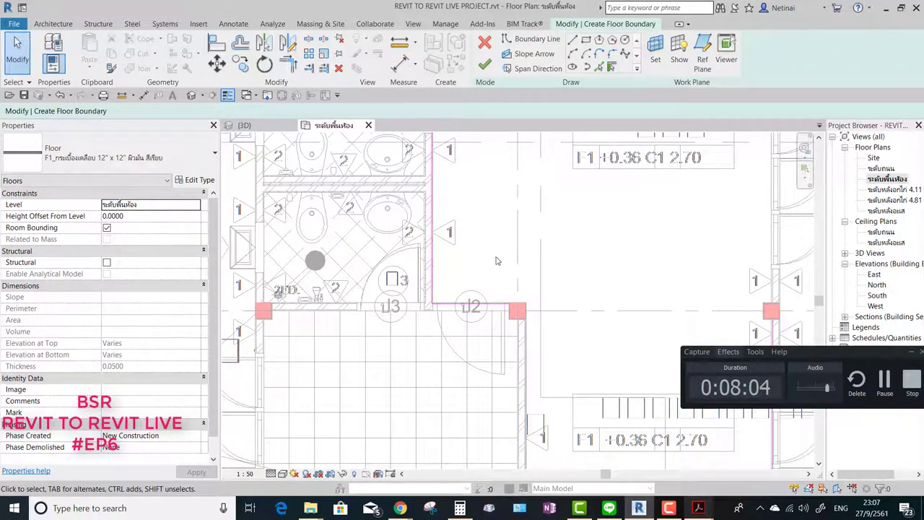
# Step: Trim the vertical boundary line and add the dividing wall to the floor boundary
pyautogui.press('t')
pyautogui.press('r')
pyautogui.click(432, 281)
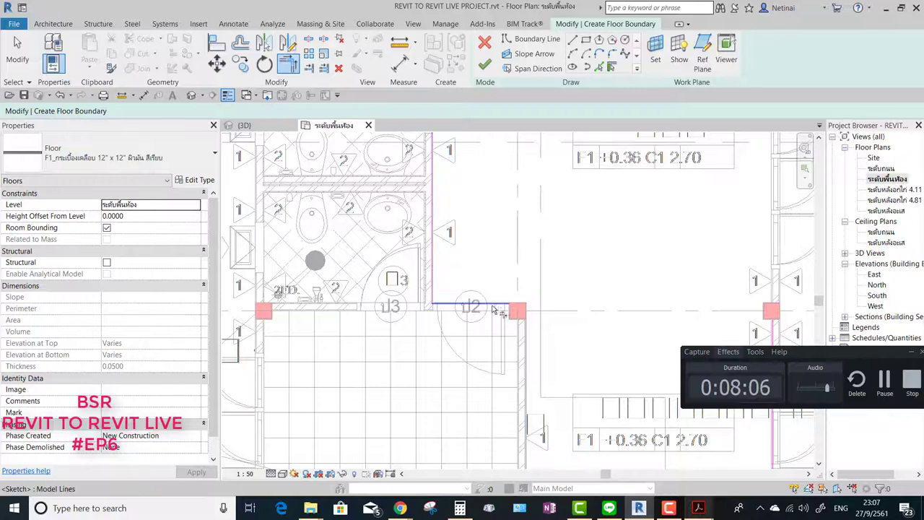
pyautogui.moveTo(591, 410); pyautogui.dragTo(486, 240, button='middle')
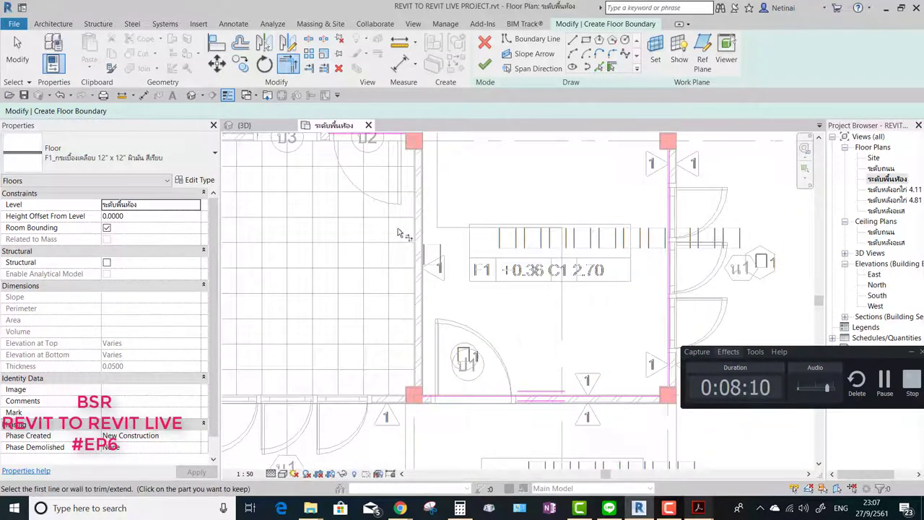
pyautogui.scroll(2, 411, 196)
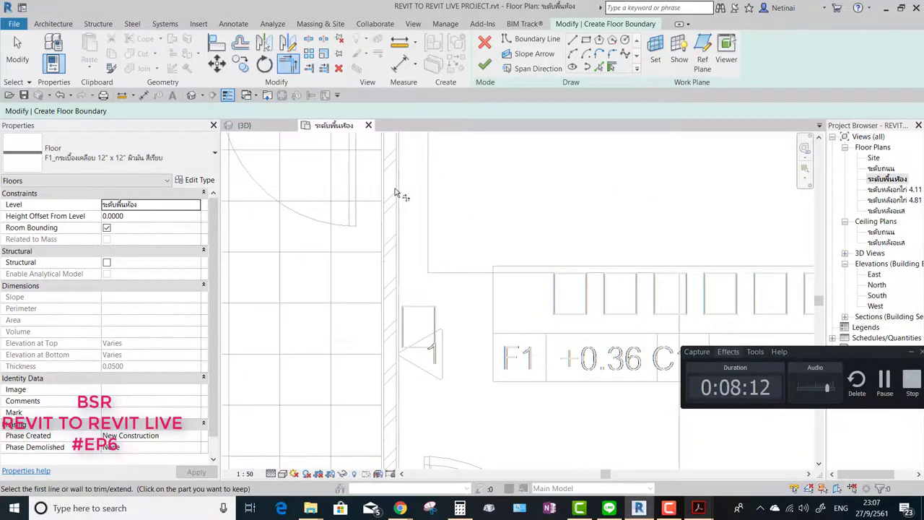
pyautogui.click(612, 67)
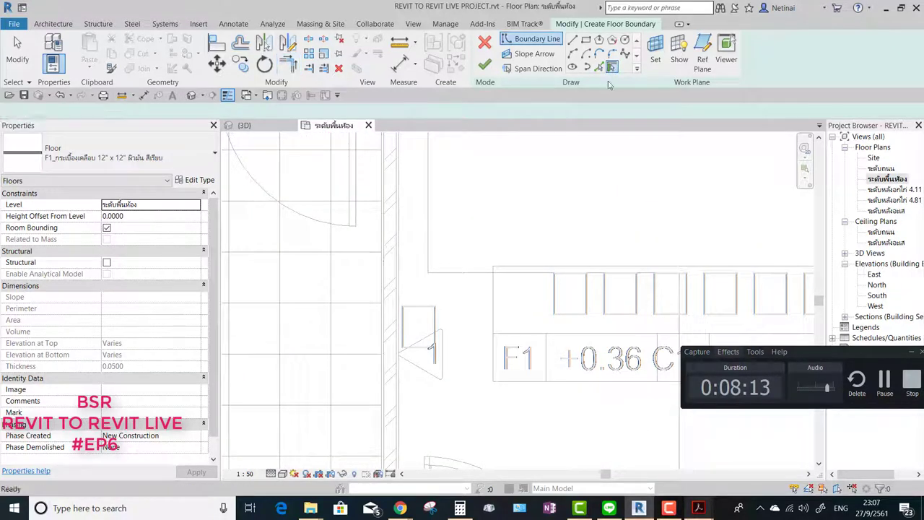
pyautogui.click(397, 200)
pyautogui.scroll(-3, 433, 202)
pyautogui.press('Escape')
pyautogui.scroll(2, 420, 177)
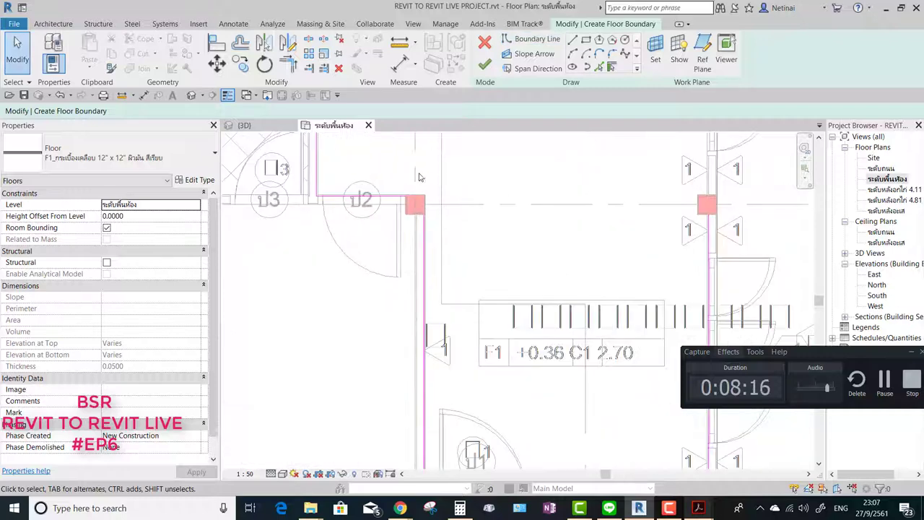
pyautogui.press('t')
pyautogui.press('r')
pyautogui.scroll(2, 433, 191)
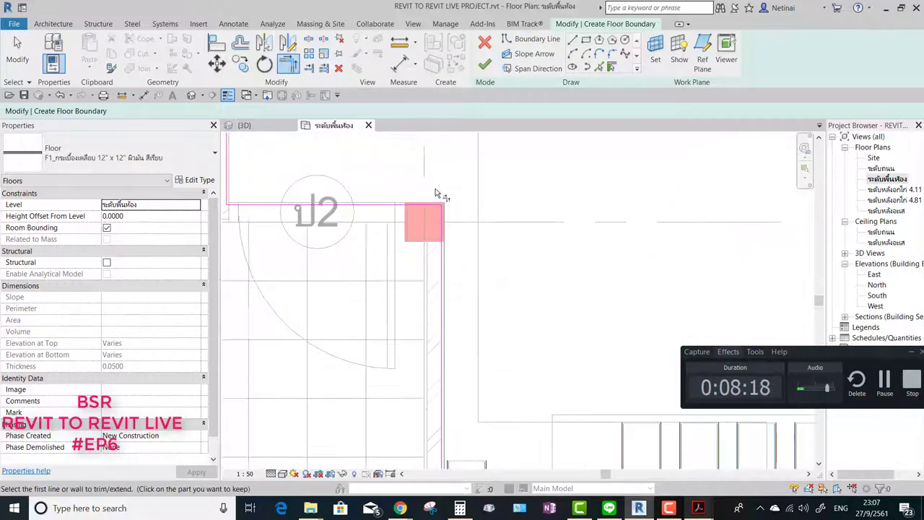
pyautogui.scroll(-2, 436, 194)
pyautogui.scroll(2, 462, 195)
pyautogui.scroll(-1, 456, 264)
pyautogui.scroll(1, 435, 257)
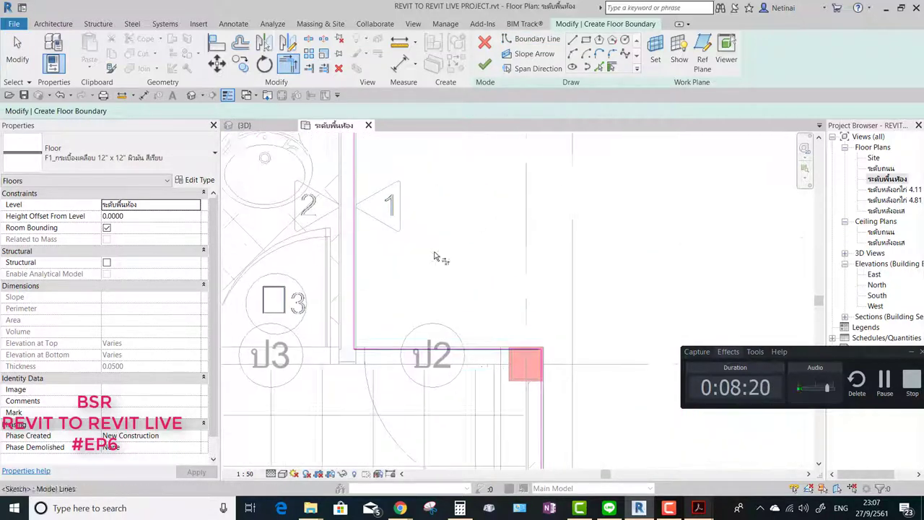
pyautogui.scroll(2, 406, 171)
pyautogui.scroll(-2, 371, 247)
pyautogui.click(339, 226)
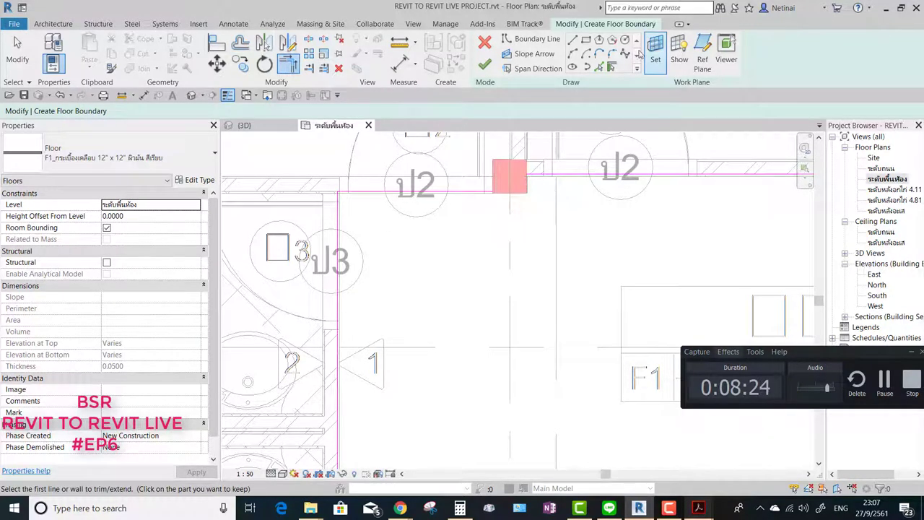
pyautogui.press('Escape')
pyautogui.scroll(4, 540, 157)
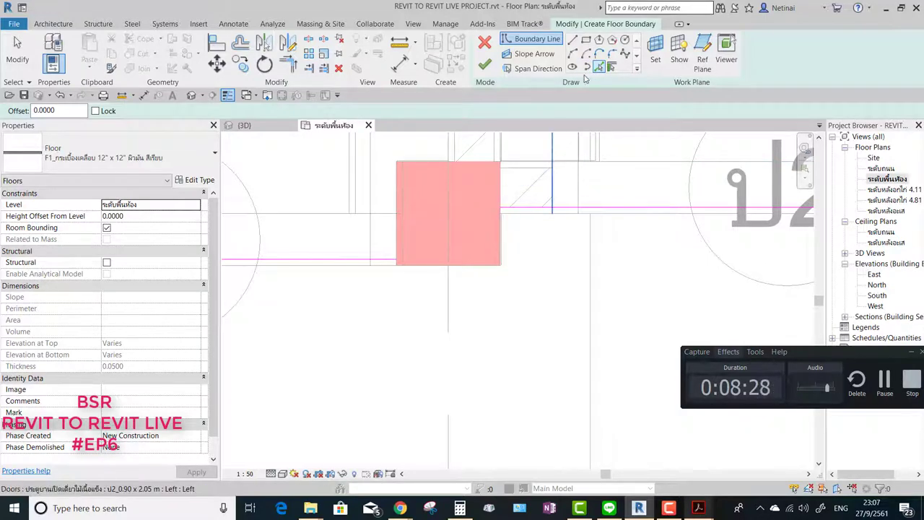
# Step: Draw a vertical boundary line at the column and trim the bottom and top lines to it
pyautogui.click(499, 206)
pyautogui.click(500, 289)
pyautogui.press('Escape')
pyautogui.press('Escape')
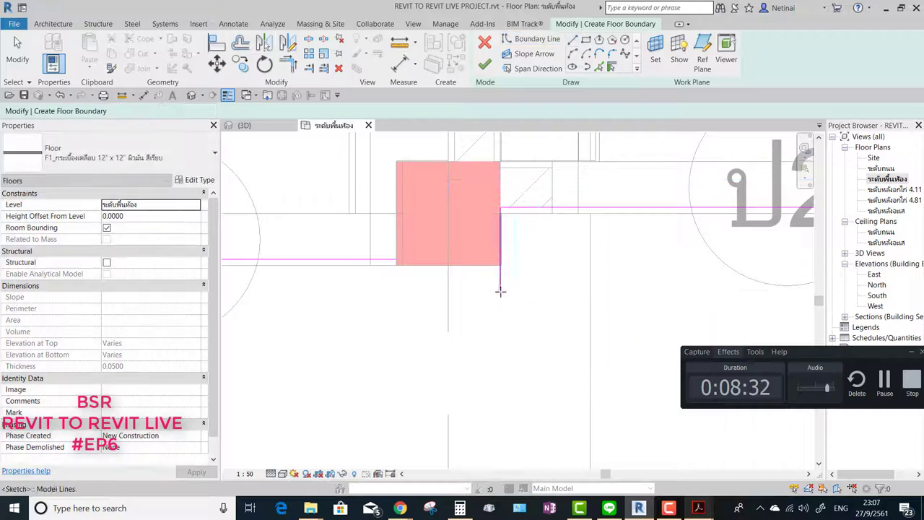
pyautogui.press('t')
pyautogui.press('r')
pyautogui.click(404, 259)
pyautogui.click(500, 242)
pyautogui.click(527, 209)
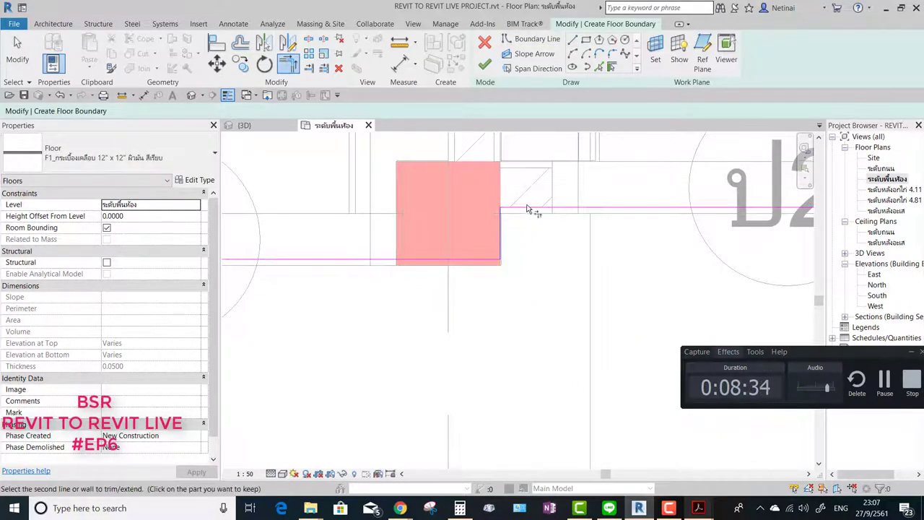
pyautogui.scroll(-5, 519, 301)
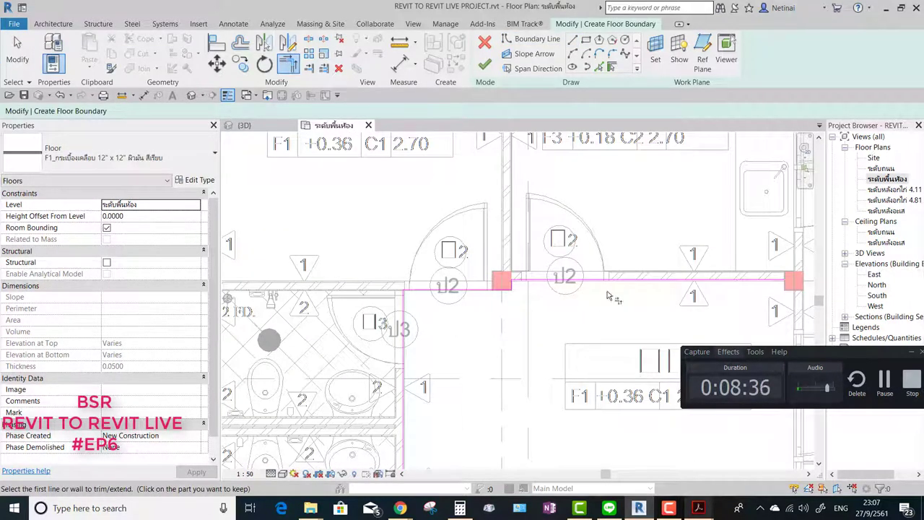
pyautogui.moveTo(607, 291); pyautogui.dragTo(391, 243, button='middle')
pyautogui.scroll(4, 536, 237)
pyautogui.click(592, 212)
pyautogui.scroll(-4, 586, 211)
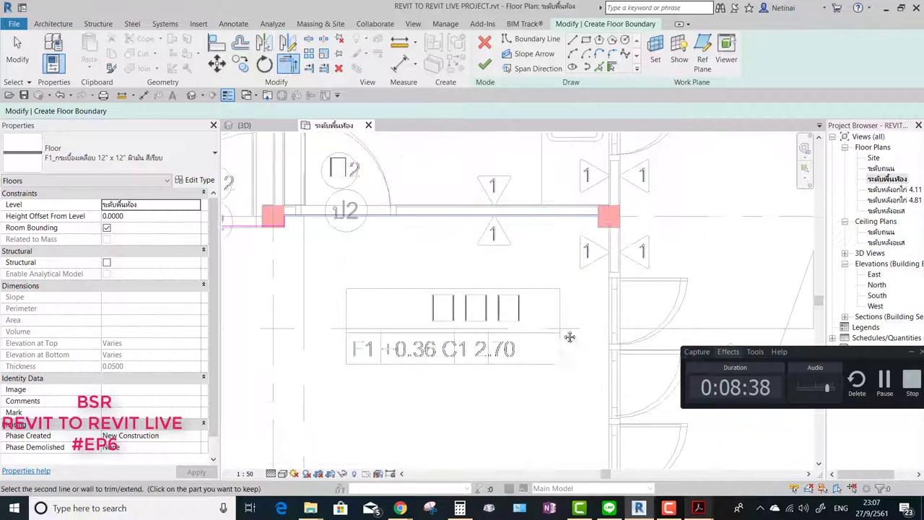
pyautogui.moveTo(588, 150); pyautogui.dragTo(546, 349, button='middle')
pyautogui.moveTo(575, 403); pyautogui.dragTo(610, 267, button='middle')
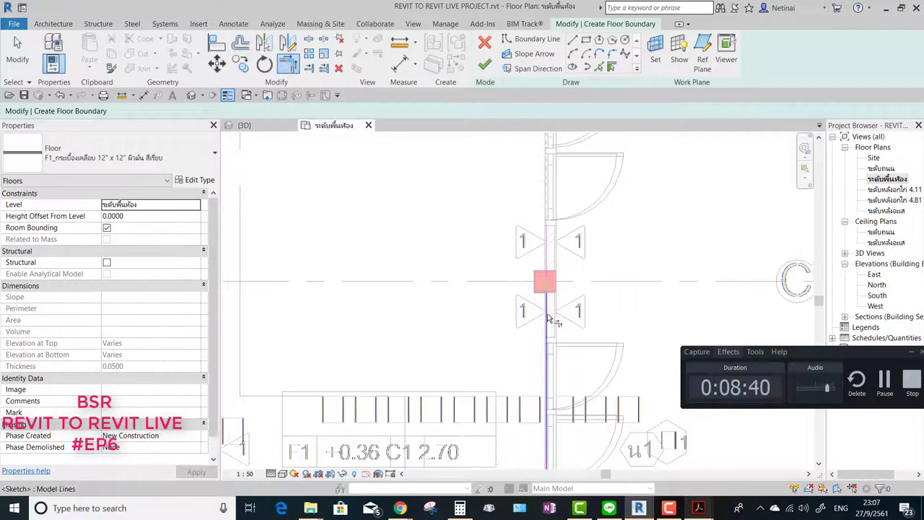
pyautogui.moveTo(553, 319)
pyautogui.mouseDown(button='middle')
pyautogui.moveTo(525, 180)
pyautogui.moveTo(538, 122)
pyautogui.mouseUp(button='middle')
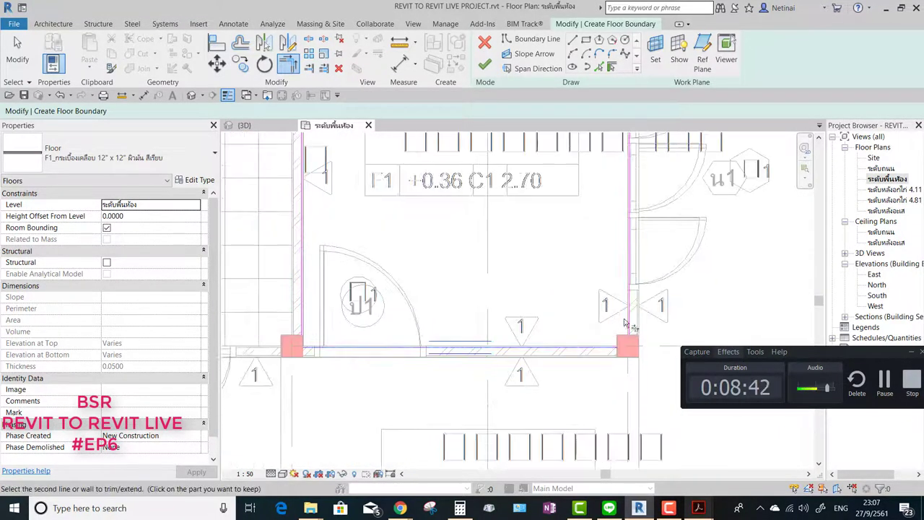
pyautogui.moveTo(515, 298); pyautogui.dragTo(604, 324, button='middle')
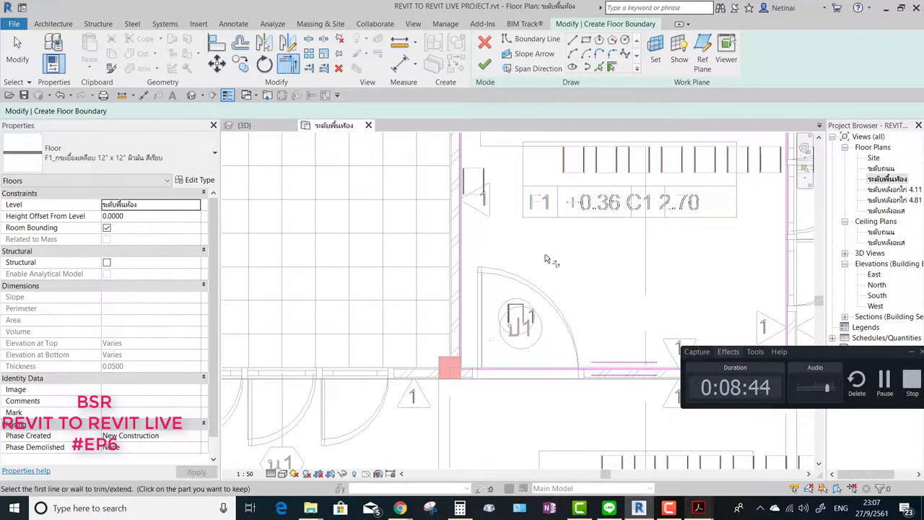
pyautogui.moveTo(548, 261)
pyautogui.mouseDown(button='middle')
pyautogui.moveTo(503, 328)
pyautogui.moveTo(505, 274)
pyautogui.mouseUp(button='middle')
pyautogui.moveTo(509, 317); pyautogui.dragTo(505, 190, button='middle')
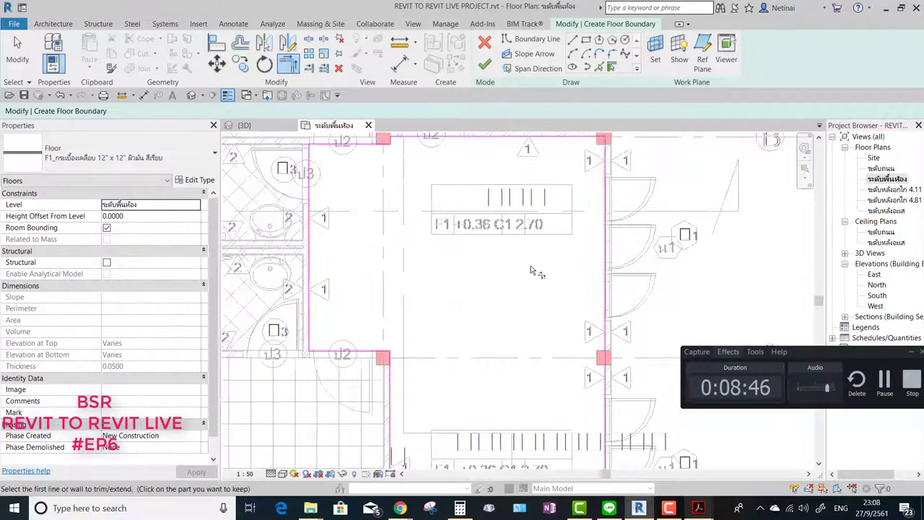
pyautogui.moveTo(528, 232); pyautogui.dragTo(528, 309, button='middle')
# Step: Fix the boundary error and finish the 20.724 m² L-shaped F1 tile floor
pyautogui.click(486, 68)
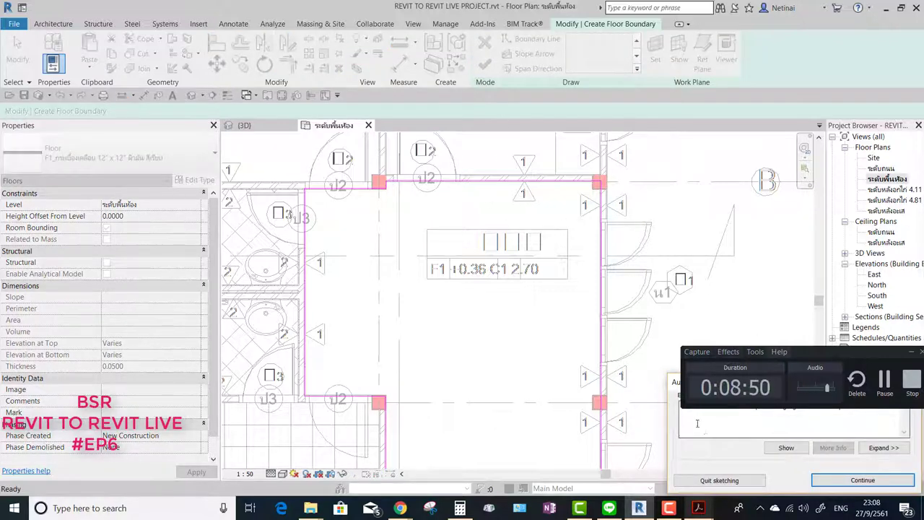
pyautogui.moveTo(671, 381)
pyautogui.mouseDown()
pyautogui.moveTo(565, 242)
pyautogui.moveTo(570, 207)
pyautogui.mouseUp()
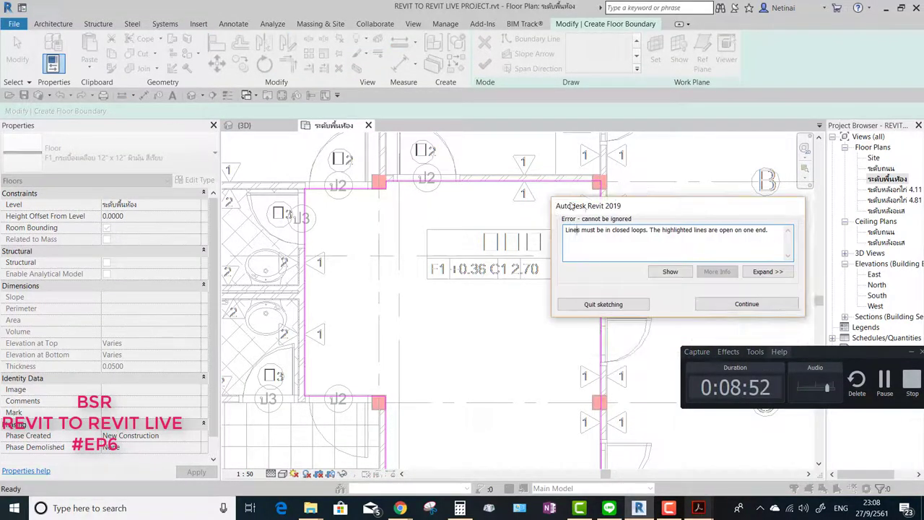
pyautogui.click(746, 303)
pyautogui.scroll(-3, 433, 304)
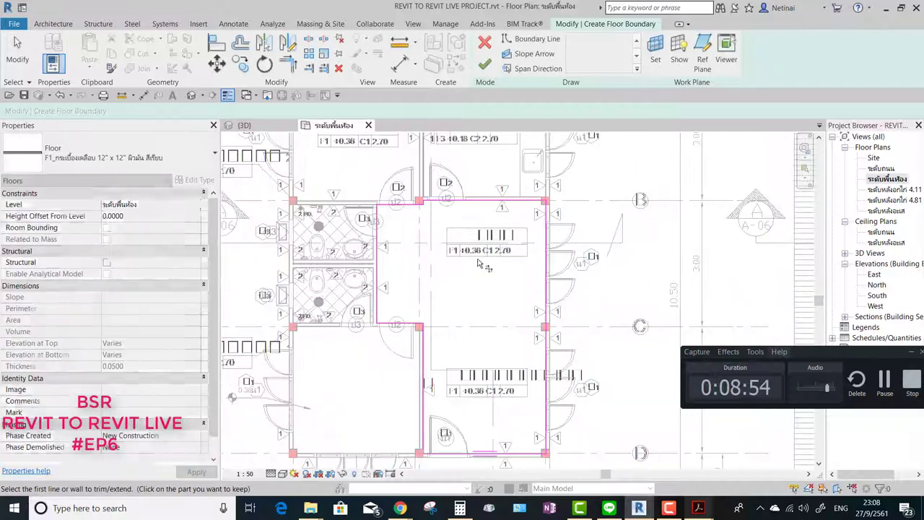
pyautogui.moveTo(470, 309); pyautogui.dragTo(454, 265, button='middle')
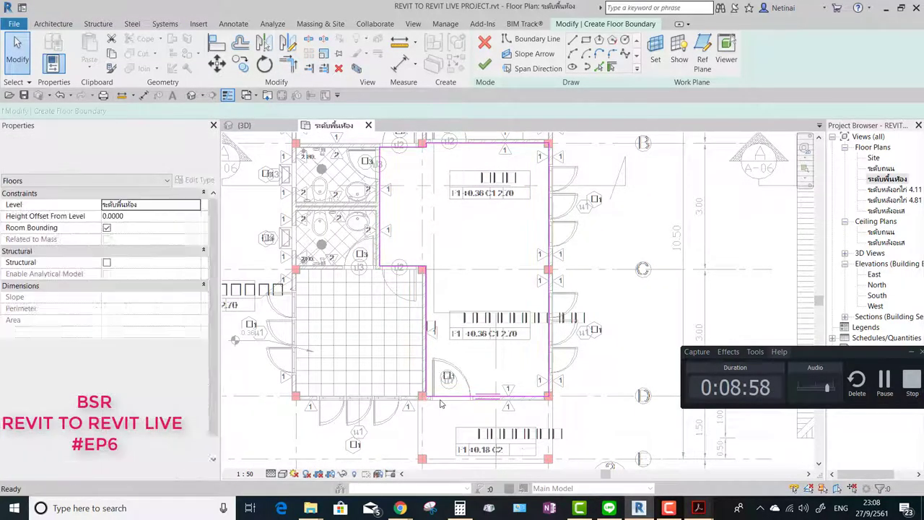
pyautogui.scroll(4, 426, 393)
pyautogui.press('t')
pyautogui.press('r')
pyautogui.scroll(-4, 443, 356)
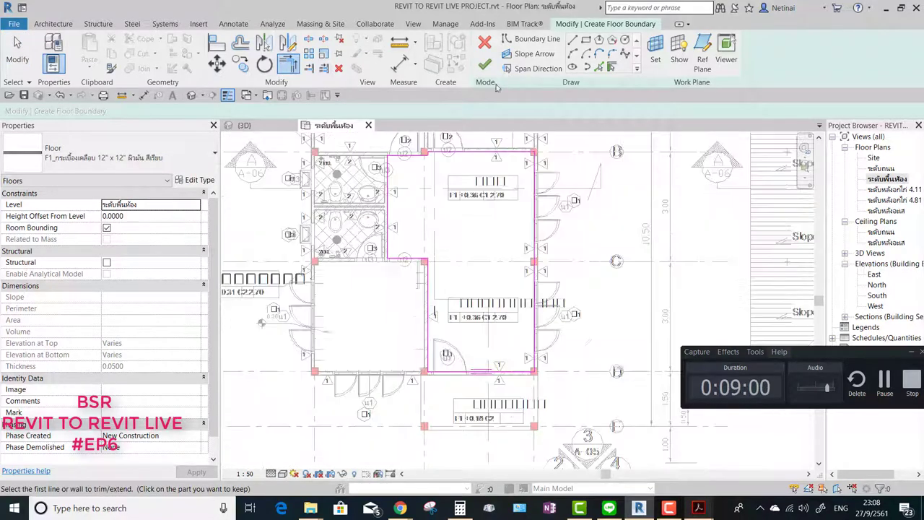
pyautogui.click(485, 65)
pyautogui.scroll(2, 552, 247)
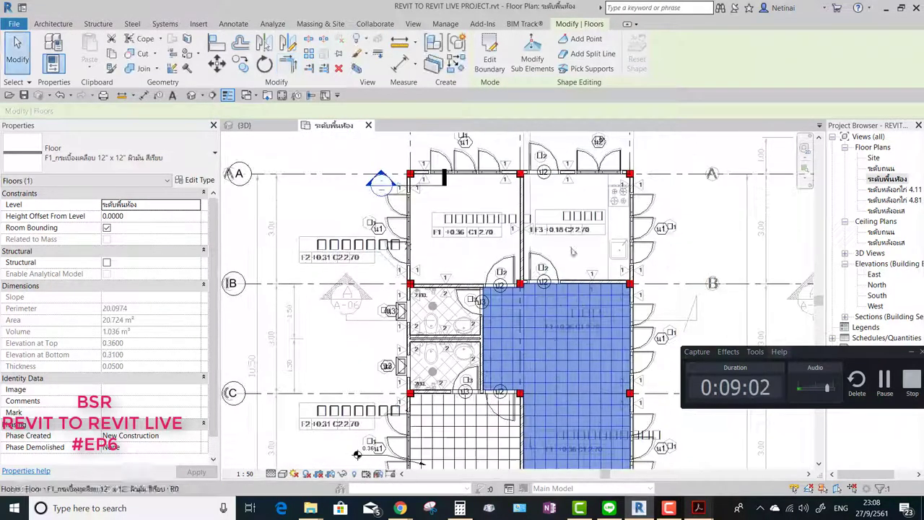
# Step: Sketch a rectangular F1 floor boundary from the column across the left room
pyautogui.moveTo(552, 247); pyautogui.dragTo(567, 267, button='middle')
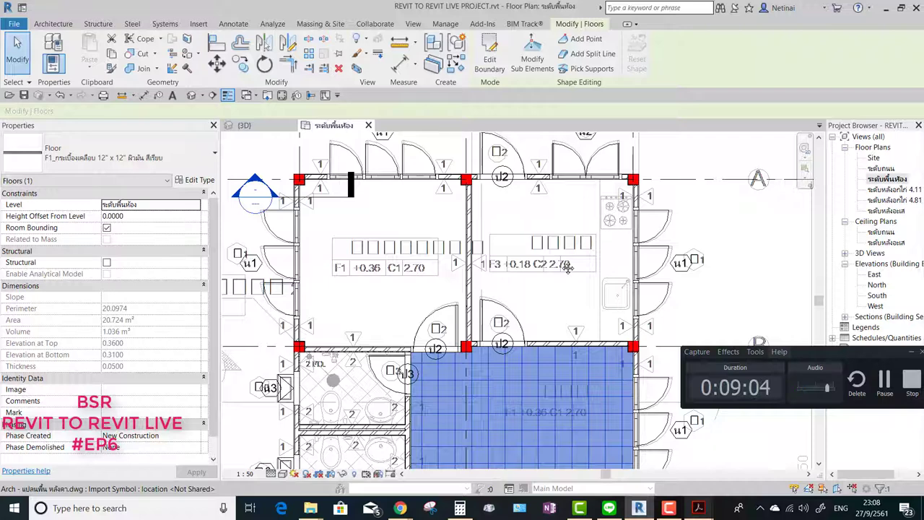
pyautogui.click(489, 59)
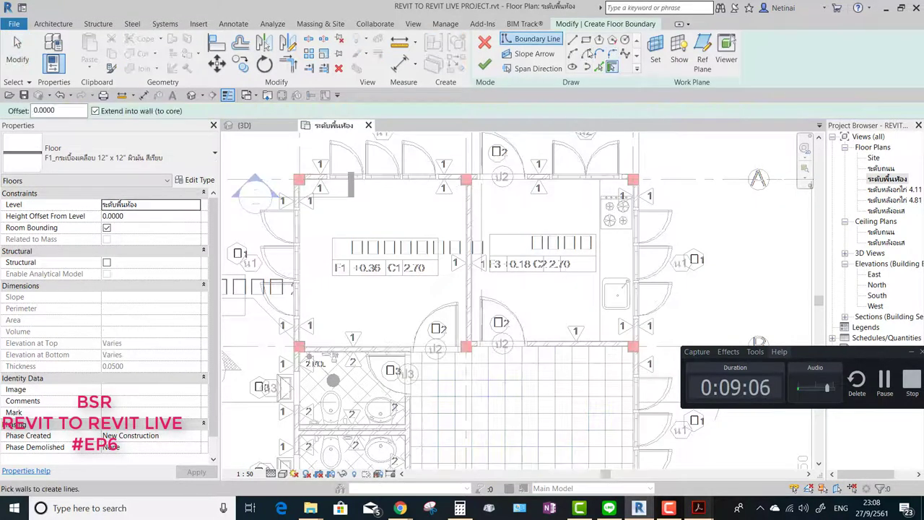
pyautogui.click(586, 42)
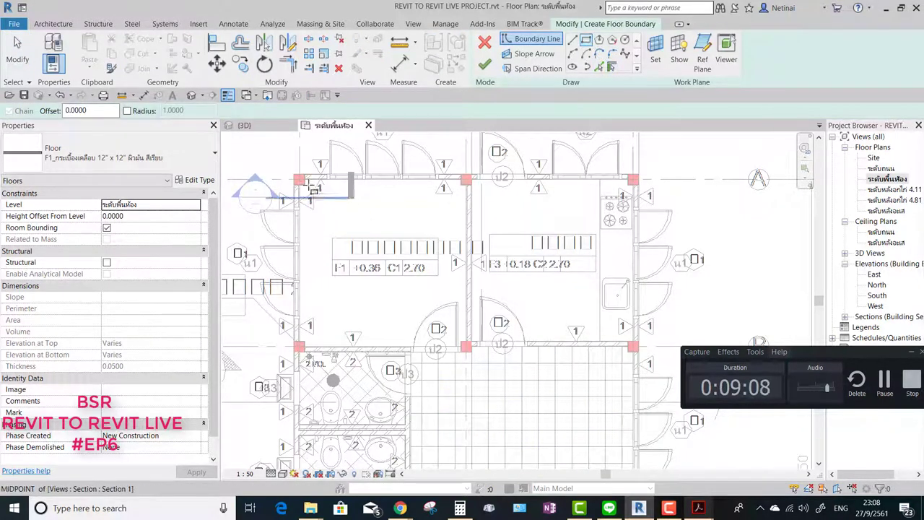
pyautogui.scroll(5, 292, 184)
pyautogui.click(254, 191)
pyautogui.scroll(-3, 330, 195)
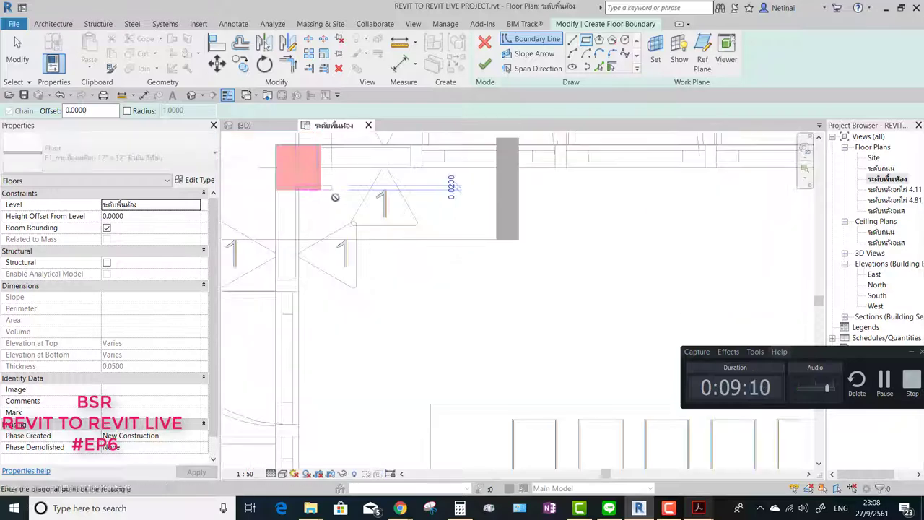
pyautogui.scroll(-2, 330, 196)
pyautogui.scroll(4, 525, 258)
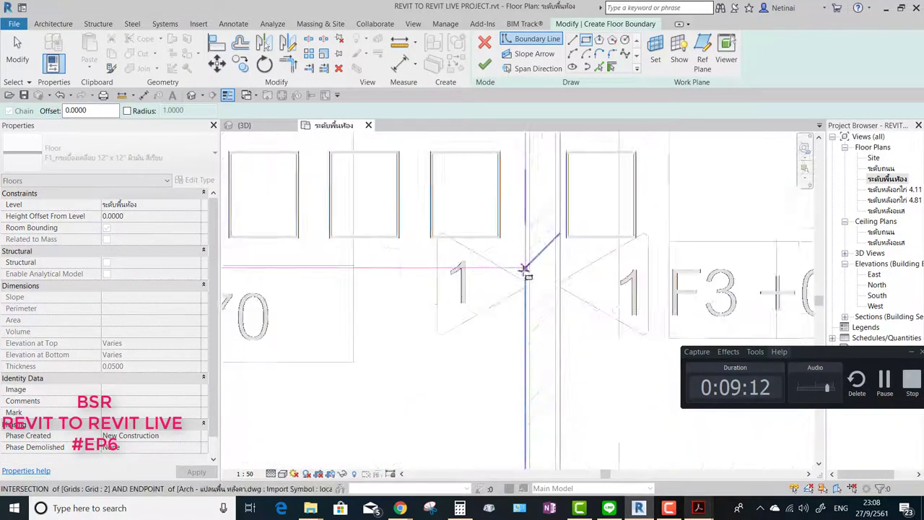
pyautogui.click(529, 270)
# Step: Drag the sketch's top boundary line down to the wall face
pyautogui.press('Escape')
pyautogui.scroll(-3, 498, 284)
pyautogui.press('Escape')
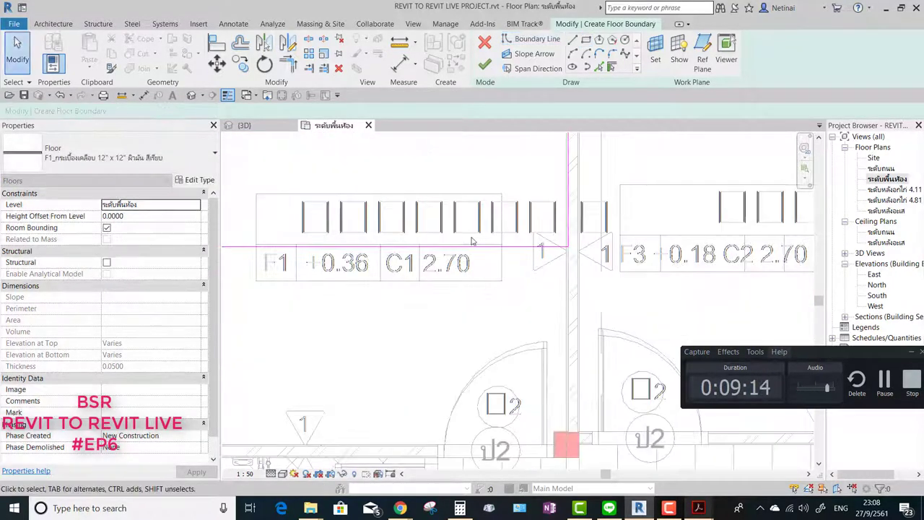
pyautogui.click(412, 246)
pyautogui.moveTo(411, 246); pyautogui.dragTo(534, 197, button='middle')
pyautogui.moveTo(534, 196); pyautogui.dragTo(499, 389)
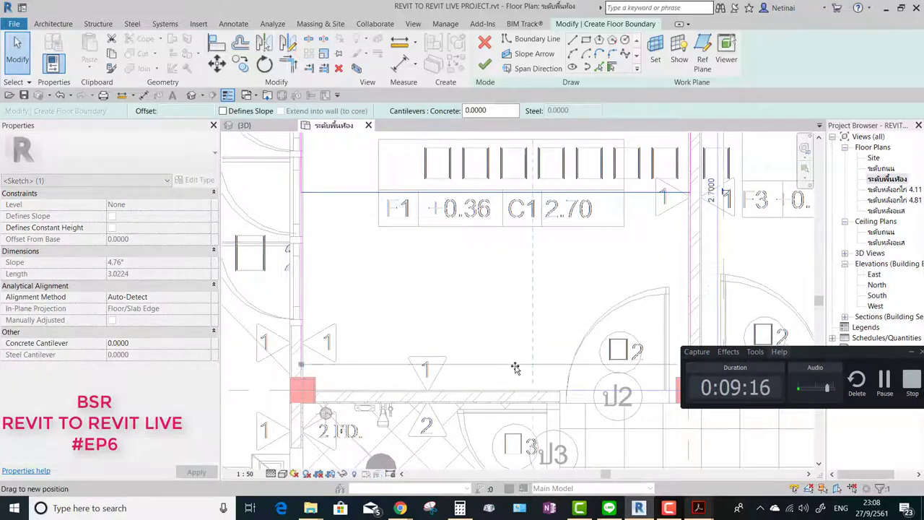
pyautogui.scroll(4, 486, 377)
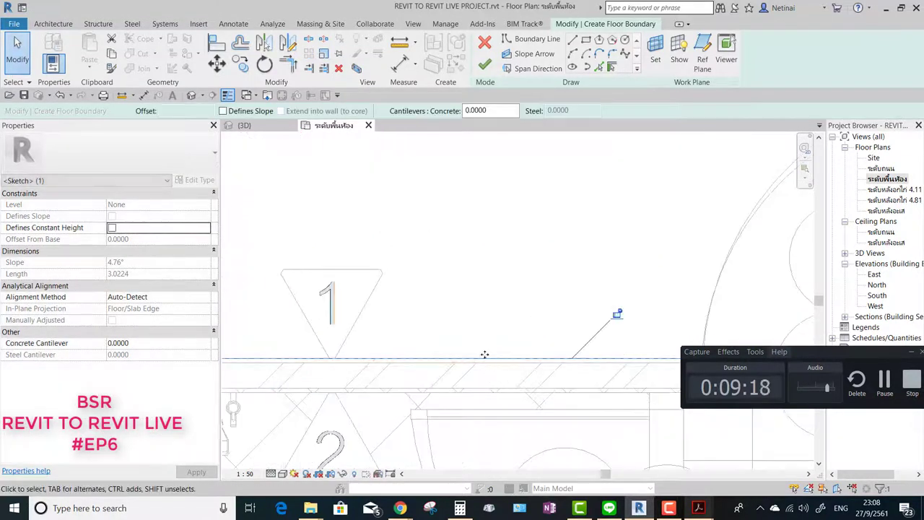
pyautogui.scroll(-3, 498, 204)
pyautogui.scroll(-2, 462, 196)
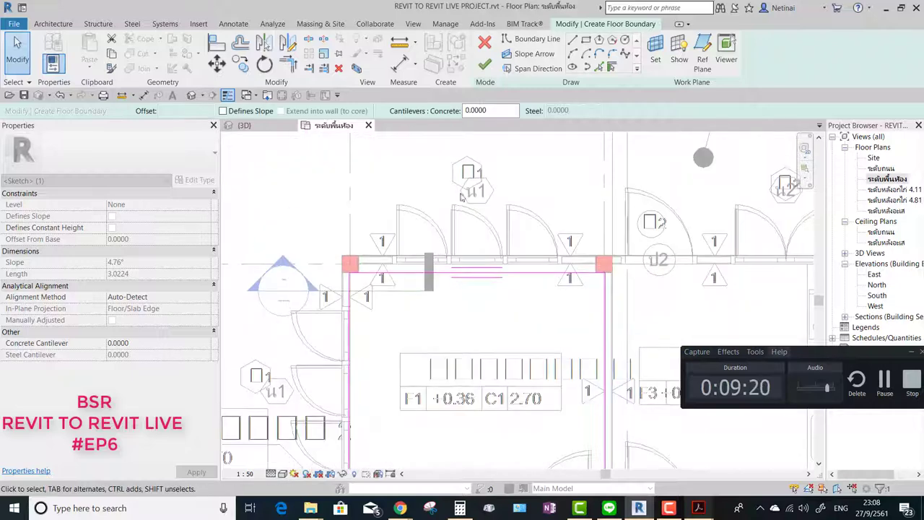
pyautogui.scroll(3, 460, 197)
pyautogui.scroll(2, 433, 303)
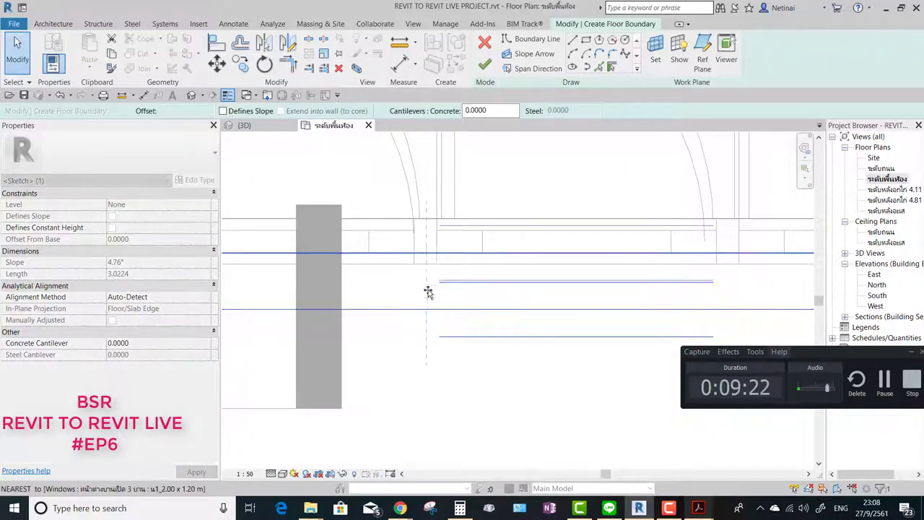
pyautogui.scroll(-3, 428, 291)
pyautogui.scroll(-2, 428, 291)
# Step: Finish the F1 floor sketch for the left room
pyautogui.click(484, 64)
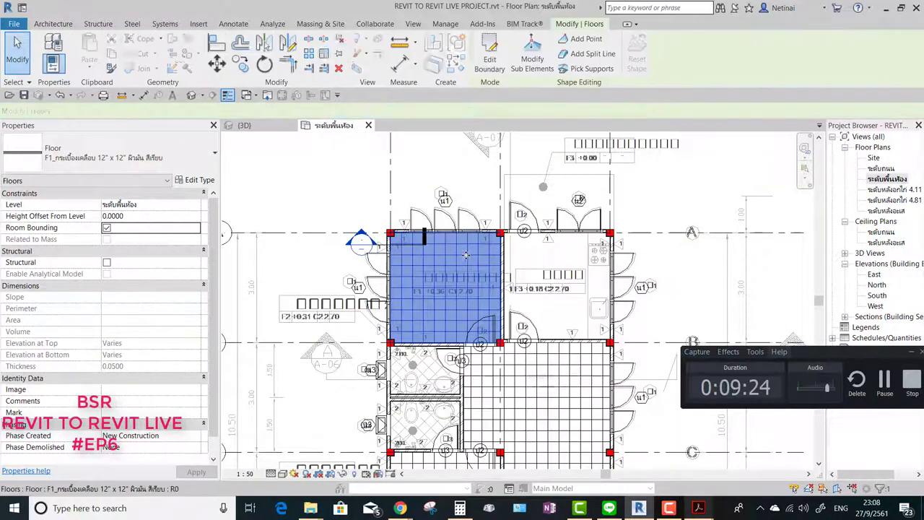
pyautogui.scroll(1, 466, 254)
pyautogui.scroll(2, 491, 259)
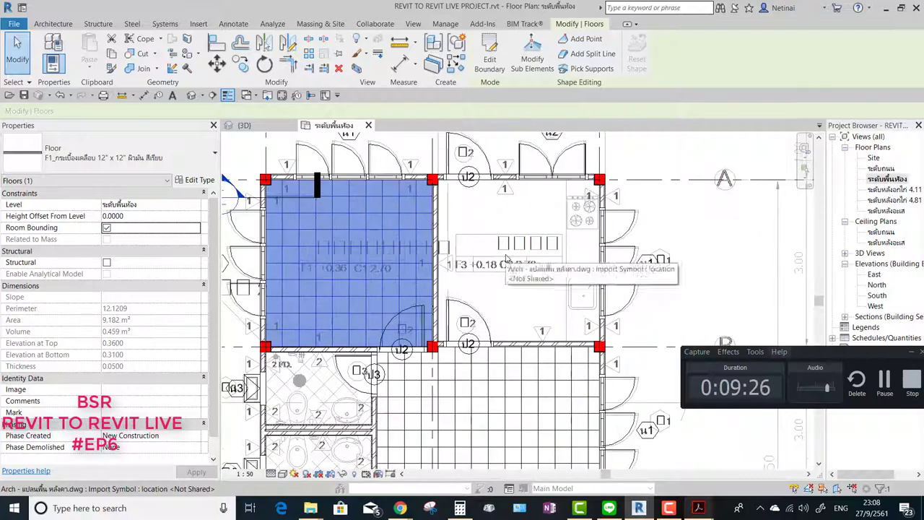
pyautogui.moveTo(506, 197); pyautogui.dragTo(516, 296, button='middle')
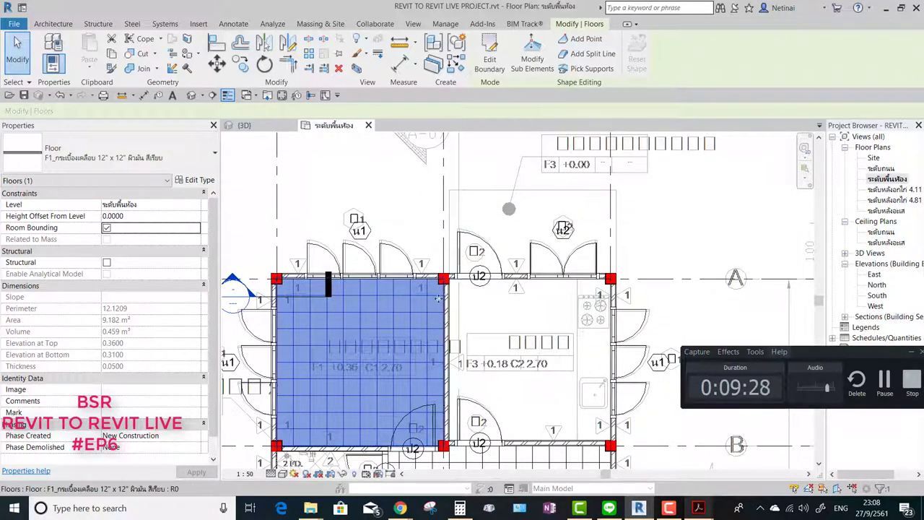
pyautogui.scroll(3, 443, 293)
pyautogui.scroll(1, 456, 256)
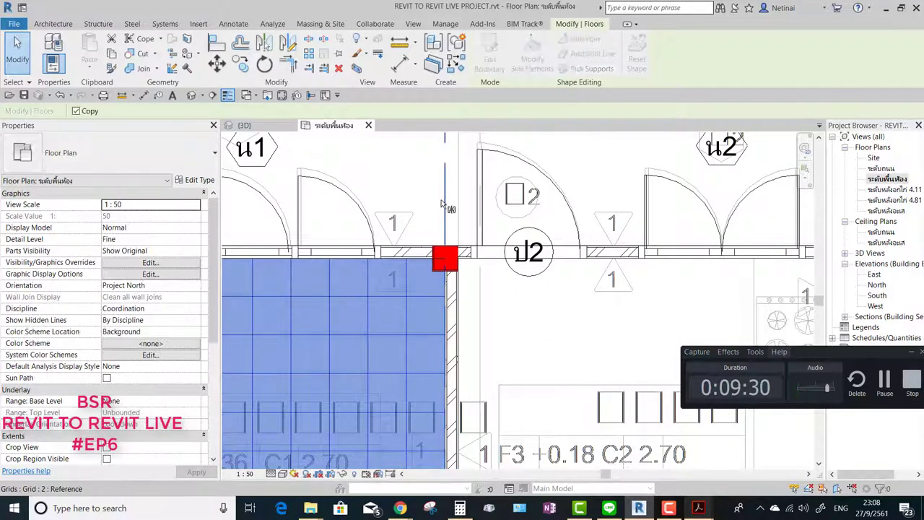
# Step: Copy the tile floor into the F3 +0.18 room and open its boundary for editing
pyautogui.hotkey('ctrl', 'z')
pyautogui.scroll(-2, 505, 216)
pyautogui.moveTo(568, 258); pyautogui.dragTo(469, 180, button='middle')
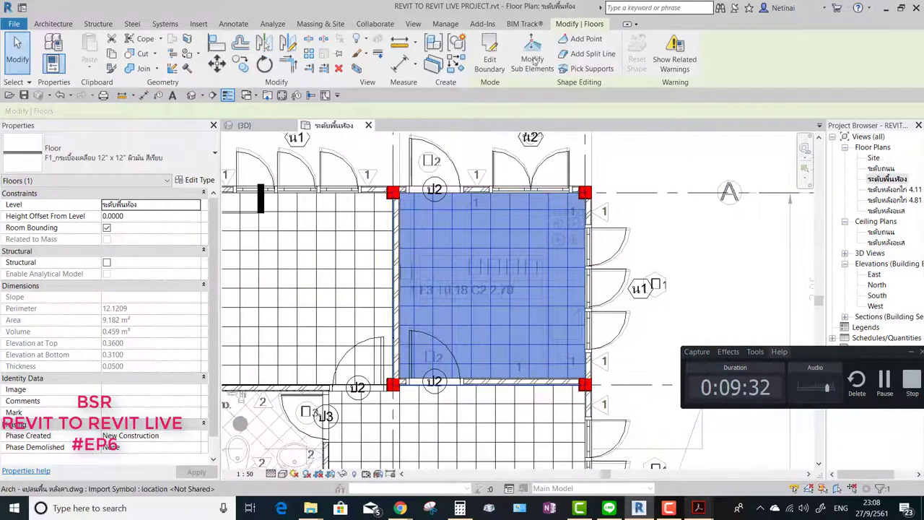
pyautogui.click(491, 54)
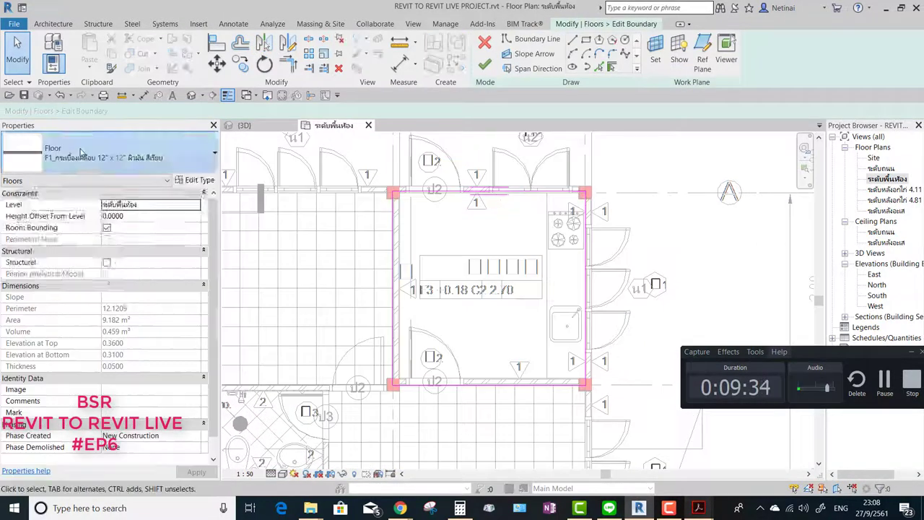
# Step: Switch the right-hand room's floor to the F3 concrete floor type
pyautogui.click(94, 153)
pyautogui.click(55, 352)
pyautogui.scroll(2, 391, 230)
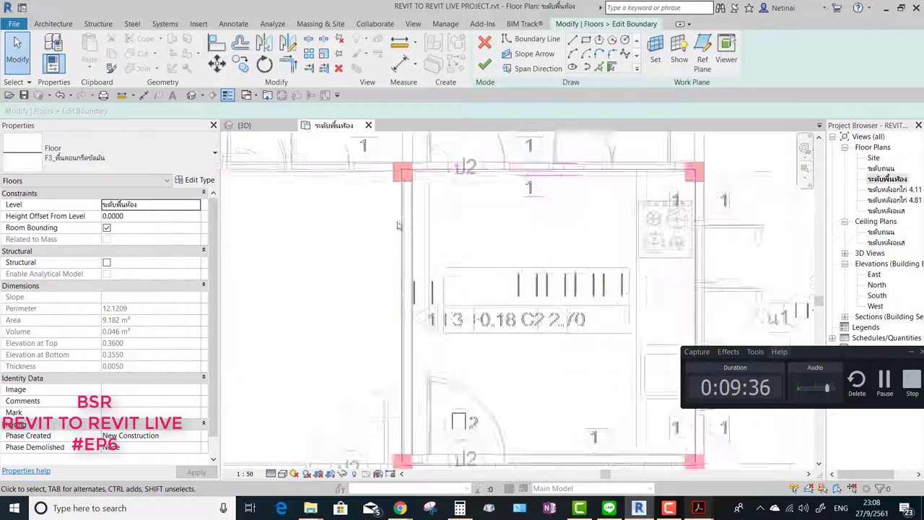
pyautogui.scroll(2, 392, 231)
pyautogui.scroll(2, 392, 234)
# Step: Shorten the floor's left boundary line so it ends at the column
pyautogui.click(397, 241)
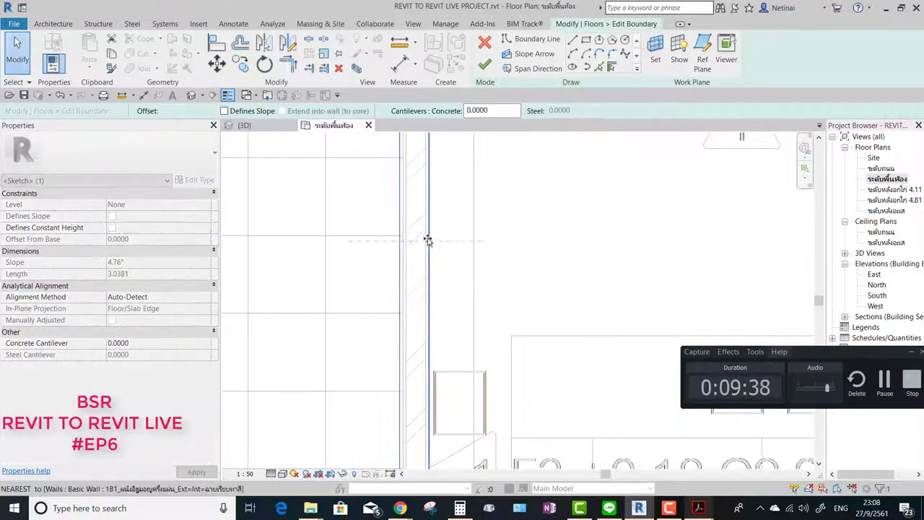
pyautogui.scroll(2, 408, 284)
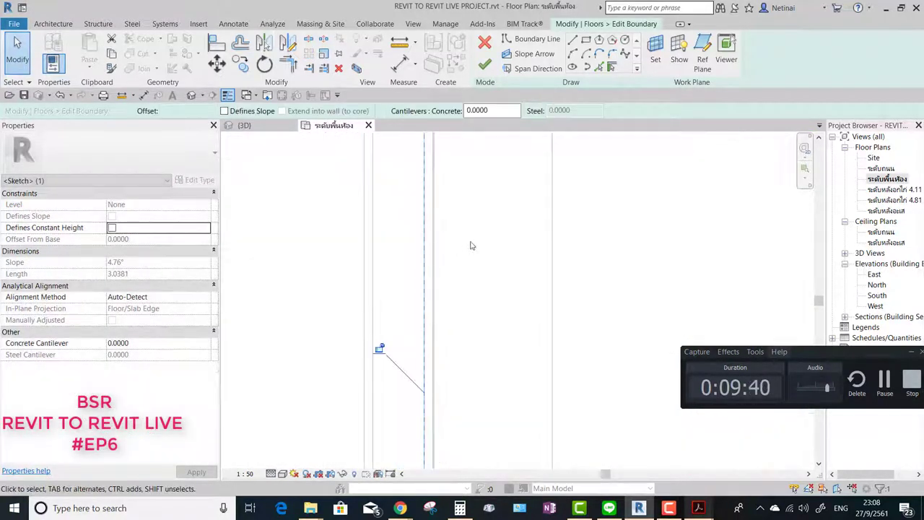
pyautogui.click(439, 250)
pyautogui.click(501, 215)
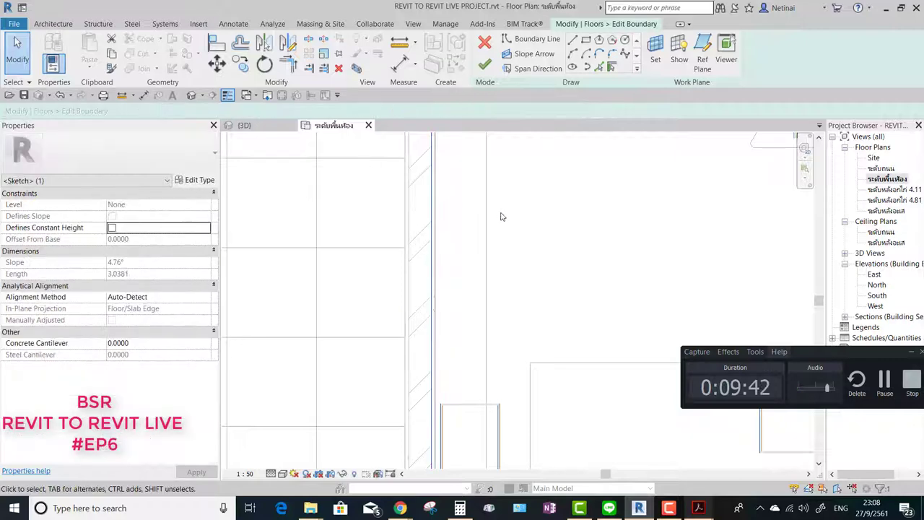
pyautogui.scroll(-3, 450, 245)
pyautogui.scroll(5, 441, 249)
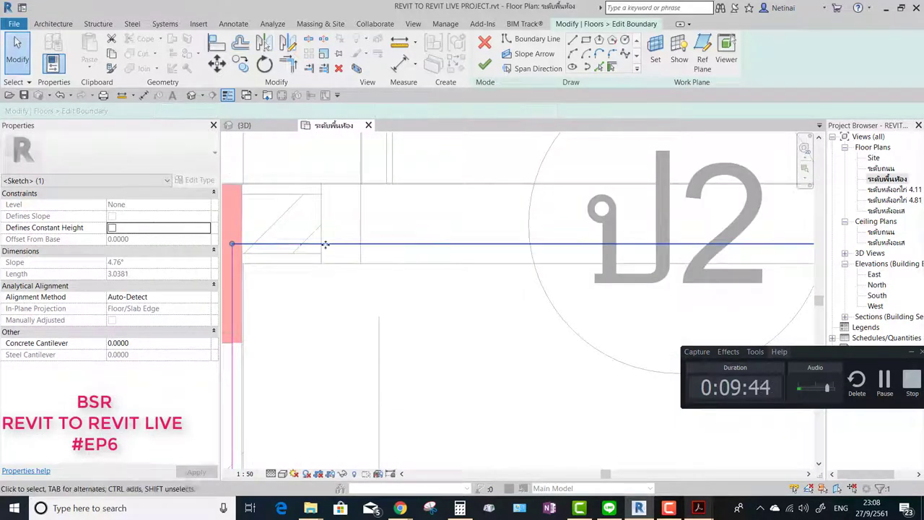
pyautogui.click(324, 243)
pyautogui.click(300, 276)
pyautogui.scroll(-3, 347, 217)
pyautogui.scroll(-2, 433, 239)
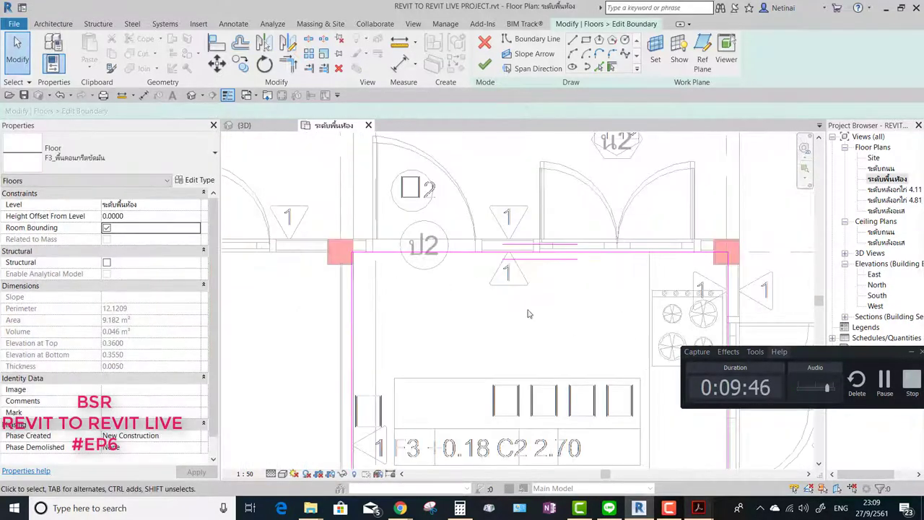
pyautogui.scroll(3, 534, 251)
pyautogui.scroll(2, 545, 224)
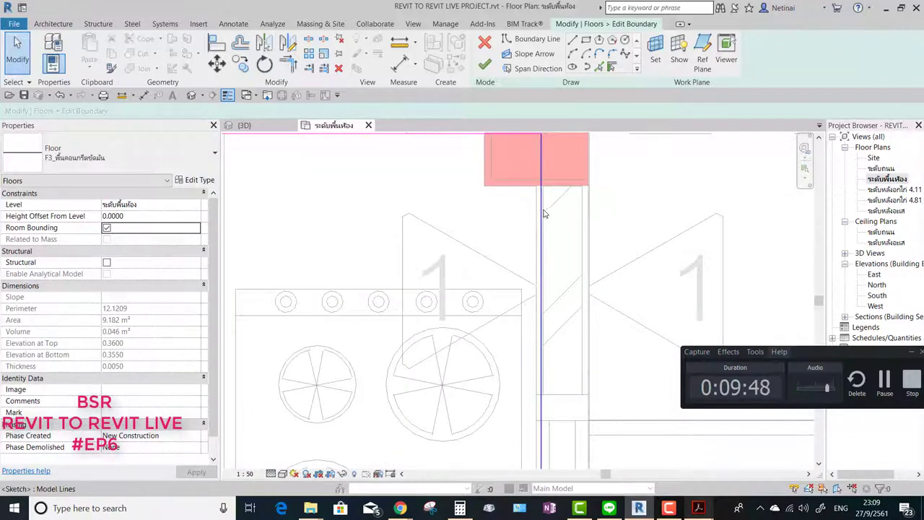
pyautogui.scroll(2, 545, 214)
# Step: Check the boundary lines at the corner and bottom columns, then finish the 8.522 m² F3 floor
pyautogui.click(542, 209)
pyautogui.scroll(-2, 548, 209)
pyautogui.click(443, 244)
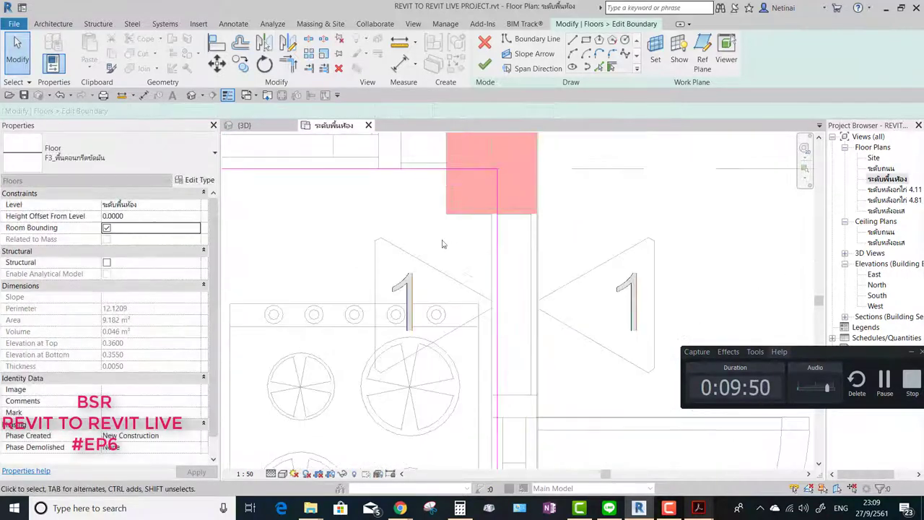
pyautogui.scroll(-2, 443, 244)
pyautogui.scroll(-2, 461, 303)
pyautogui.scroll(3, 489, 345)
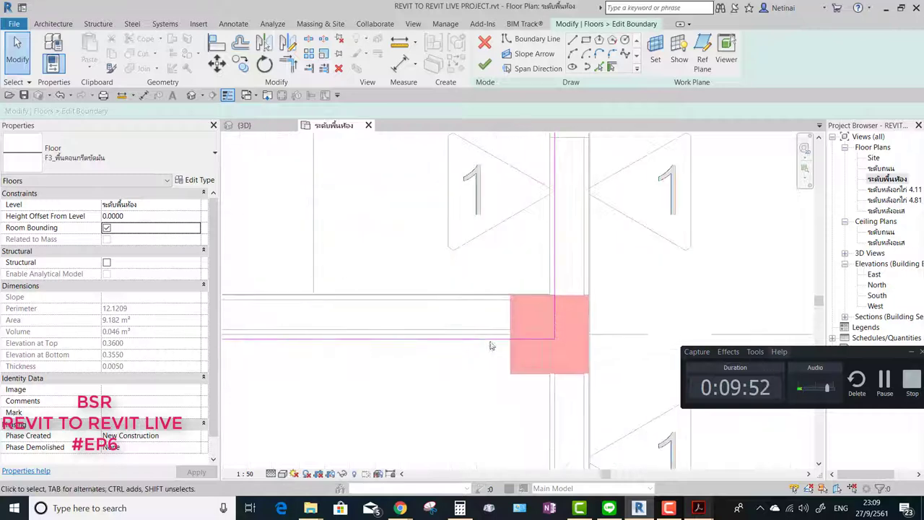
pyautogui.click(494, 337)
pyautogui.press('Escape')
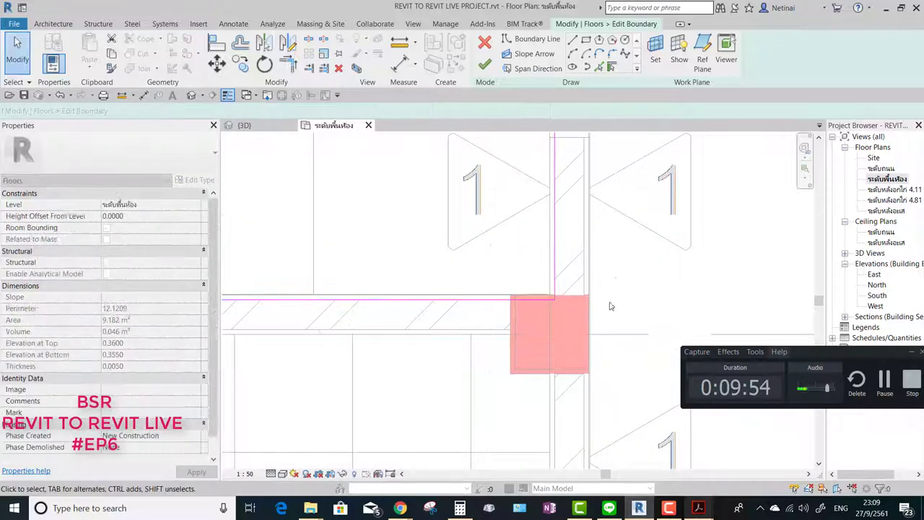
pyautogui.scroll(-3, 470, 243)
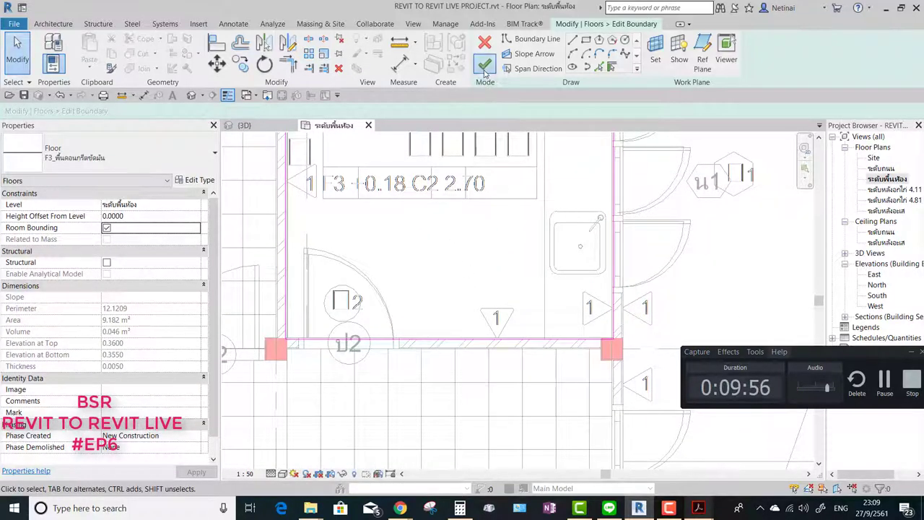
pyautogui.click(485, 65)
# Step: Place the 0.36 spot elevation on the F3 concrete floor, then select the floor
pyautogui.scroll(-2, 548, 260)
pyautogui.scroll(-1, 546, 261)
pyautogui.press('Escape')
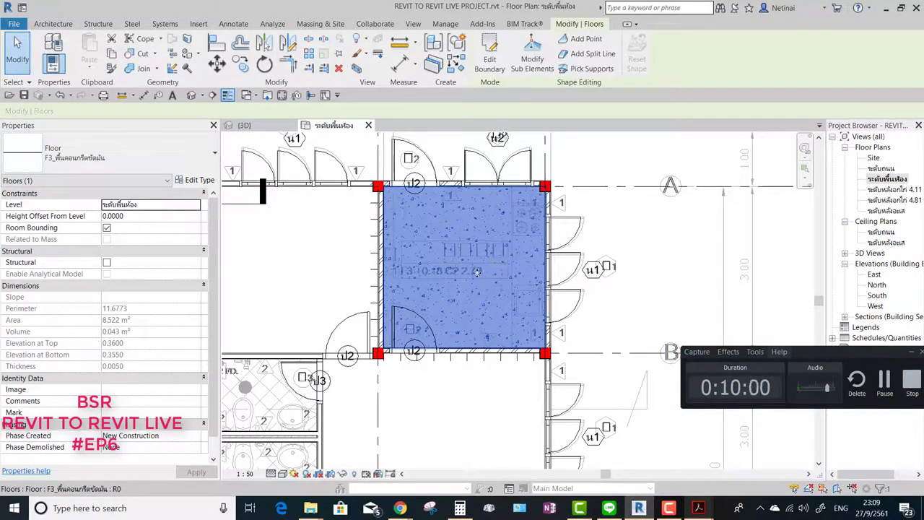
pyautogui.scroll(2, 477, 271)
pyautogui.press('Escape')
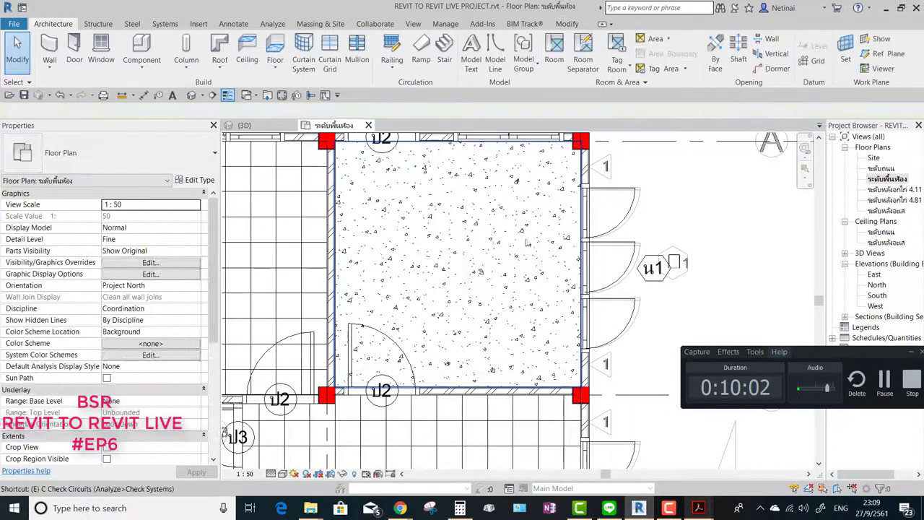
pyautogui.press('l')
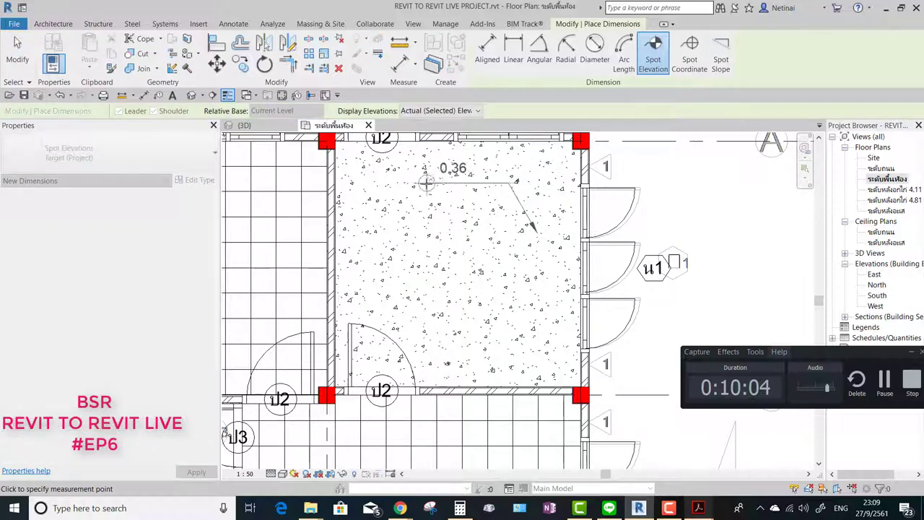
pyautogui.press('Escape')
pyautogui.click(425, 184)
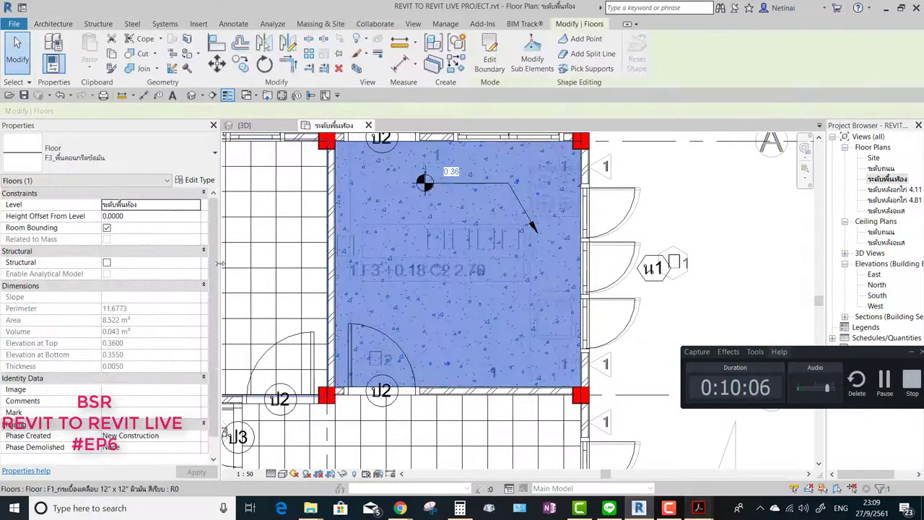
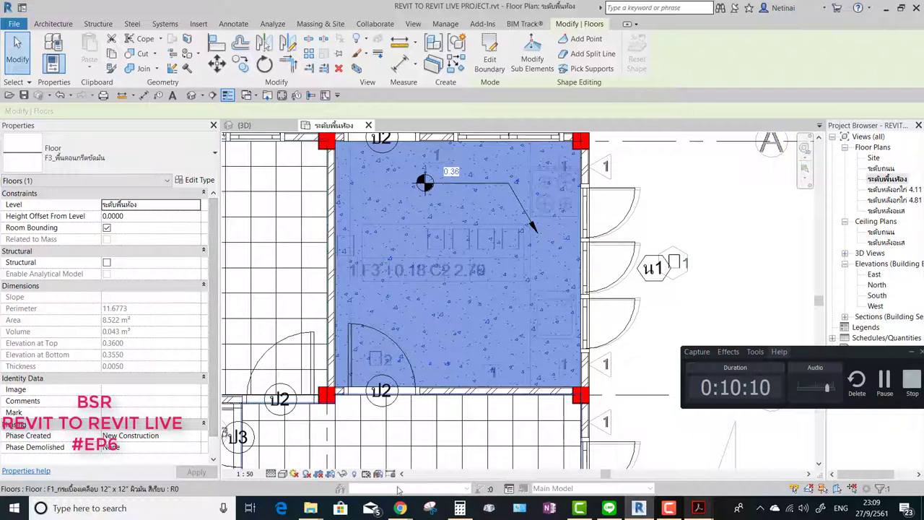
# Step: Work out 0.36 − 0.18 and set the F3 floor's Height Offset From Level to -0.18
pyautogui.moveTo(459, 507)
pyautogui.click(468, 483)
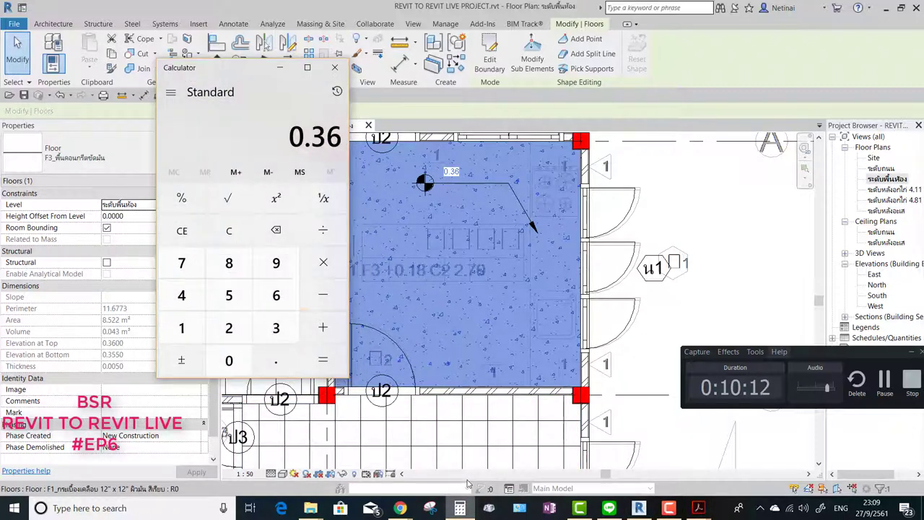
pyautogui.write('-0.18')
pyautogui.click(644, 293)
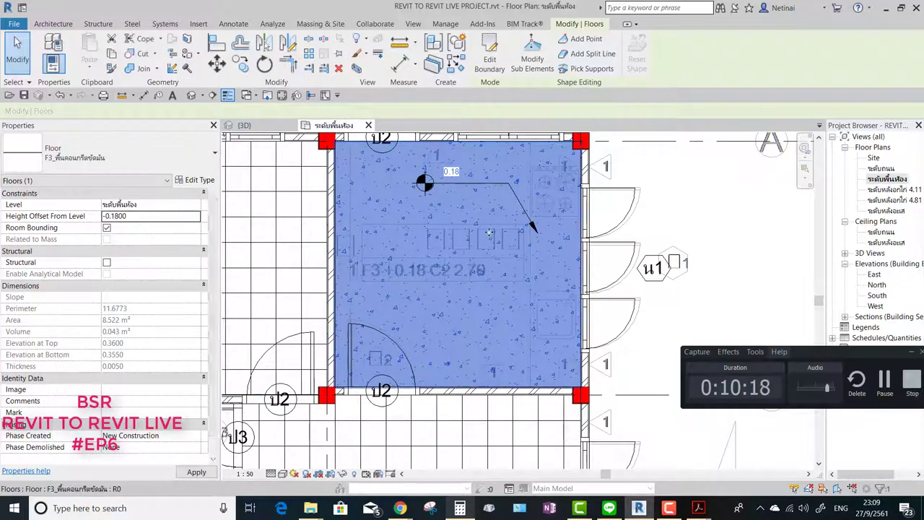
pyautogui.click(719, 215)
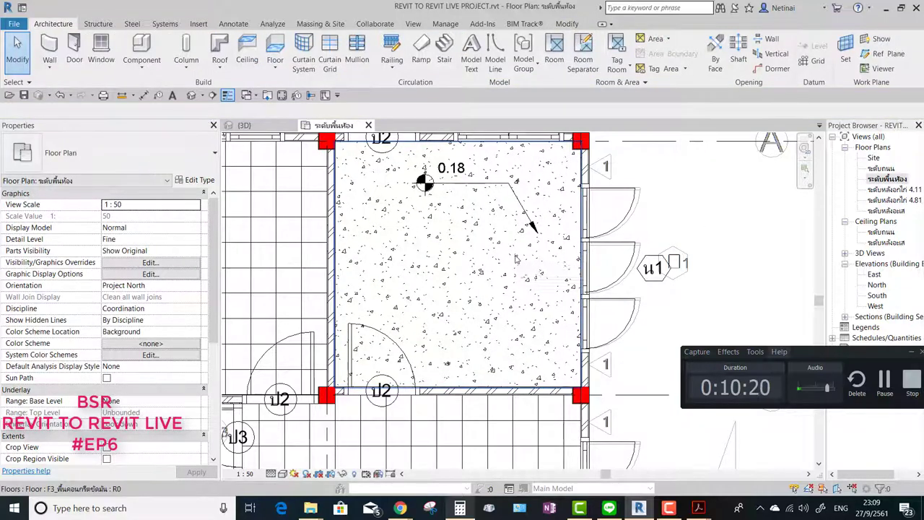
# Step: Inspect the concrete floor and the floor in the room below, then clear the selection
pyautogui.click(505, 278)
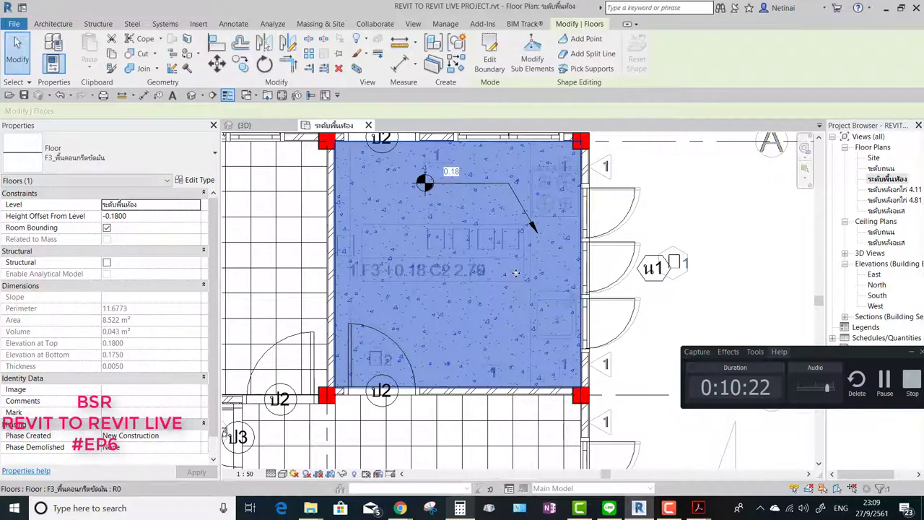
pyautogui.moveTo(525, 262)
pyautogui.mouseDown(button='middle')
pyautogui.moveTo(507, 330)
pyautogui.moveTo(491, 277)
pyautogui.mouseUp(button='middle')
pyautogui.scroll(-2, 507, 329)
pyautogui.click(507, 330)
pyautogui.click(507, 330)
pyautogui.scroll(2, 491, 277)
pyautogui.press('Escape')
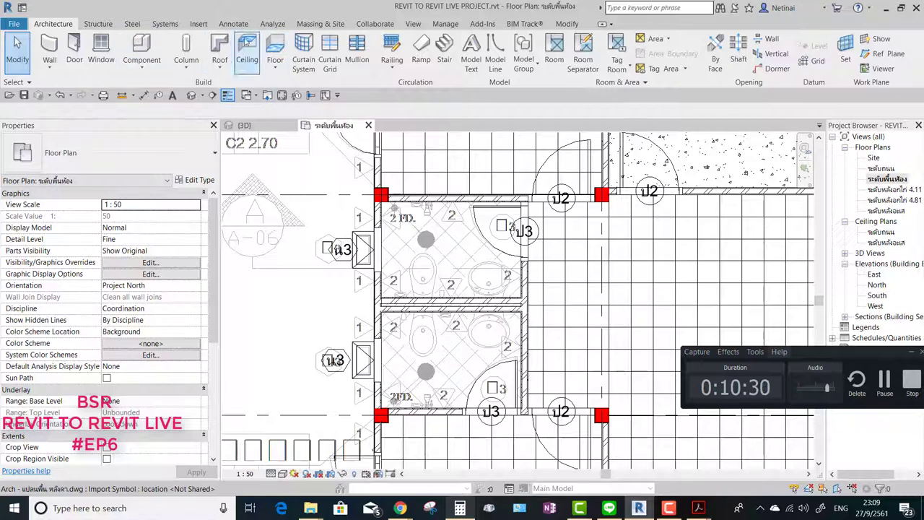
# Step: Start a new floor and sketch a rectangular boundary around the two toilet rooms
pyautogui.click(283, 46)
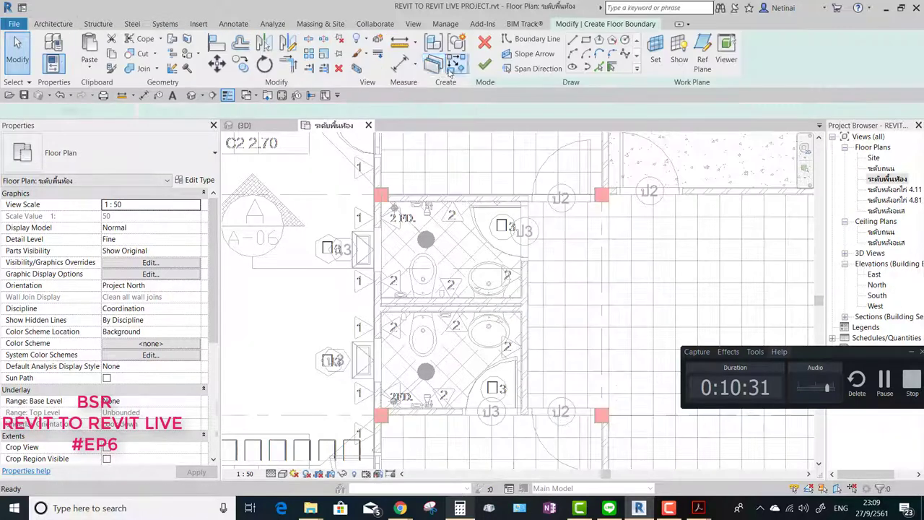
pyautogui.click(585, 42)
pyautogui.scroll(1, 370, 382)
pyautogui.scroll(2, 361, 380)
pyautogui.scroll(2, 328, 379)
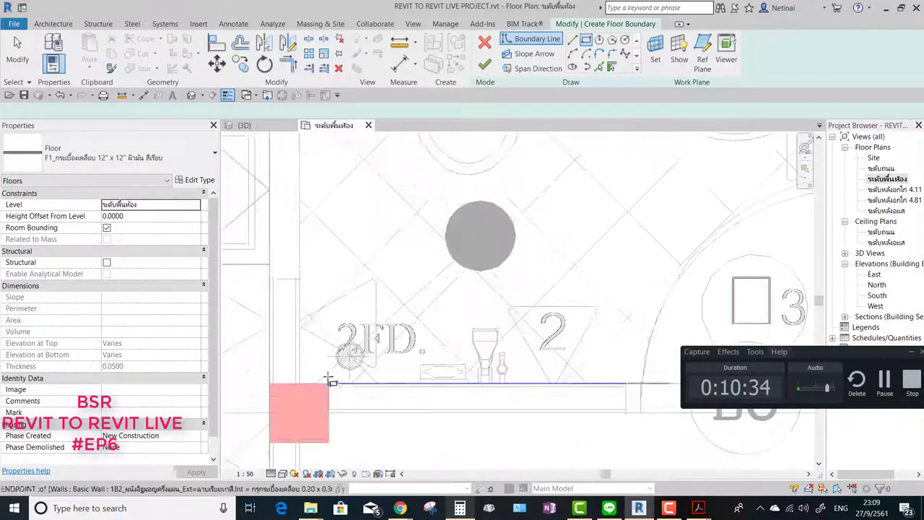
pyautogui.scroll(1, 296, 381)
pyautogui.scroll(-3, 299, 390)
pyautogui.scroll(-2, 415, 355)
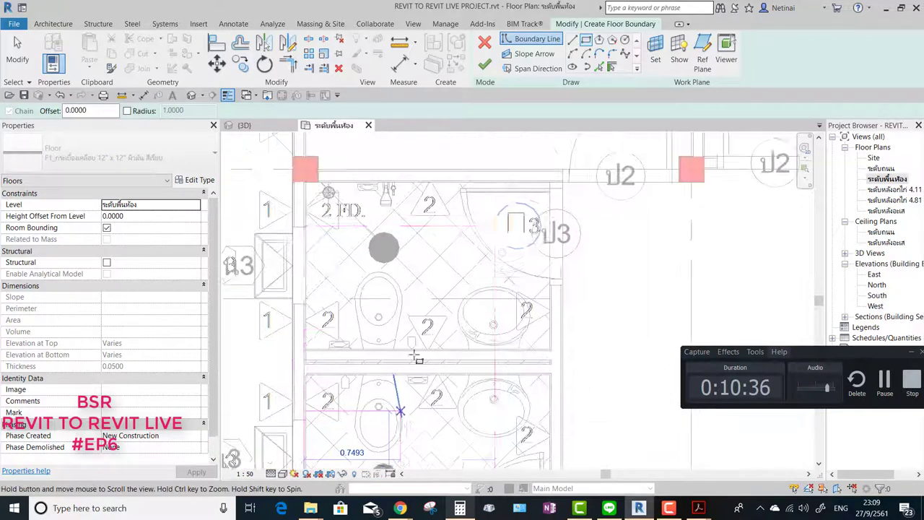
pyautogui.scroll(2, 549, 238)
pyautogui.scroll(3, 587, 155)
pyautogui.scroll(2, 579, 207)
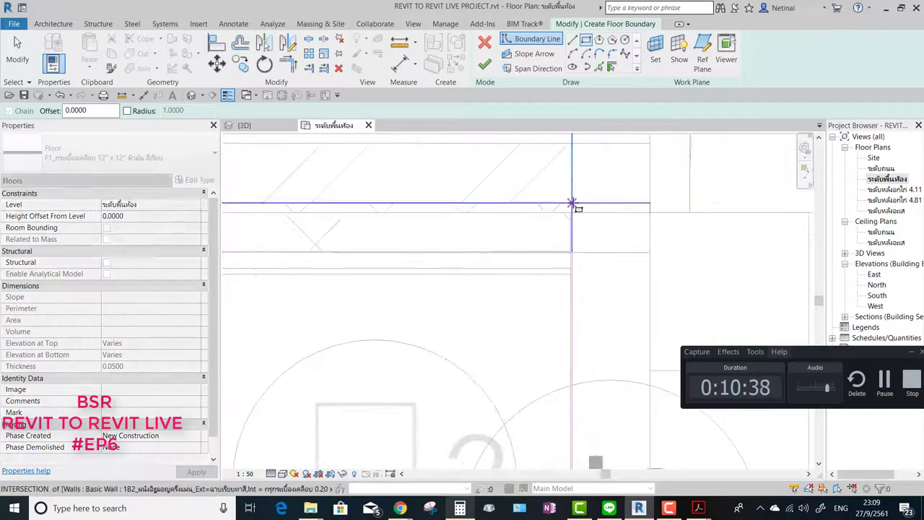
pyautogui.press('Escape')
pyautogui.scroll(-3, 505, 253)
pyautogui.press('Escape')
pyautogui.scroll(2, 408, 248)
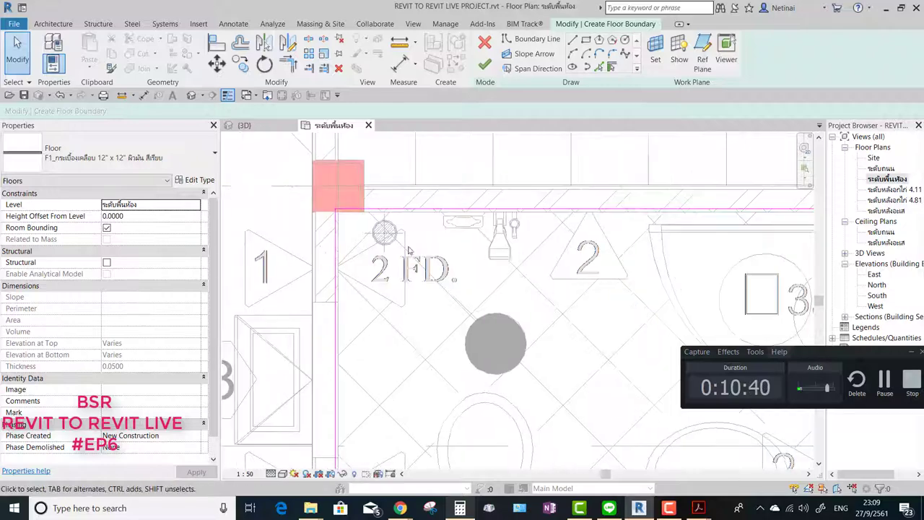
pyautogui.scroll(1, 408, 249)
pyautogui.scroll(1, 433, 238)
pyautogui.scroll(-3, 491, 216)
pyautogui.scroll(-2, 519, 201)
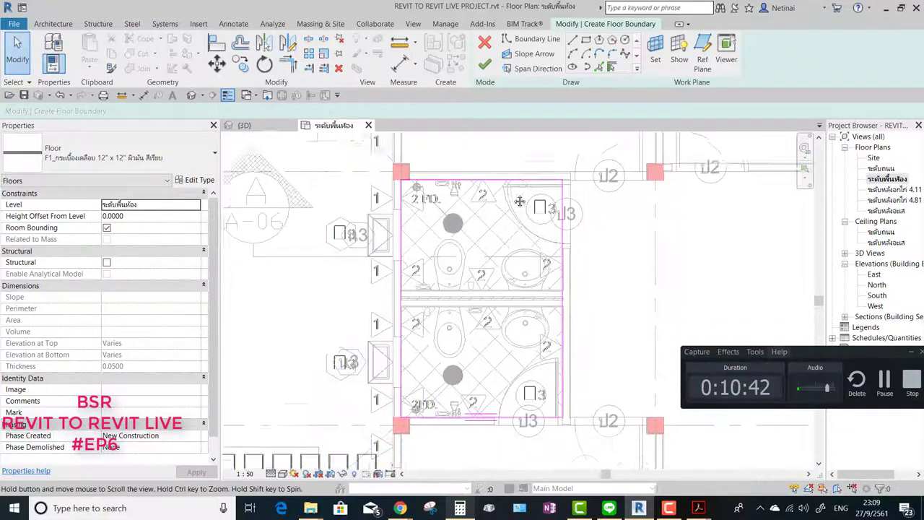
pyautogui.scroll(2, 519, 201)
pyautogui.scroll(3, 555, 274)
# Step: Check the boundary lines and finish the F1 12" x 12" tile floor of 5.425 m²
pyautogui.click(562, 293)
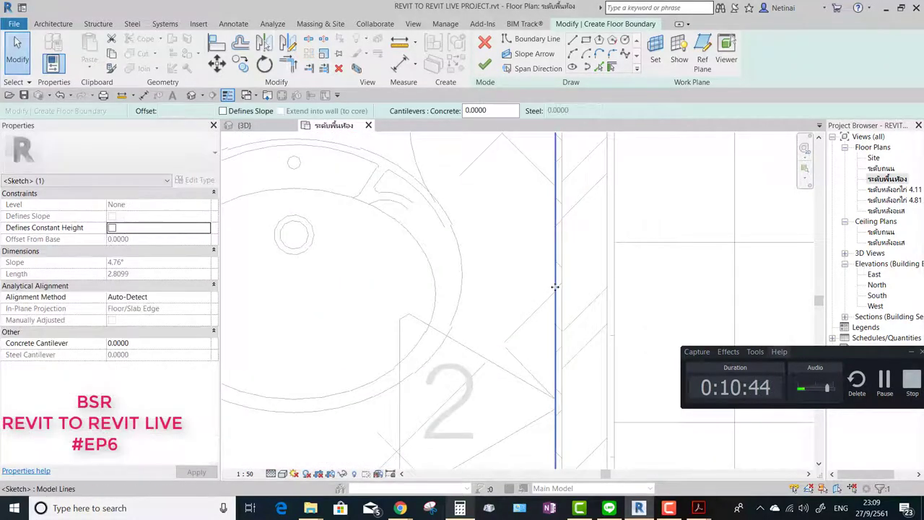
pyautogui.press('Escape')
pyautogui.scroll(-3, 560, 266)
pyautogui.scroll(-2, 559, 266)
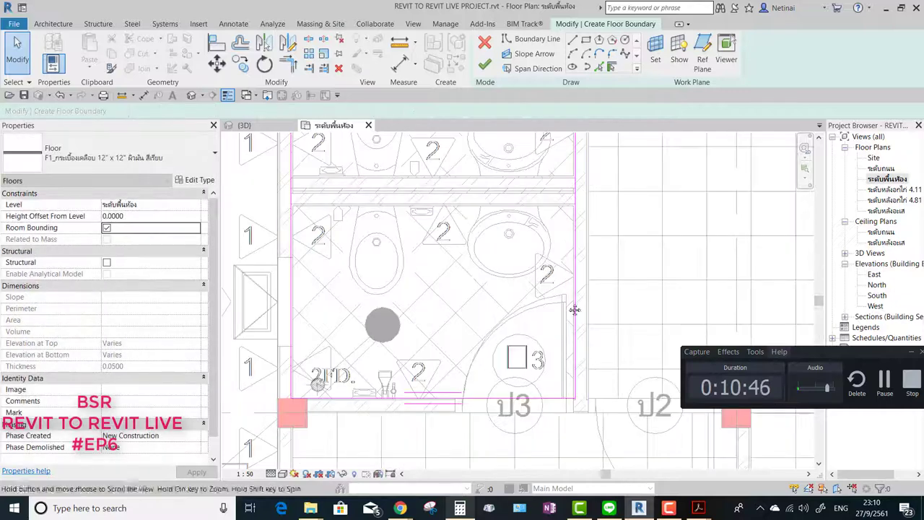
pyautogui.scroll(3, 498, 310)
pyautogui.scroll(2, 423, 291)
pyautogui.click(459, 296)
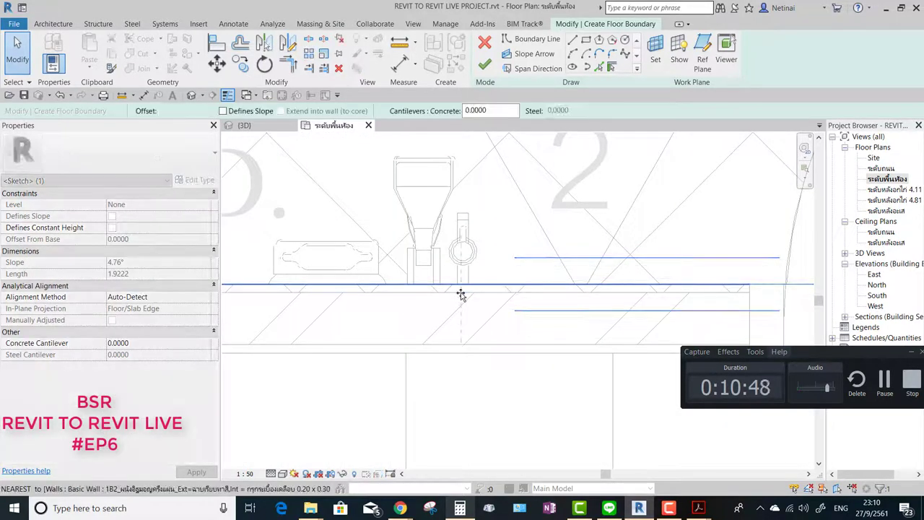
pyautogui.press('Escape')
pyautogui.scroll(-3, 460, 299)
pyautogui.scroll(-2, 454, 292)
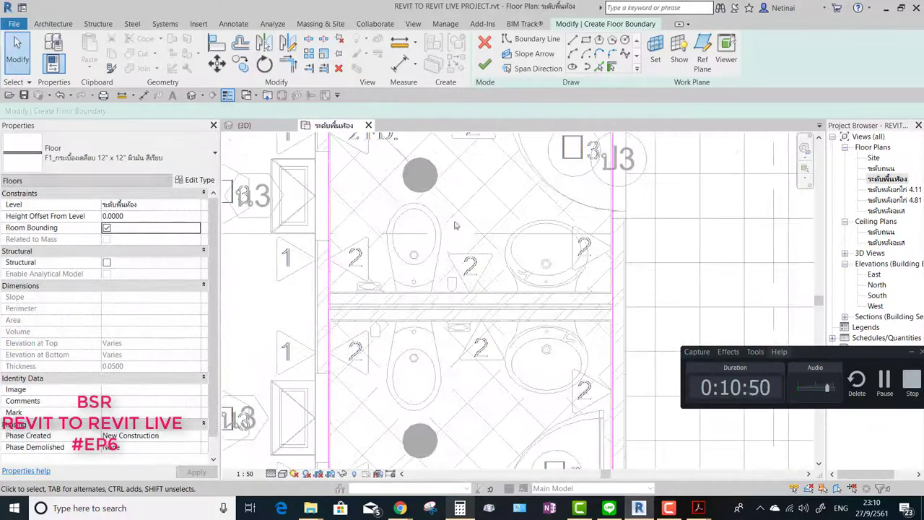
pyautogui.scroll(1, 447, 288)
pyautogui.scroll(2, 447, 290)
pyautogui.scroll(2, 433, 278)
pyautogui.scroll(-5, 430, 274)
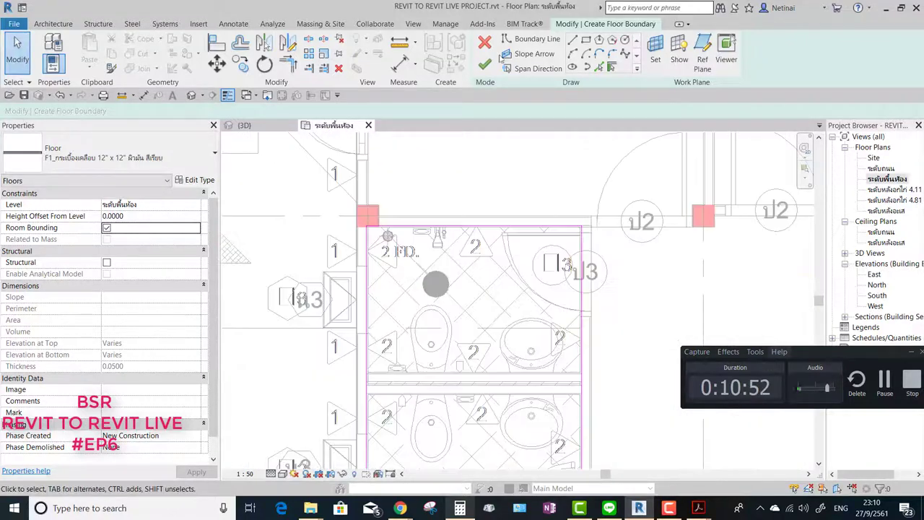
pyautogui.click(484, 66)
pyautogui.scroll(-2, 456, 254)
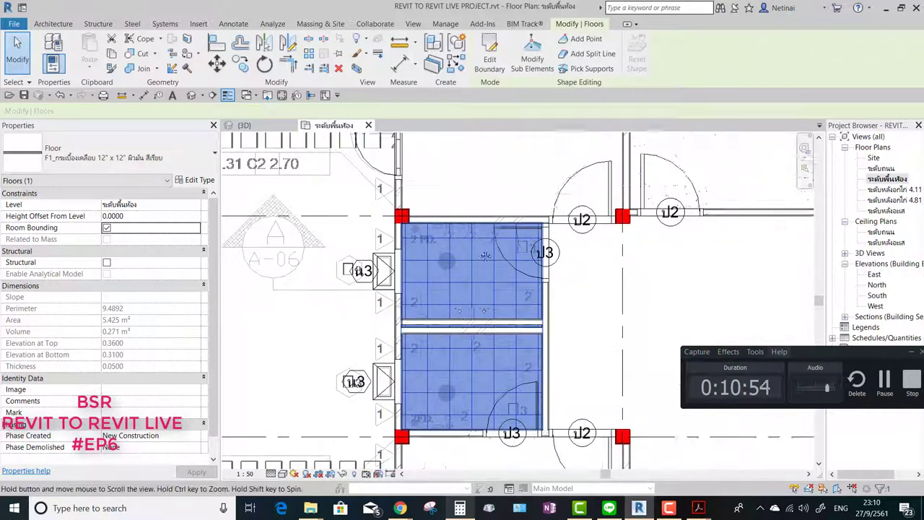
# Step: Change the toilet floor to the F2 8" x 8" tile type
pyautogui.click(108, 153)
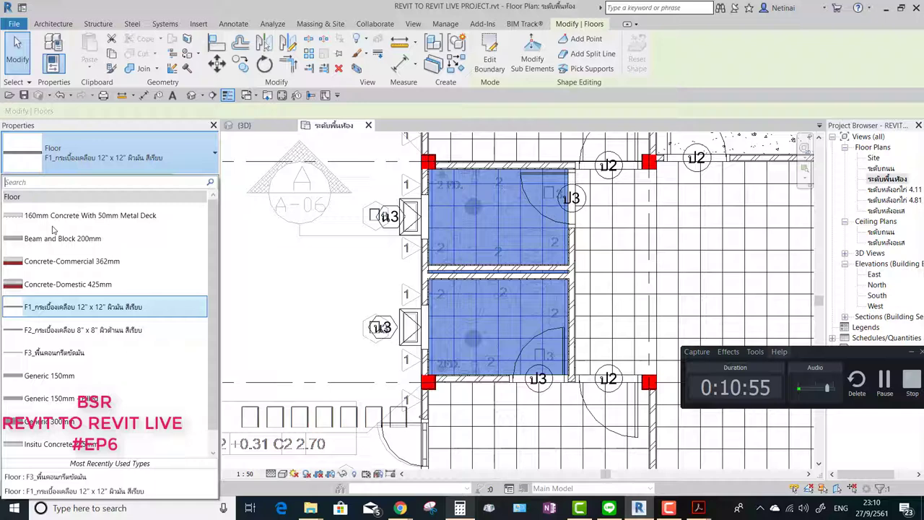
pyautogui.click(80, 325)
pyautogui.click(386, 309)
pyautogui.scroll(2, 401, 316)
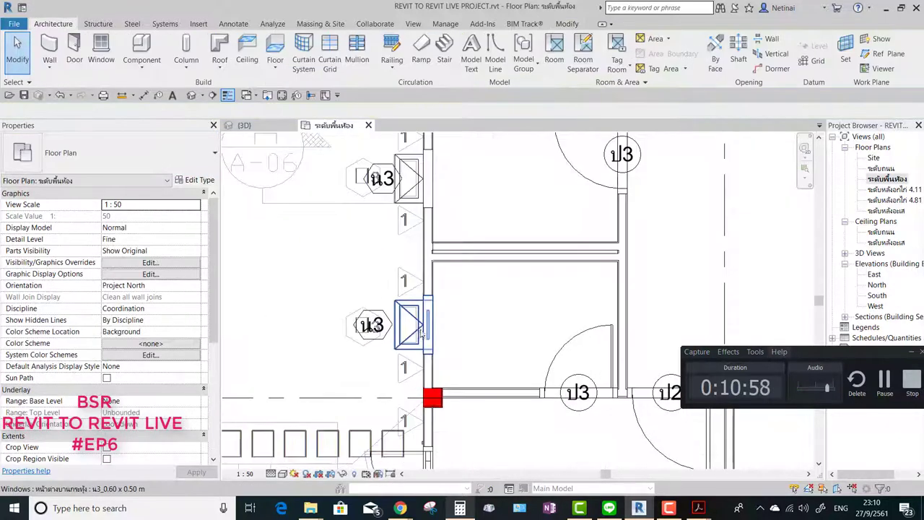
# Step: Place a spot elevation beside the toilet floor
pyautogui.press('l')
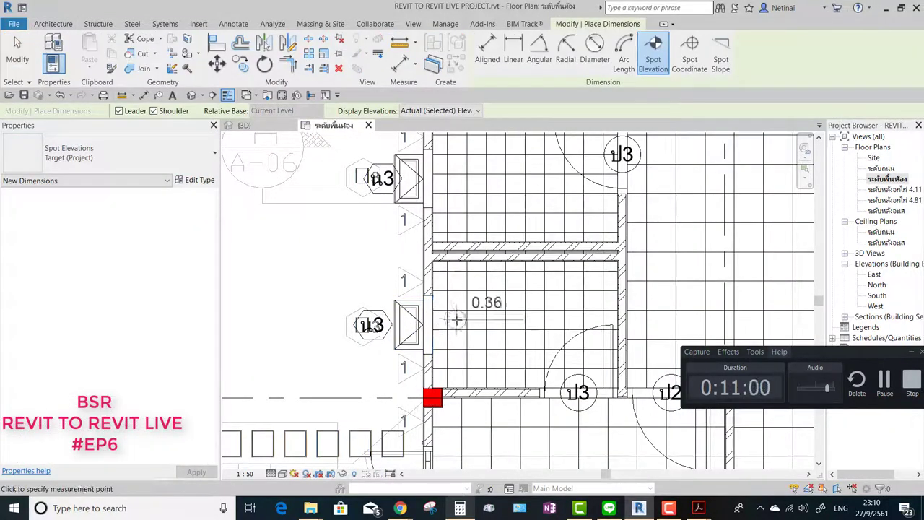
pyautogui.press('Escape')
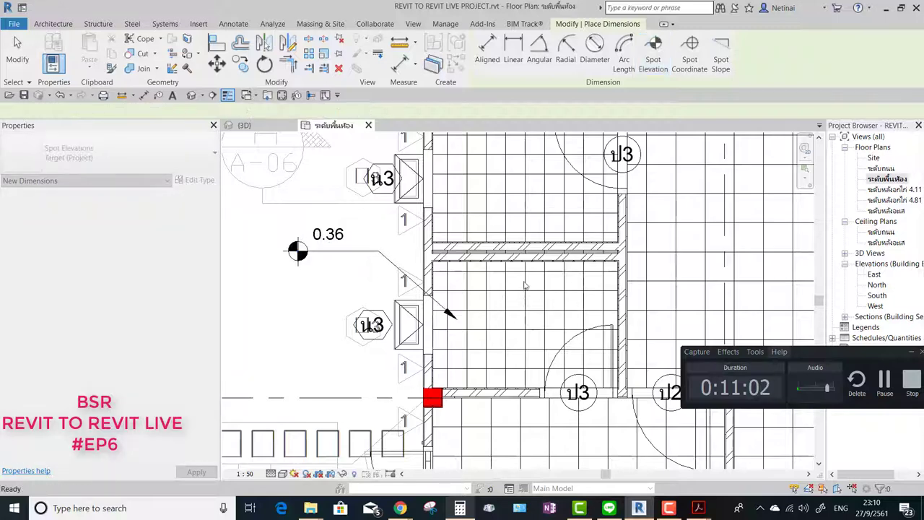
pyautogui.press('Escape')
# Step: Lower the toilet floor with a Height Offset From Level of -0.05
pyautogui.click(438, 301)
pyautogui.moveTo(438, 301); pyautogui.dragTo(567, 267, button='middle')
pyautogui.scroll(-3, 567, 265)
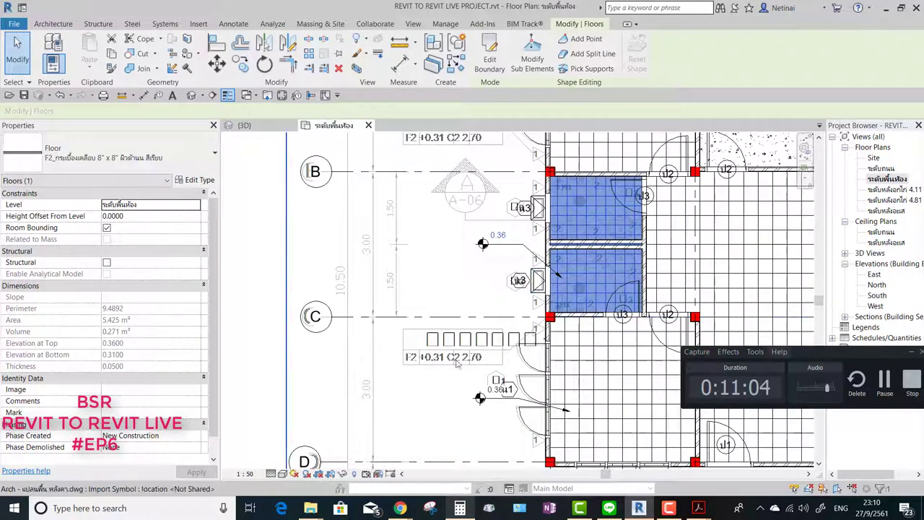
pyautogui.scroll(1, 547, 257)
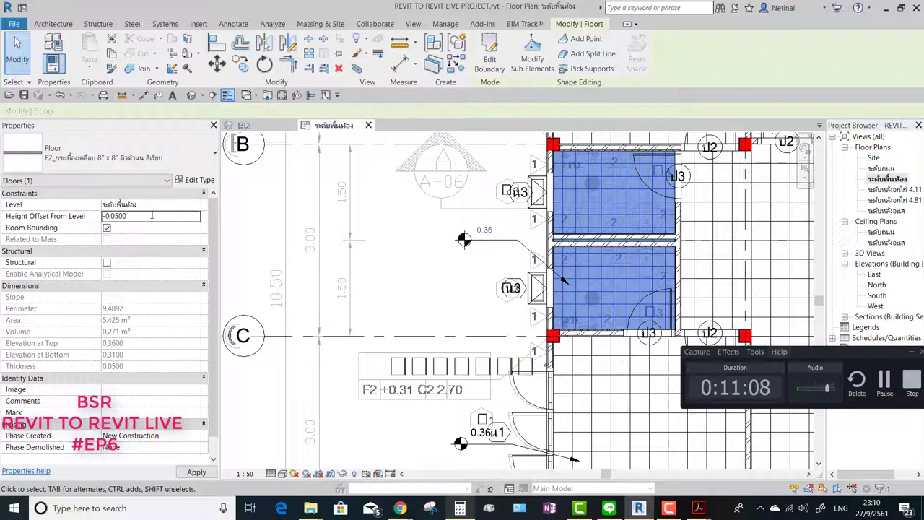
pyautogui.press('Escape')
# Step: Inspect the middle room's floor and another floor's properties, then clear the selection
pyautogui.moveTo(417, 298); pyautogui.dragTo(296, 298, button='middle')
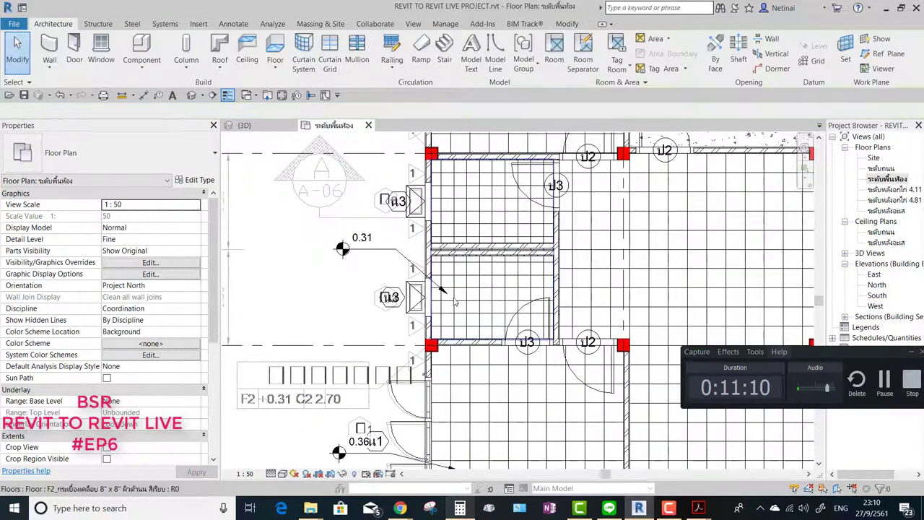
pyautogui.scroll(-1, 478, 340)
pyautogui.click(516, 376)
pyautogui.moveTo(516, 377); pyautogui.dragTo(490, 303, button='middle')
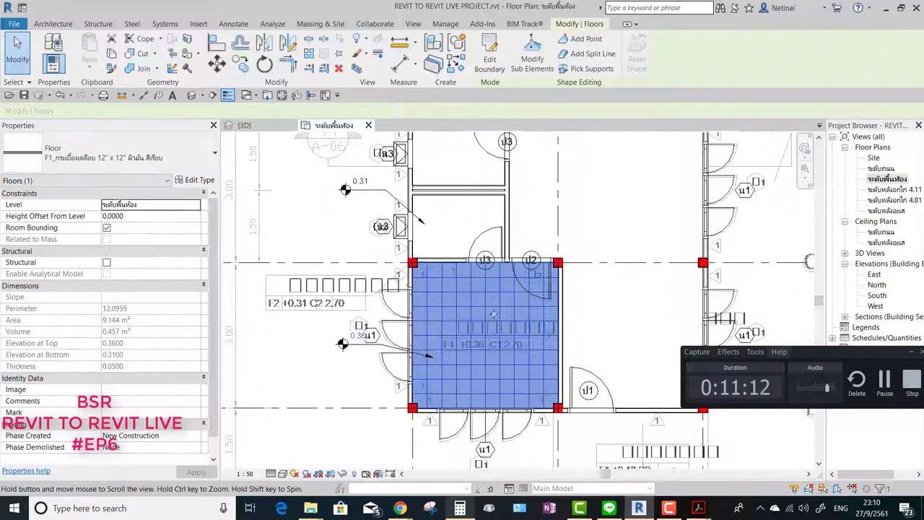
pyautogui.moveTo(502, 343); pyautogui.dragTo(498, 333, button='middle')
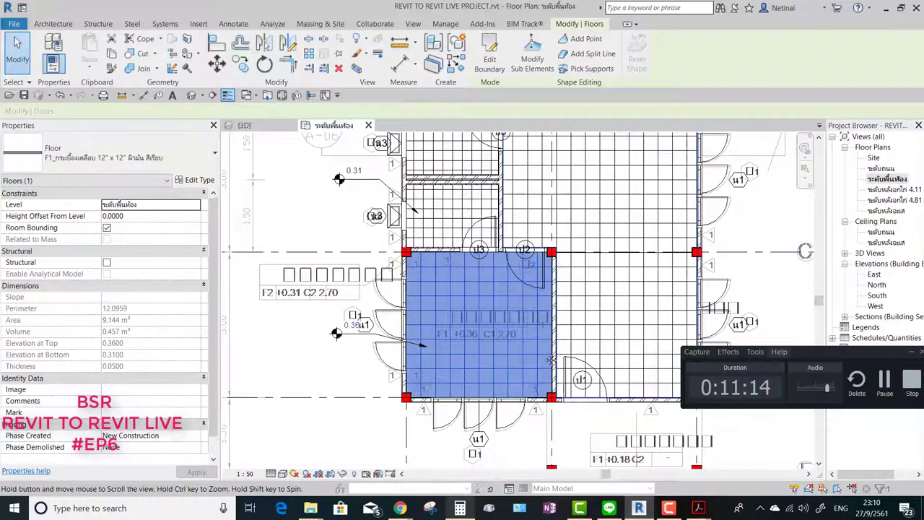
pyautogui.scroll(2, 550, 361)
pyautogui.click(470, 330)
pyautogui.scroll(-3, 470, 330)
pyautogui.press('Escape')
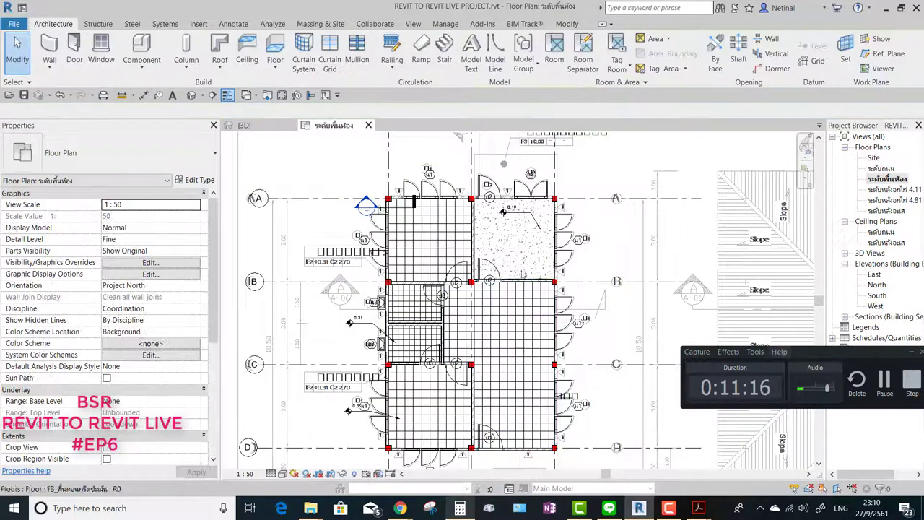
# Step: Check the lowered toilet floor in the default 3D view, then reopen the ระดับพื้นห้อง plan
pyautogui.click(192, 96)
pyautogui.moveTo(556, 318)
pyautogui.keyDown('shift'); pyautogui.mouseDown(button='middle')
pyautogui.moveTo(617, 349)
pyautogui.moveTo(529, 410)
pyautogui.moveTo(550, 346)
pyautogui.moveTo(526, 243)
pyautogui.moveTo(492, 353)
pyautogui.moveTo(588, 377)
pyautogui.moveTo(495, 392)
pyautogui.moveTo(465, 329)
pyautogui.moveTo(462, 238)
pyautogui.moveTo(506, 324)
pyautogui.mouseUp(button='middle'); pyautogui.keyUp('shift')
pyautogui.scroll(2, 529, 409)
pyautogui.scroll(2, 529, 409)
pyautogui.click(526, 239)
pyautogui.click(462, 239)
pyautogui.scroll(2, 329, 254)
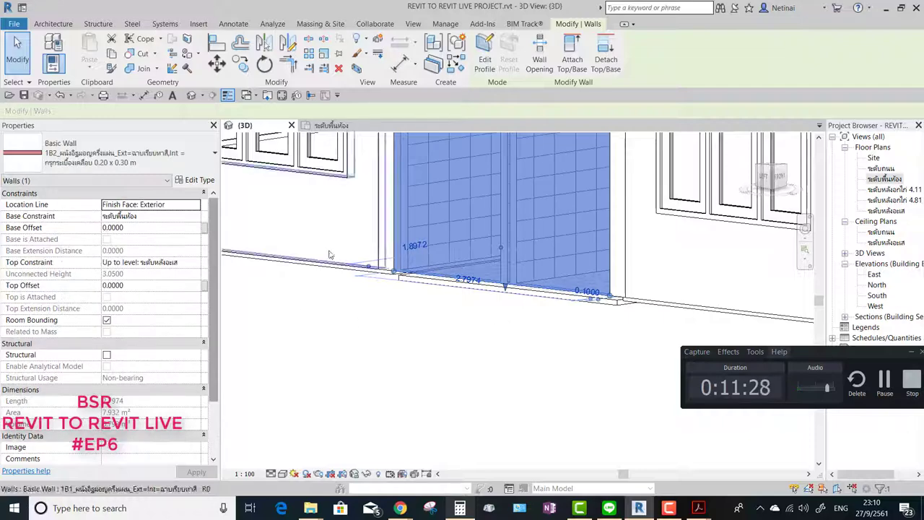
pyautogui.moveTo(329, 254)
pyautogui.keyDown('shift'); pyautogui.mouseDown(button='middle')
pyautogui.moveTo(411, 360)
pyautogui.moveTo(489, 363)
pyautogui.moveTo(406, 354)
pyautogui.moveTo(449, 383)
pyautogui.mouseUp(button='middle'); pyautogui.keyUp('shift')
pyautogui.click(449, 352)
pyautogui.scroll(-6, 449, 352)
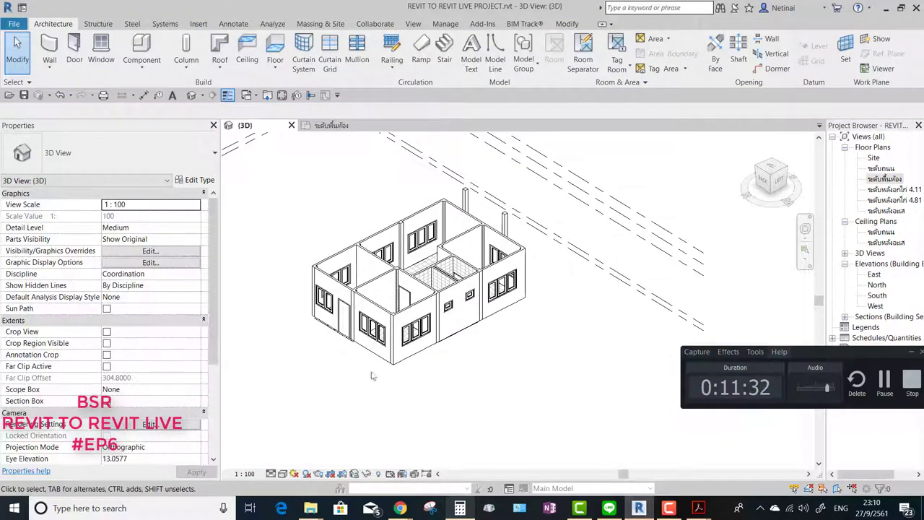
pyautogui.doubleClick(886, 179)
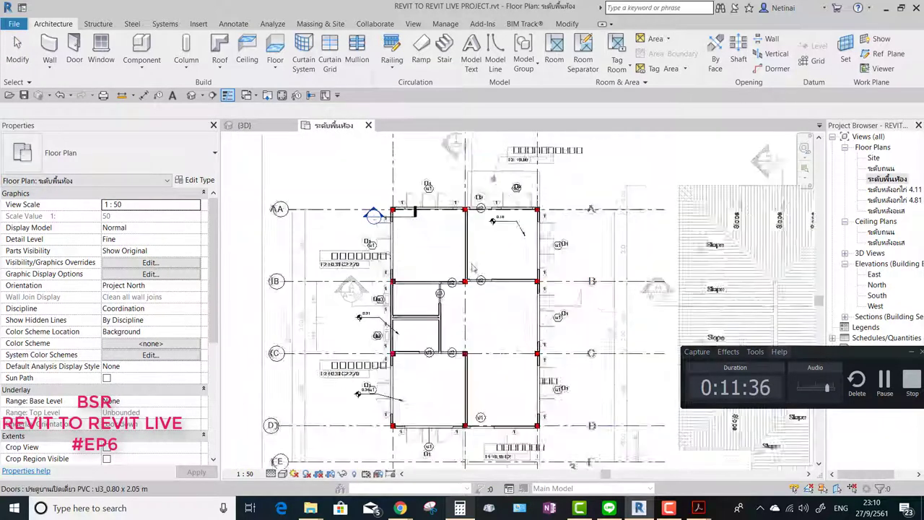
# Step: Copy the imported DWG and paste it aligned into the selected views
pyautogui.click(608, 284)
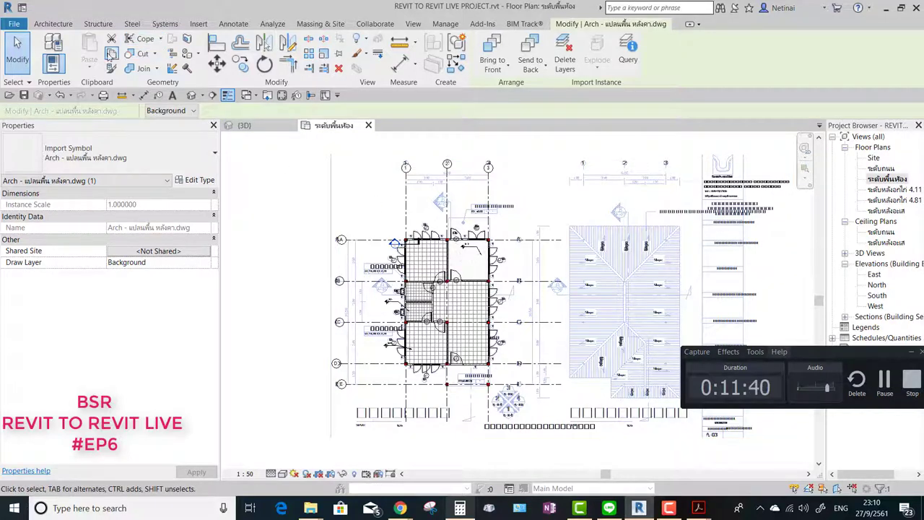
pyautogui.click(93, 67)
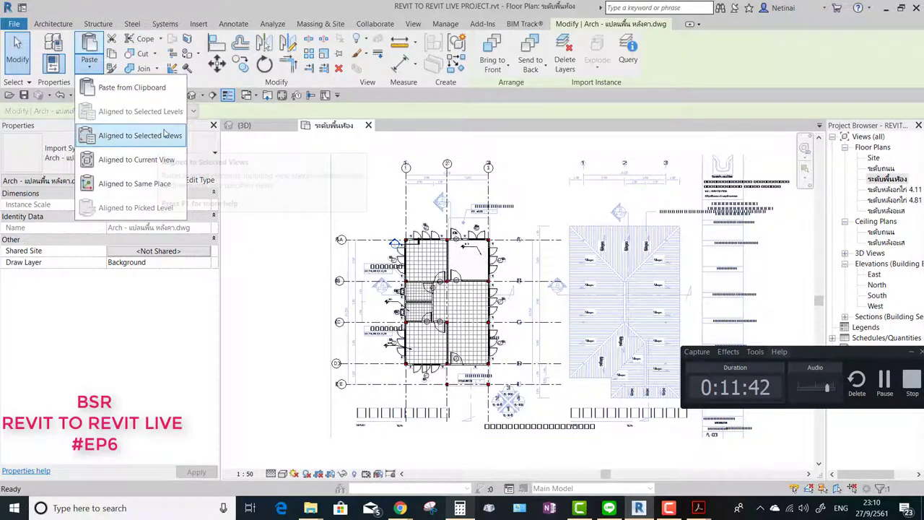
pyautogui.press('Return')
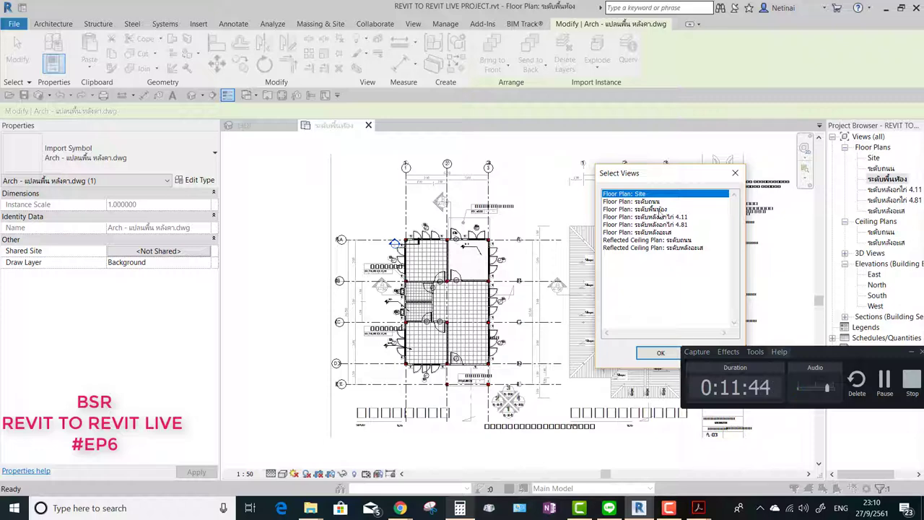
pyautogui.click(649, 355)
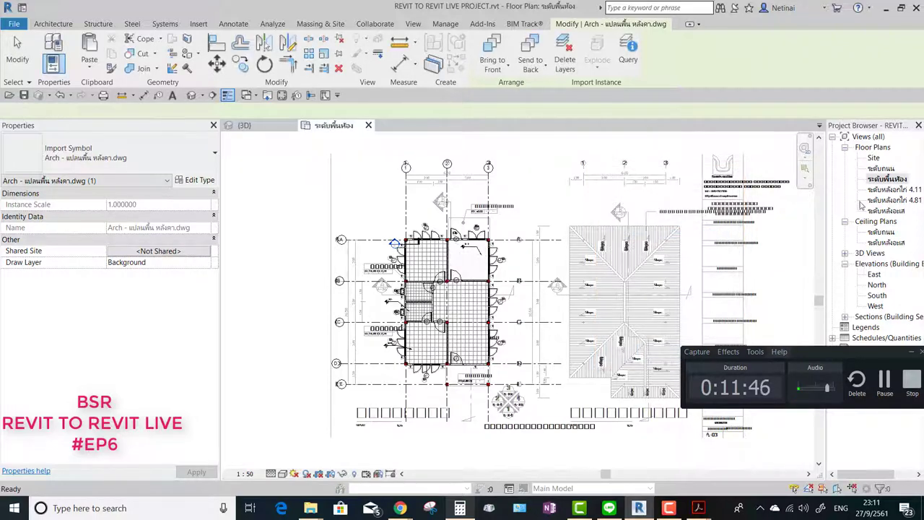
# Step: In ระดับหลังคาเส, move the pasted drawing so its roof plan aligns to grid 1
pyautogui.doubleClick(886, 210)
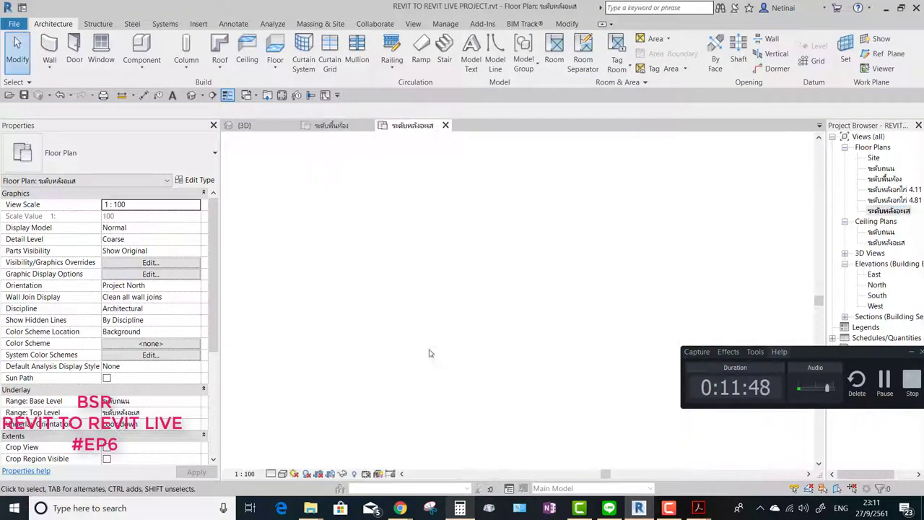
pyautogui.scroll(2, 548, 270)
pyautogui.scroll(2, 549, 270)
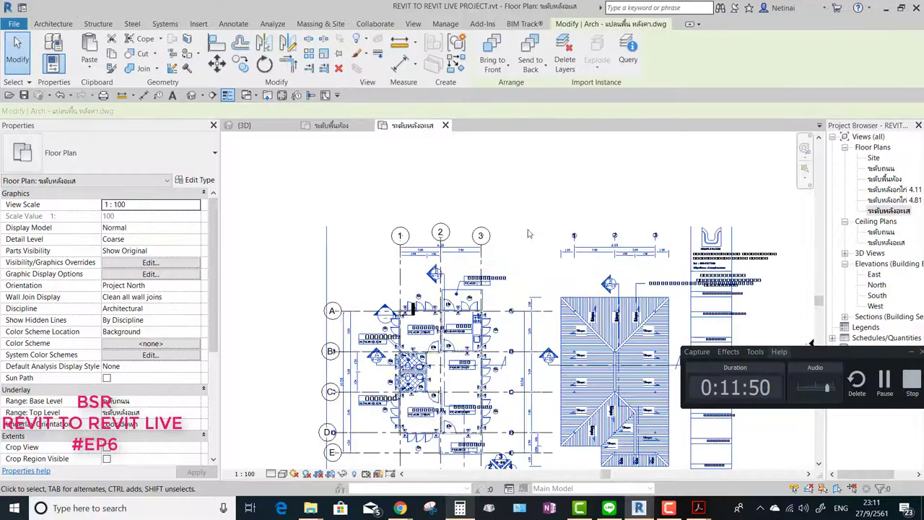
pyautogui.click(548, 271)
pyautogui.click(216, 64)
pyautogui.scroll(3, 544, 276)
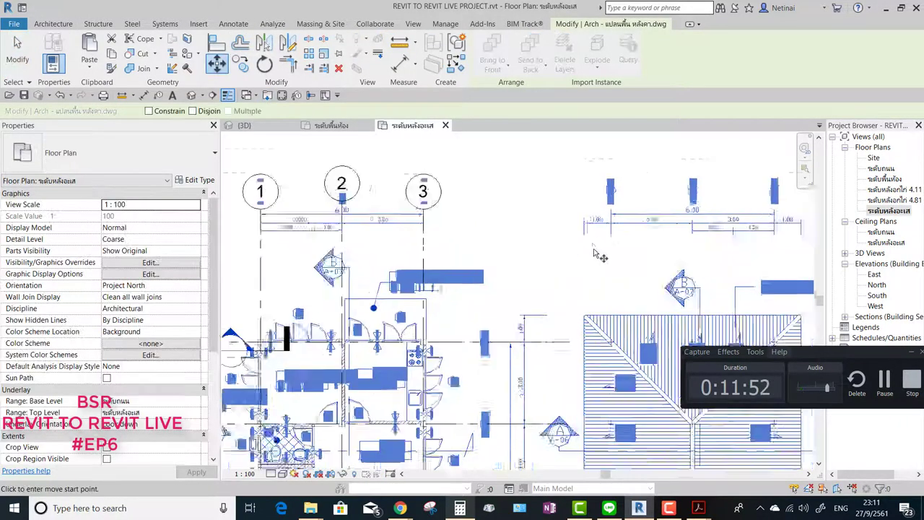
pyautogui.moveTo(330, 233); pyautogui.dragTo(484, 239, button='middle')
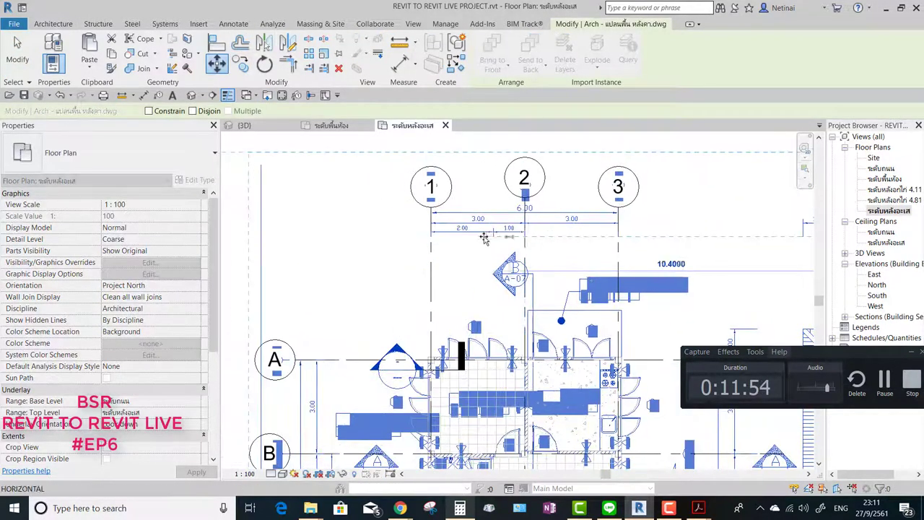
pyautogui.click(431, 236)
pyautogui.scroll(-1, 337, 253)
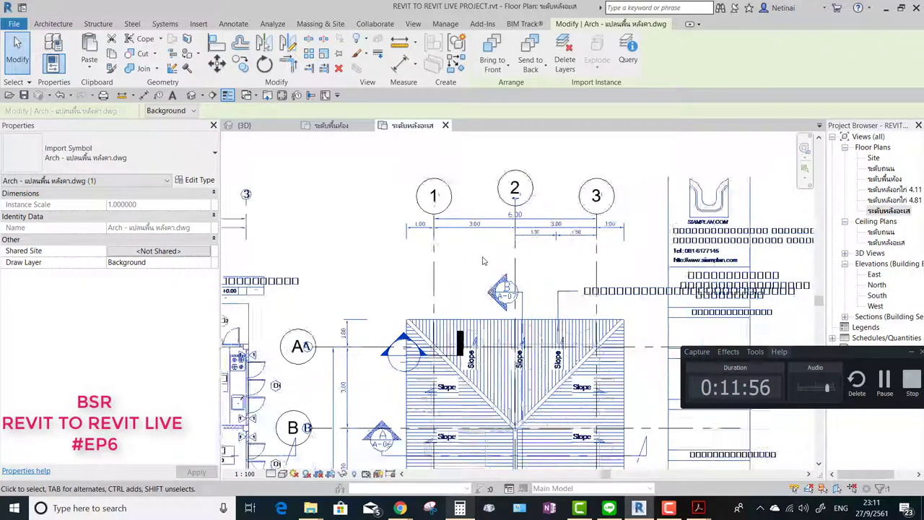
pyautogui.scroll(-1, 337, 252)
pyautogui.scroll(-1, 406, 244)
pyautogui.scroll(-1, 433, 253)
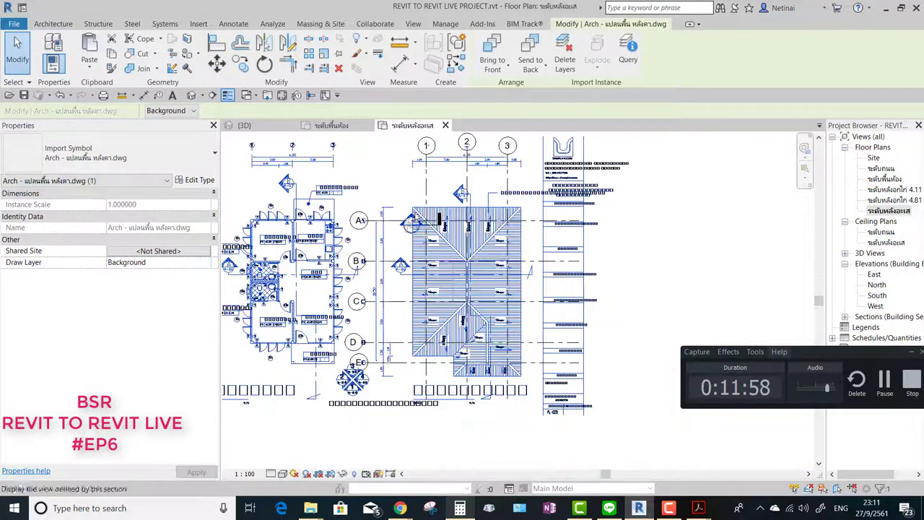
# Step: Choose the Generic - 125mm roof type and the Line draw tool
pyautogui.press('Escape')
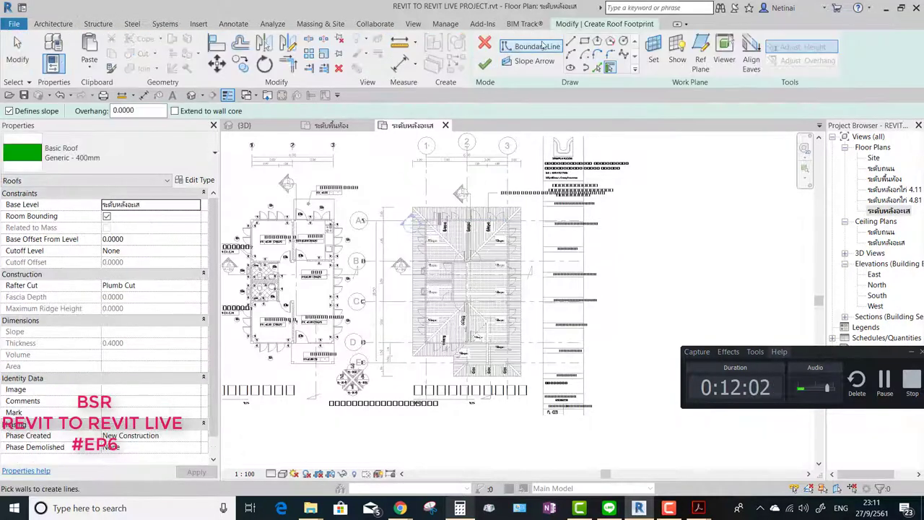
pyautogui.click(109, 152)
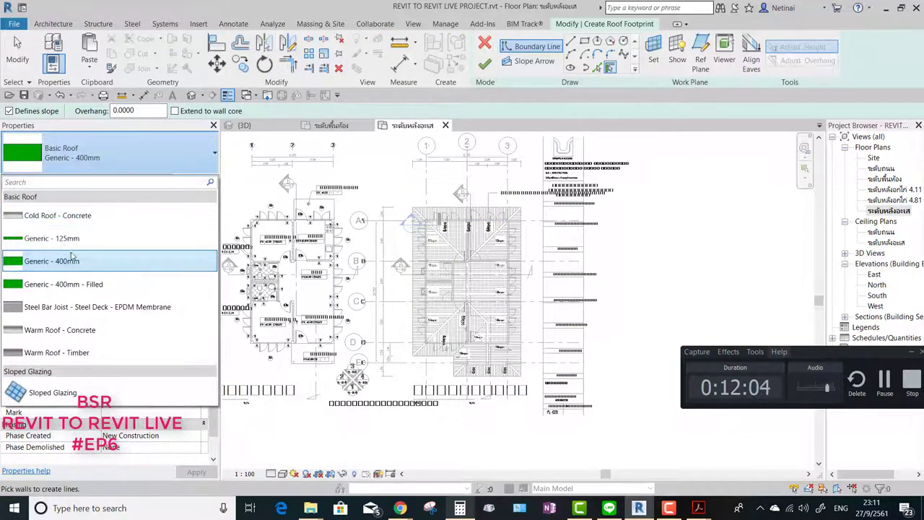
pyautogui.click(58, 208)
pyautogui.click(570, 42)
pyautogui.scroll(1, 354, 213)
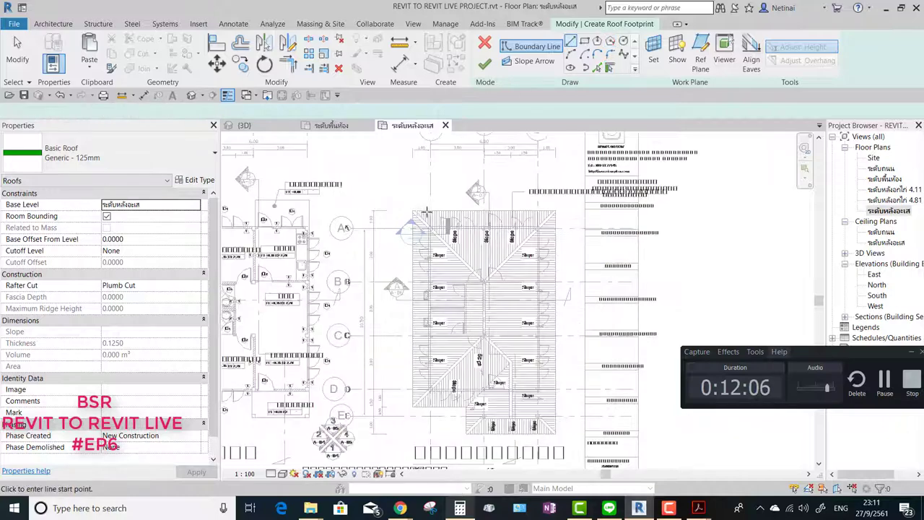
pyautogui.scroll(3, 353, 213)
# Step: Trace the top, right and bottom edges of the roof outline
pyautogui.click(381, 228)
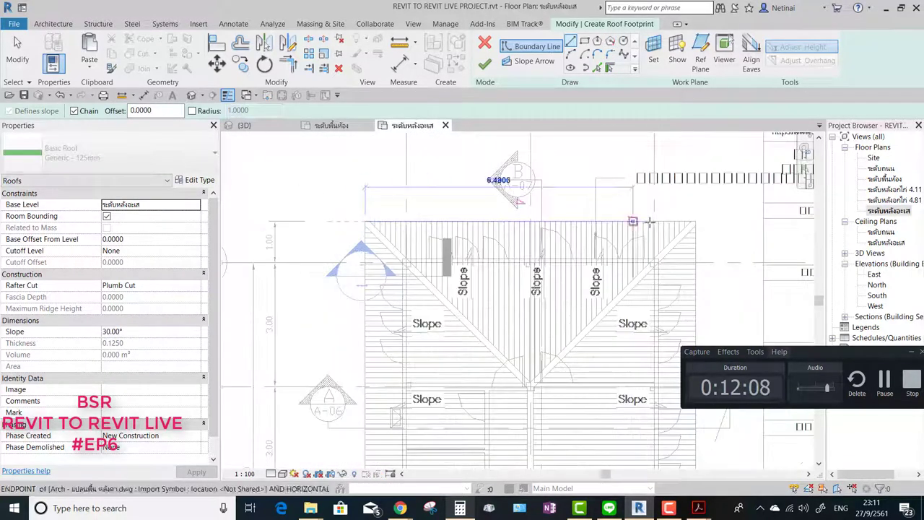
pyautogui.click(689, 227)
pyautogui.scroll(-3, 689, 227)
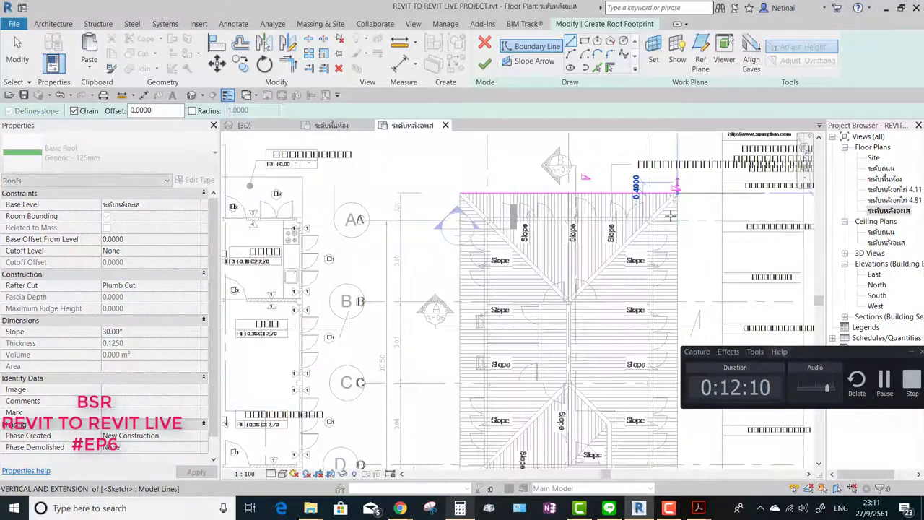
pyautogui.moveTo(668, 217); pyautogui.dragTo(669, 322, button='middle')
pyautogui.scroll(3, 668, 321)
pyautogui.click(669, 319)
pyautogui.scroll(2, 669, 320)
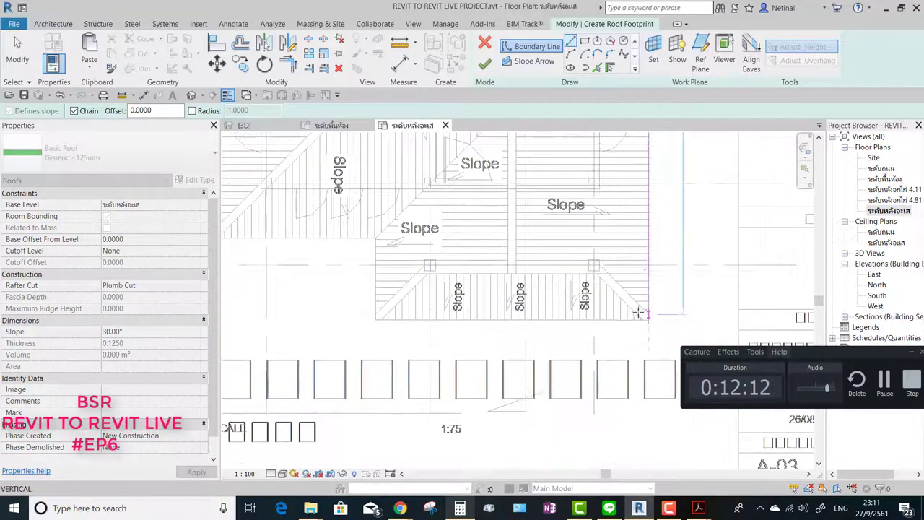
pyautogui.moveTo(418, 305); pyautogui.dragTo(549, 305, button='middle')
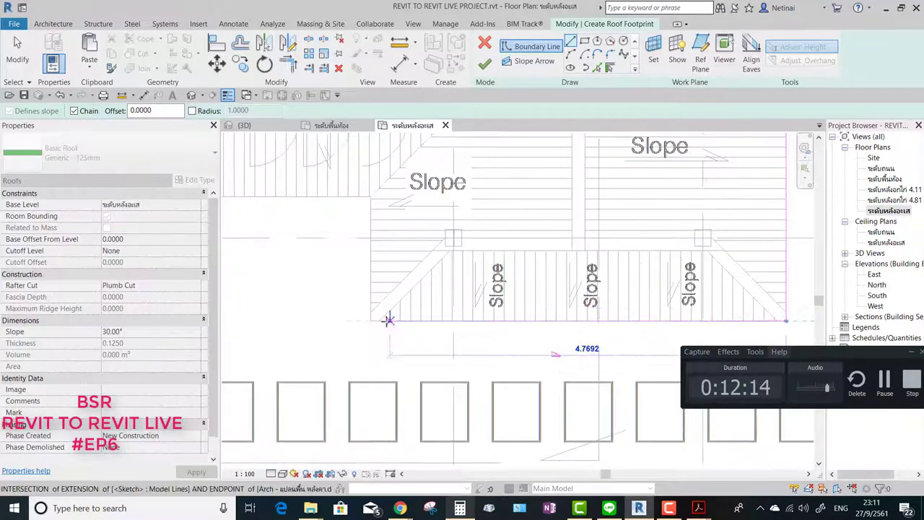
pyautogui.click(371, 321)
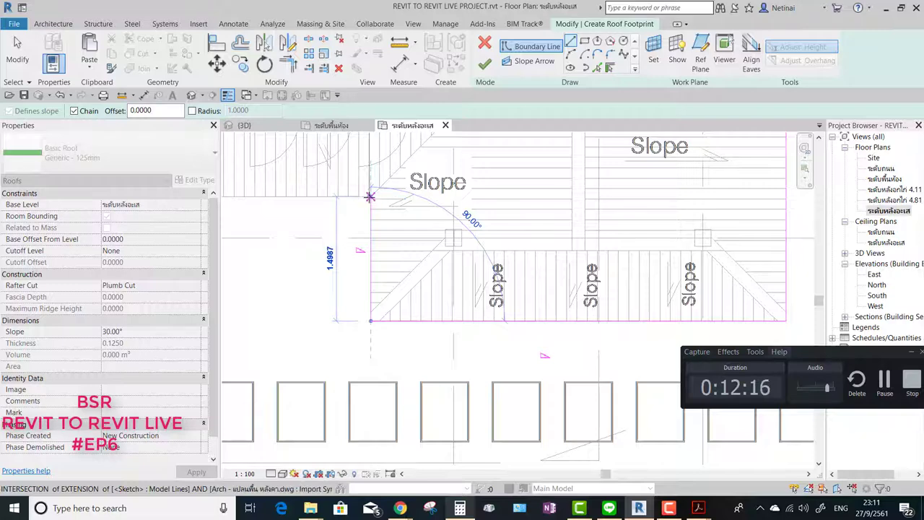
# Step: Close the roof outline at the starting corner and review the finished sketch
pyautogui.scroll(3, 370, 195)
pyautogui.scroll(-2, 383, 354)
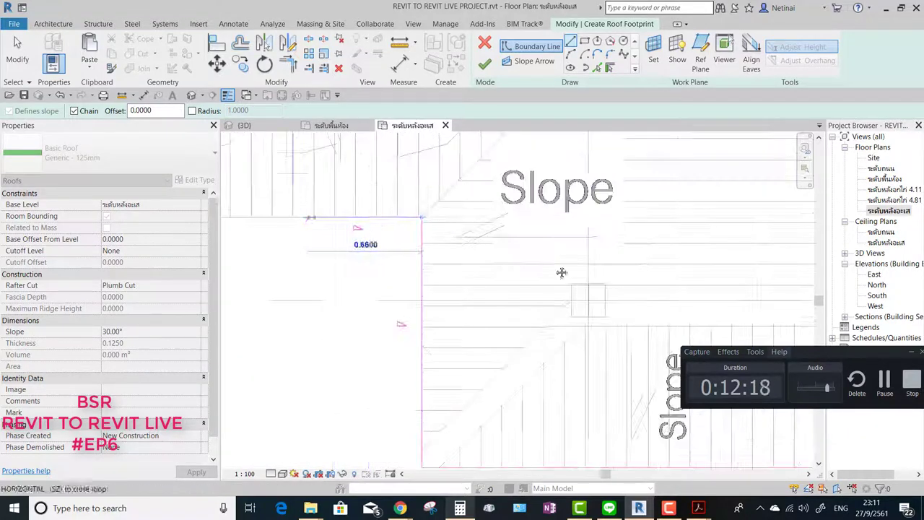
pyautogui.scroll(2, 343, 266)
pyautogui.moveTo(344, 266); pyautogui.dragTo(540, 282, button='middle')
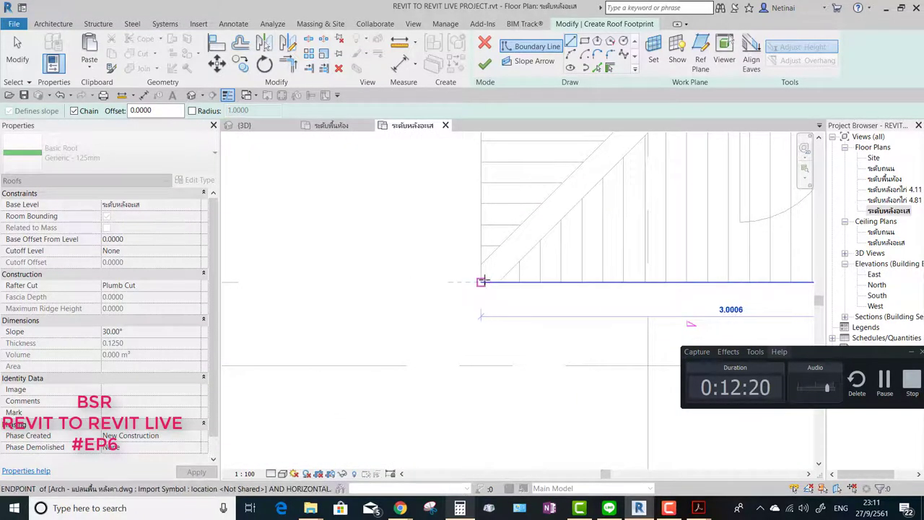
pyautogui.scroll(-2, 482, 282)
pyautogui.scroll(-3, 443, 318)
pyautogui.scroll(-2, 442, 289)
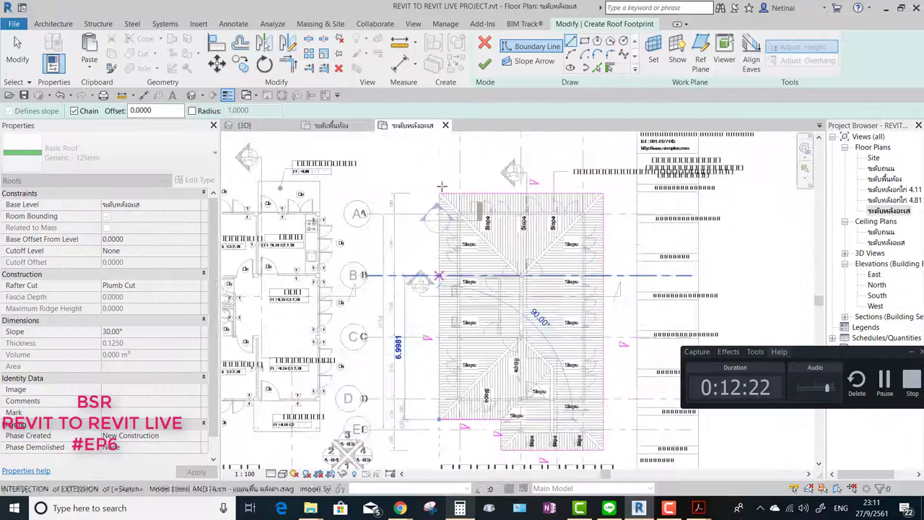
pyautogui.scroll(2, 442, 186)
pyautogui.click(435, 200)
pyautogui.press('Escape')
pyautogui.scroll(-2, 410, 161)
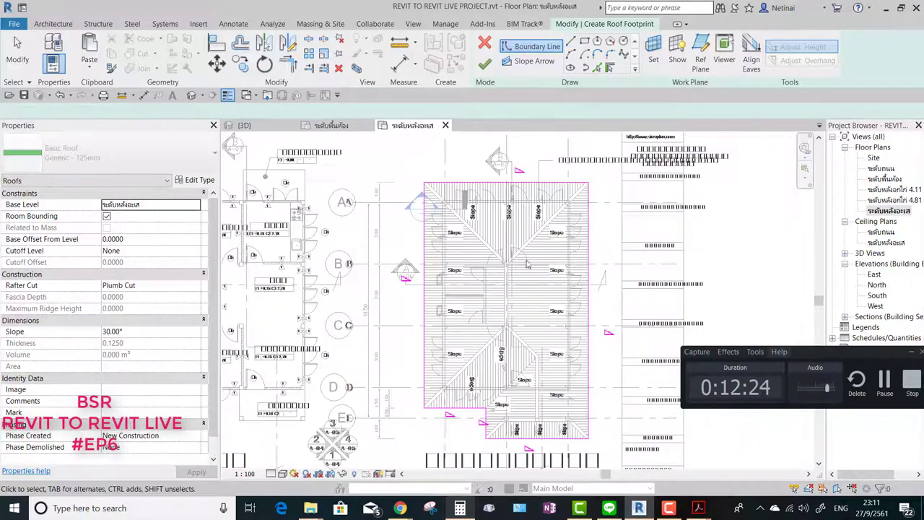
pyautogui.scroll(2, 526, 216)
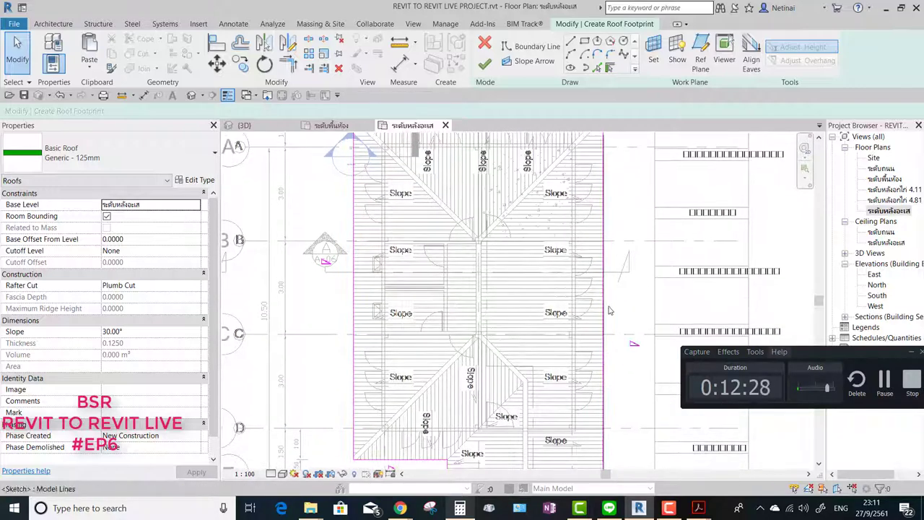
pyautogui.moveTo(607, 422); pyautogui.dragTo(598, 268, button='middle')
pyautogui.scroll(2, 499, 328)
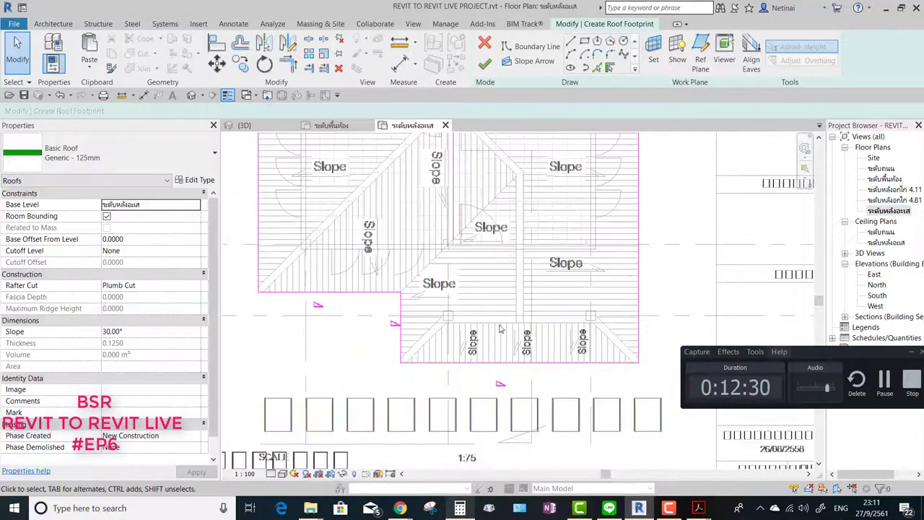
pyautogui.scroll(-1, 500, 300)
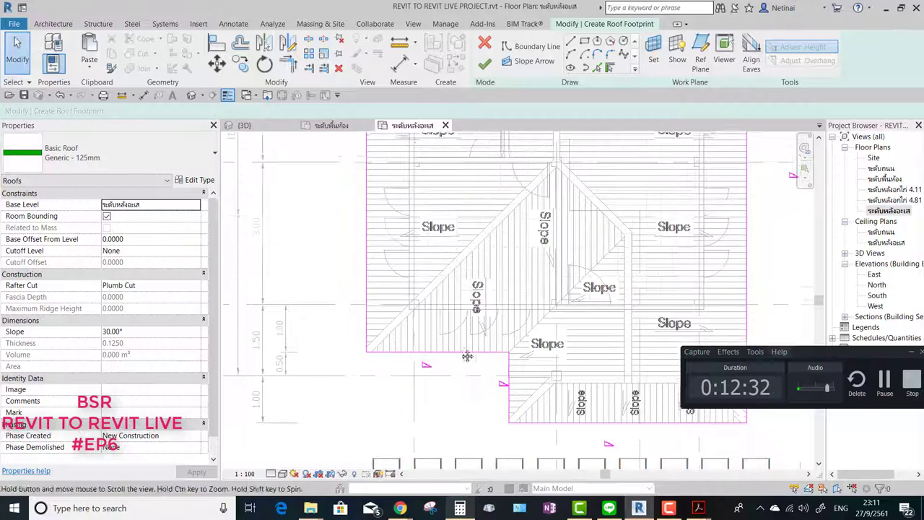
pyautogui.scroll(-1, 422, 290)
pyautogui.scroll(-2, 422, 290)
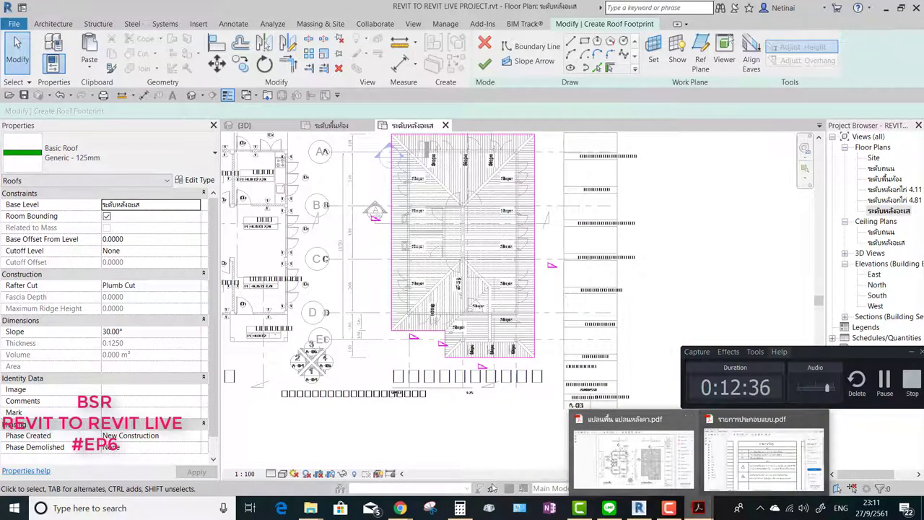
pyautogui.moveTo(310, 507)
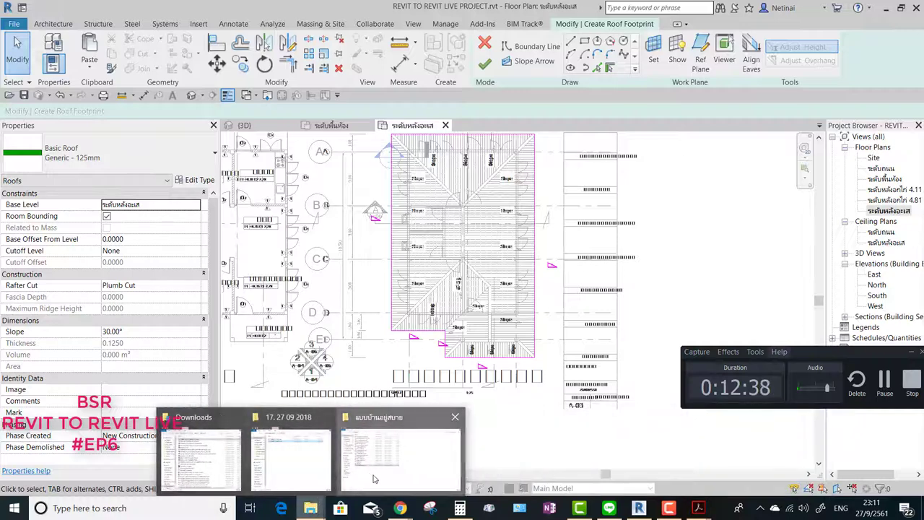
# Step: Open the section drawing รูปตัด A.pdf from the drawings folder
pyautogui.click(374, 462)
pyautogui.click(147, 271)
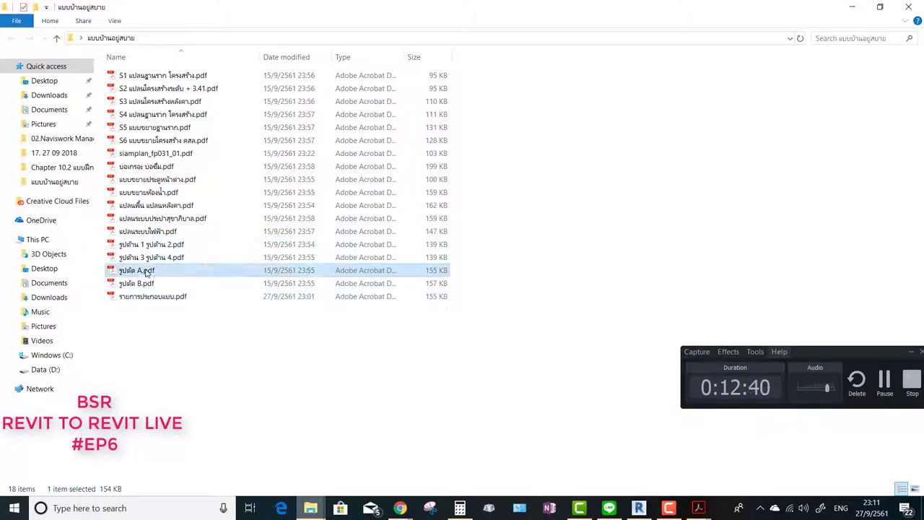
pyautogui.doubleClick(147, 271)
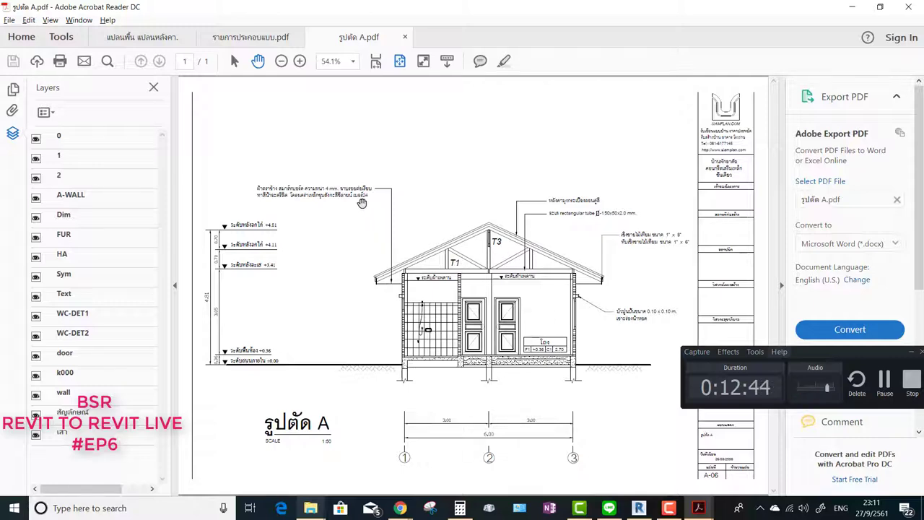
# Step: Zoom and pan so the whole house section with its roof is in view
pyautogui.keyDown('ctrl'); pyautogui.scroll(1, 365, 203); pyautogui.keyUp('ctrl')
pyautogui.keyDown('ctrl'); pyautogui.scroll(1, 433, 224); pyautogui.keyUp('ctrl')
pyautogui.keyDown('ctrl'); pyautogui.scroll(1, 527, 234); pyautogui.keyUp('ctrl')
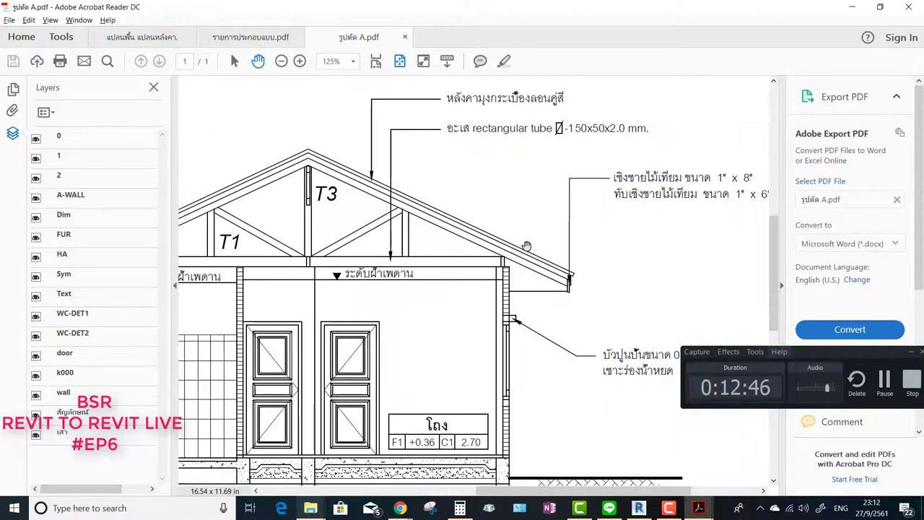
pyautogui.keyDown('ctrl'); pyautogui.scroll(-2, 530, 244); pyautogui.keyUp('ctrl')
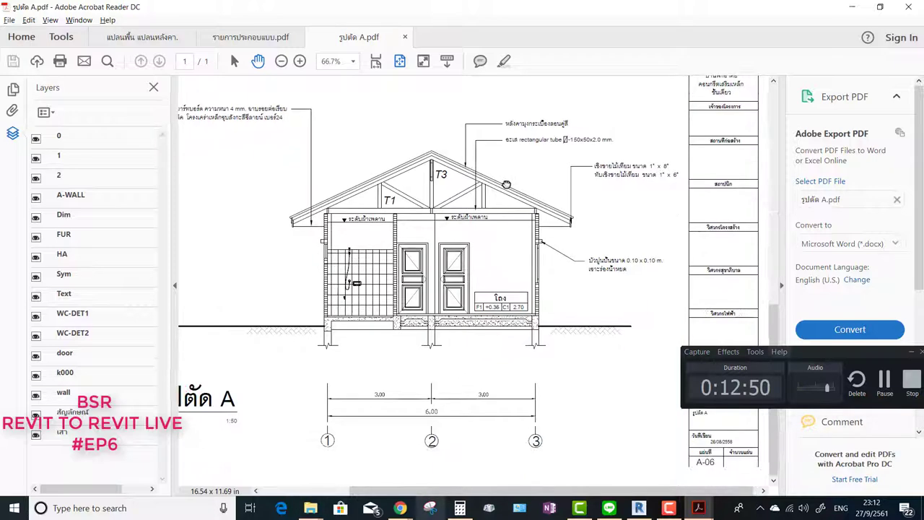
pyautogui.moveTo(433, 223)
pyautogui.mouseDown()
pyautogui.moveTo(458, 287)
pyautogui.moveTo(451, 249)
pyautogui.mouseUp()
pyautogui.moveTo(430, 508)
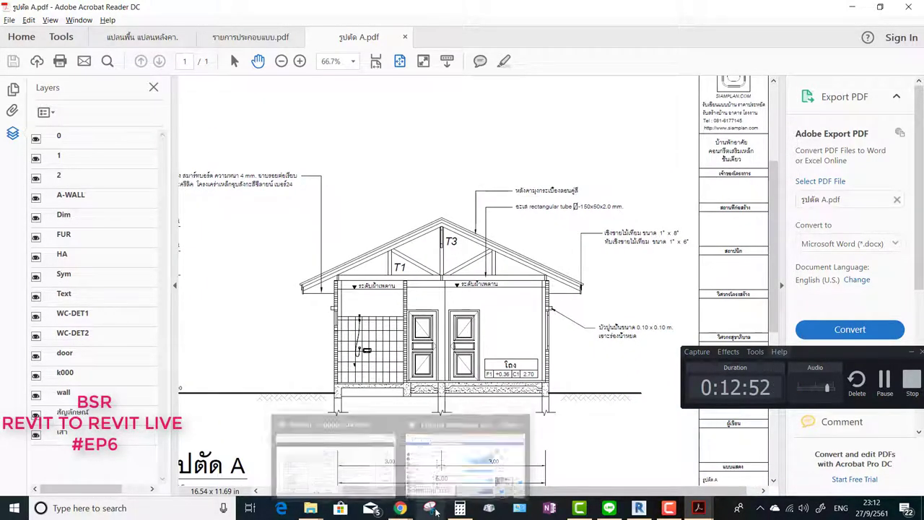
# Step: Capture a new snip of the roof section drawing
pyautogui.click(469, 461)
pyautogui.click(678, 110)
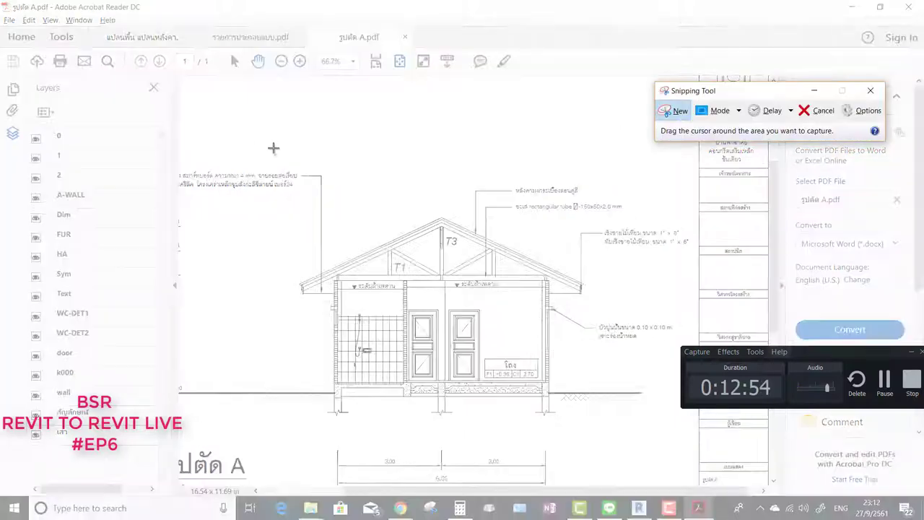
pyautogui.moveTo(254, 136); pyautogui.dragTo(604, 363)
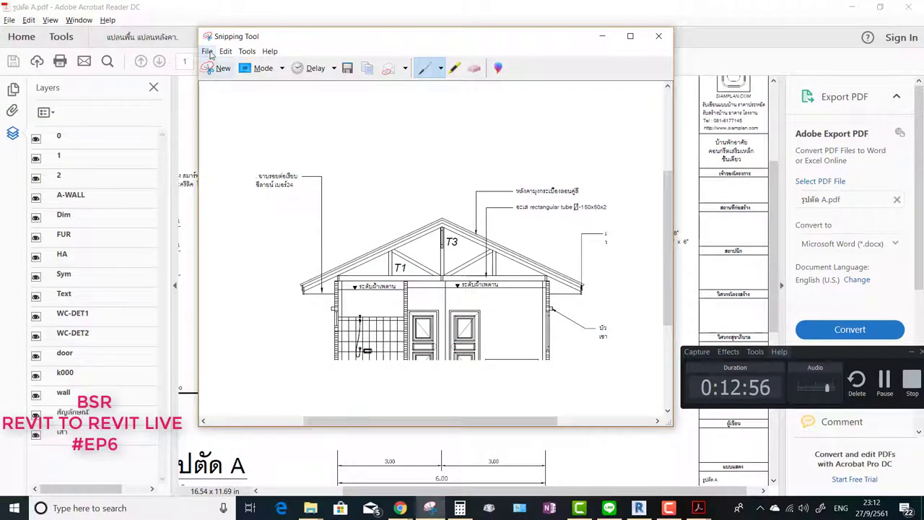
# Step: Save the snip to the Desktop as 1.PNG, replacing the existing file
pyautogui.click(207, 52)
pyautogui.click(226, 78)
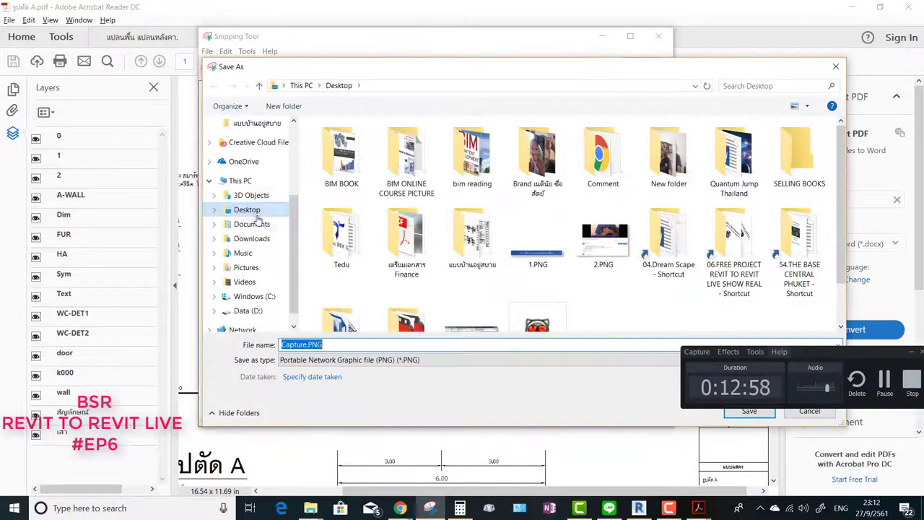
pyautogui.write('1')
pyautogui.press('Return')
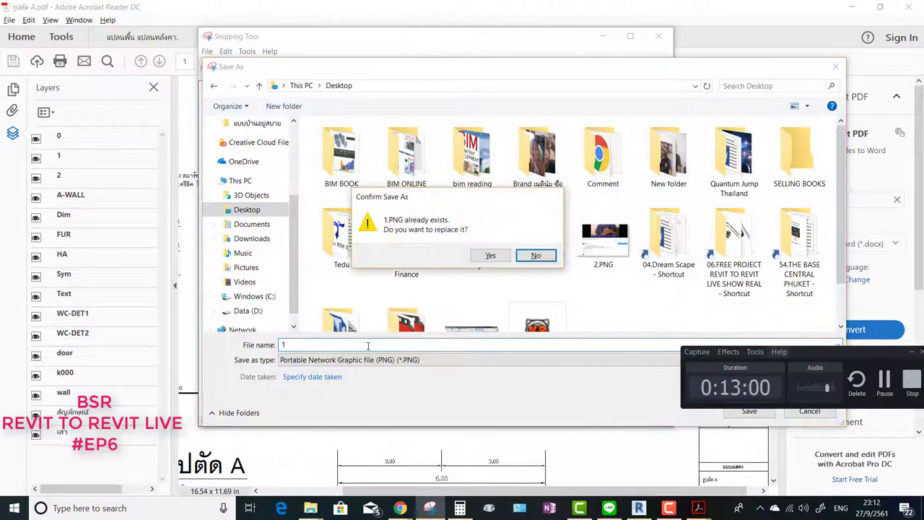
pyautogui.click(505, 259)
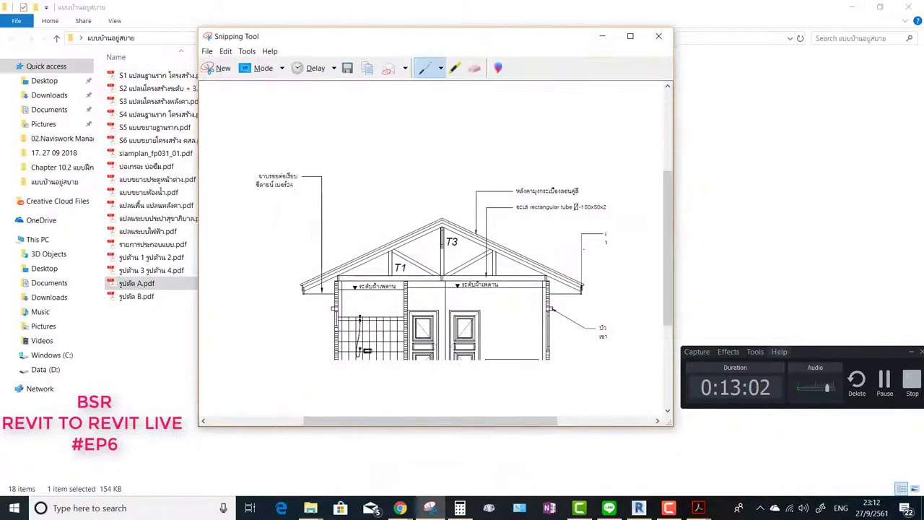
# Step: Finish the roof sketch to create the hip roof and deselect it
pyautogui.click(640, 508)
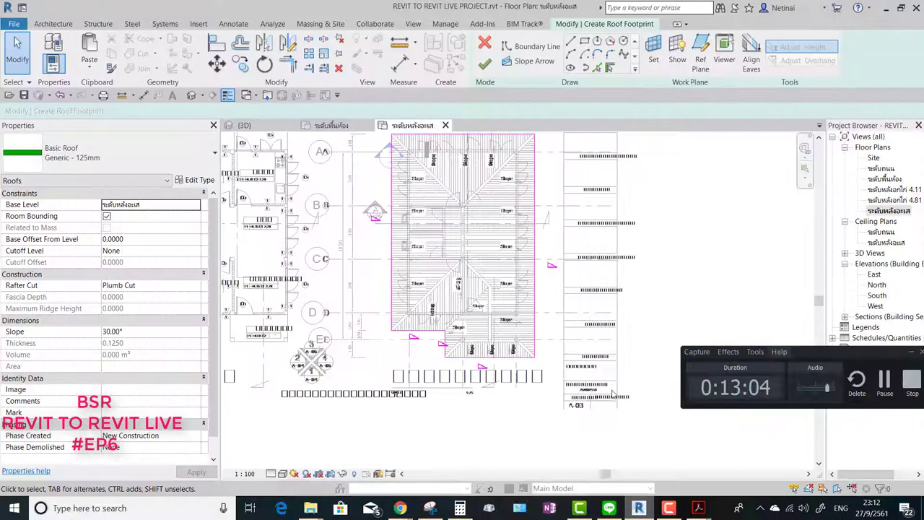
pyautogui.scroll(-3, 423, 284)
pyautogui.click(485, 64)
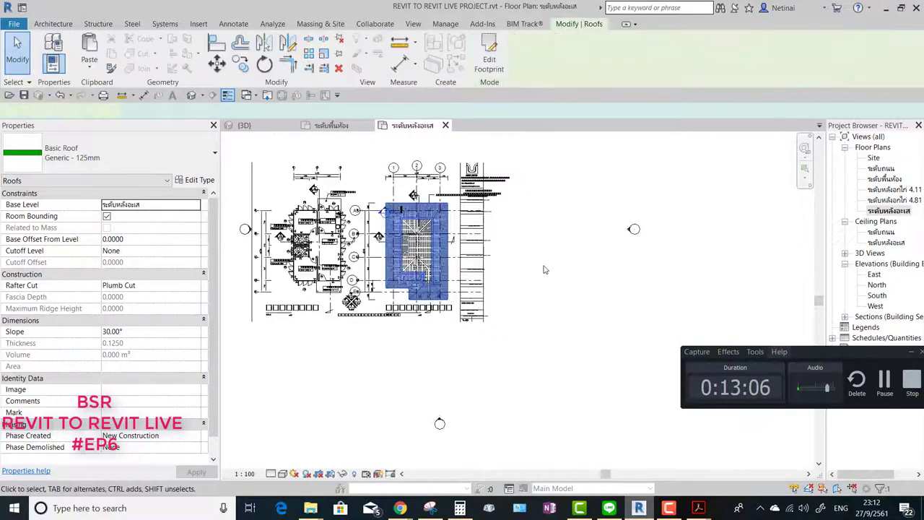
pyautogui.click(542, 233)
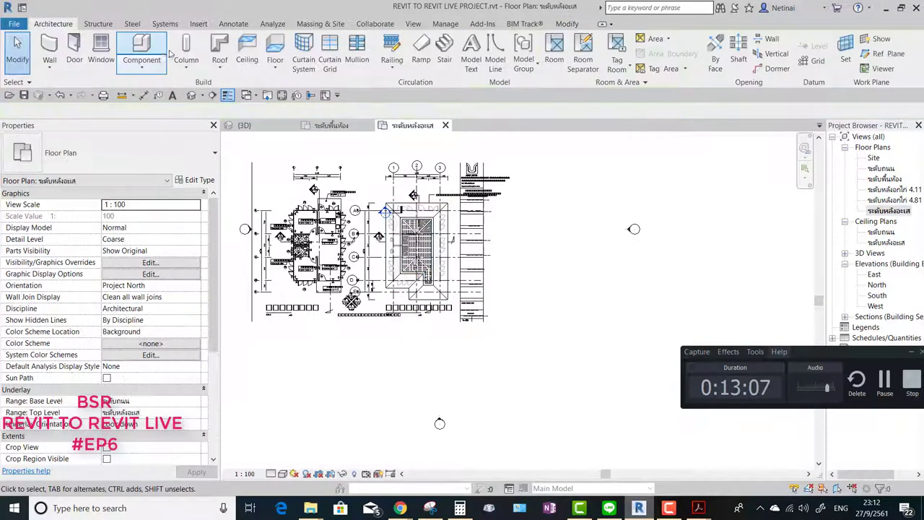
# Step: Insert the Desktop image 1.PNG into the roof-level plan
pyautogui.click(197, 24)
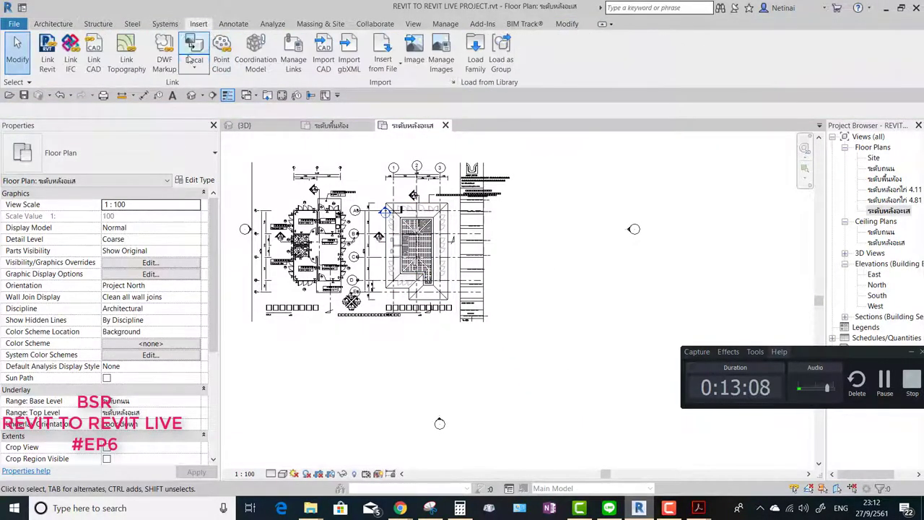
pyautogui.click(414, 54)
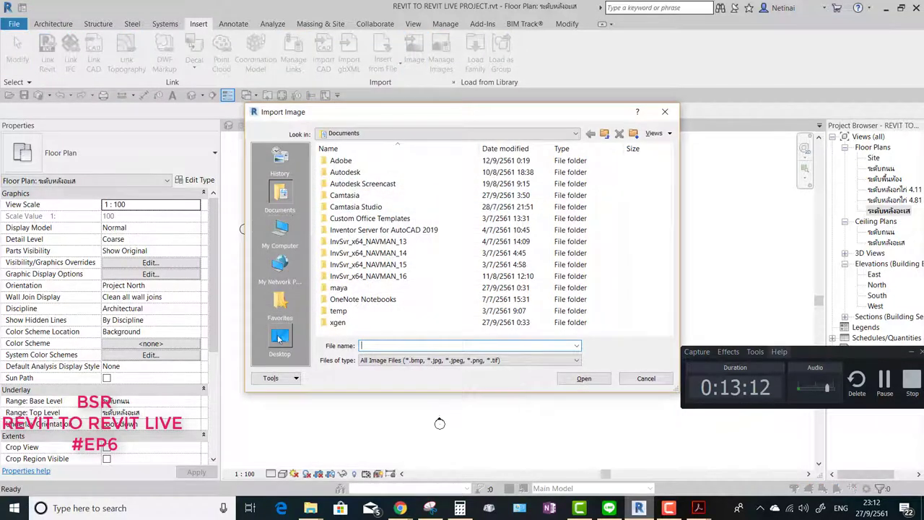
pyautogui.click(279, 338)
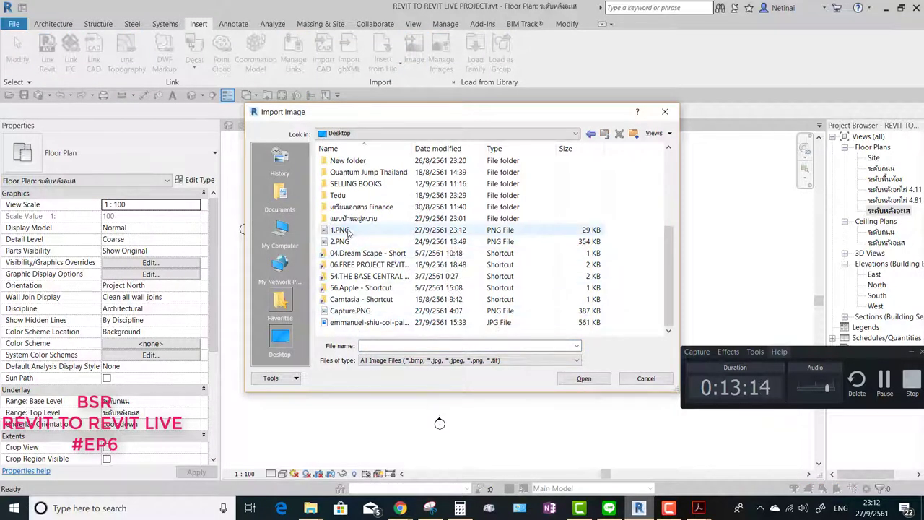
pyautogui.click(348, 230)
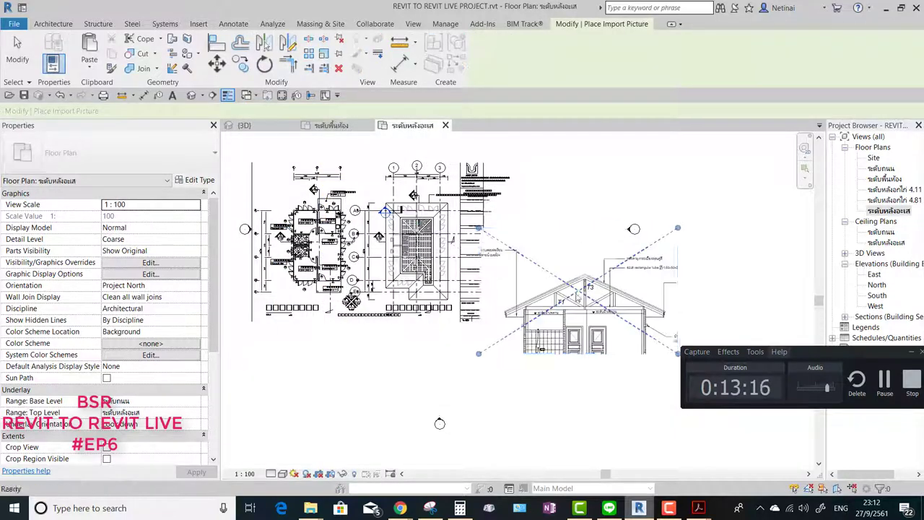
pyautogui.click(440, 423)
pyautogui.scroll(3, 440, 423)
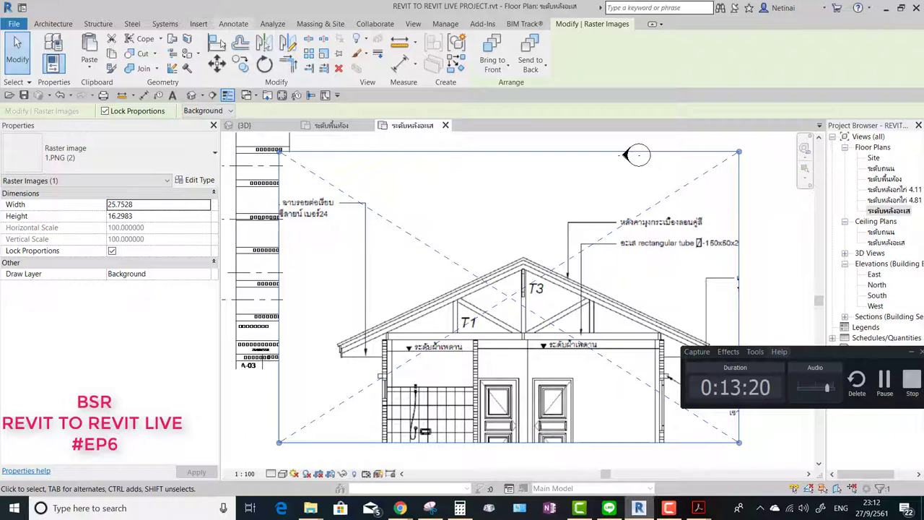
# Step: Start an angular dimension on the section image, then cancel it
pyautogui.click(233, 24)
pyautogui.click(101, 52)
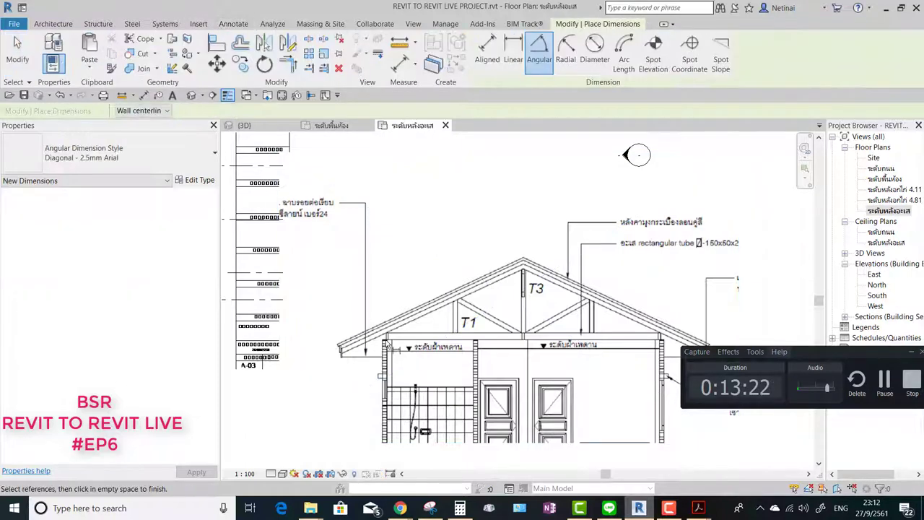
pyautogui.scroll(3, 387, 345)
pyautogui.scroll(-3, 396, 363)
pyautogui.press('Escape')
pyautogui.press('Escape')
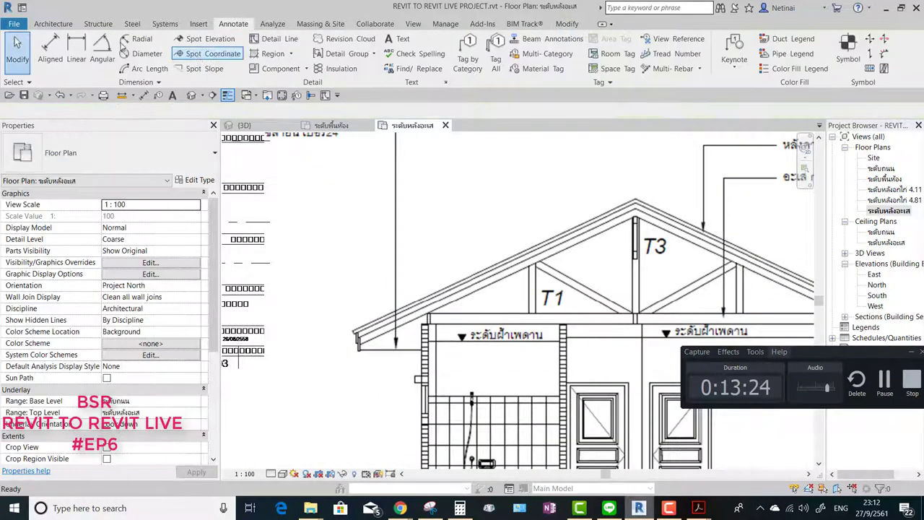
# Step: Draw detail lines along the eave and the roof slope, then zoom to fit
pyautogui.click(274, 38)
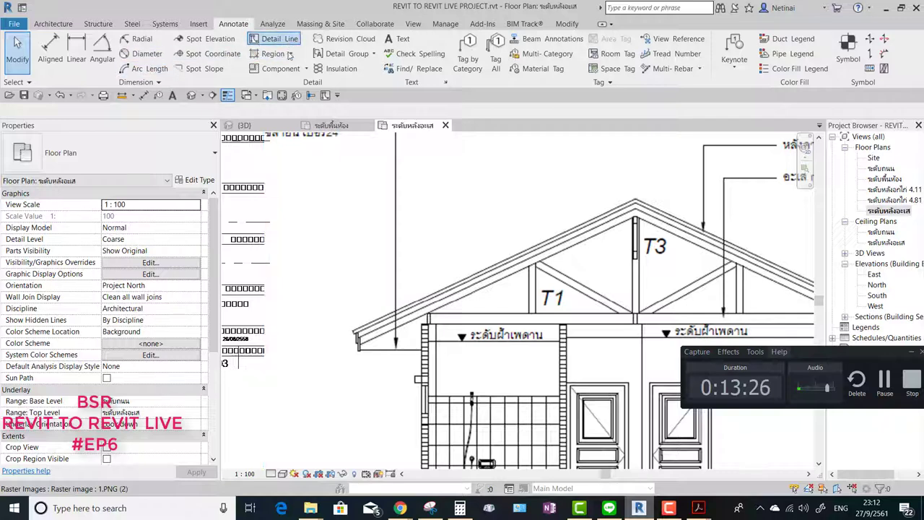
pyautogui.scroll(2, 383, 342)
pyautogui.scroll(1, 383, 343)
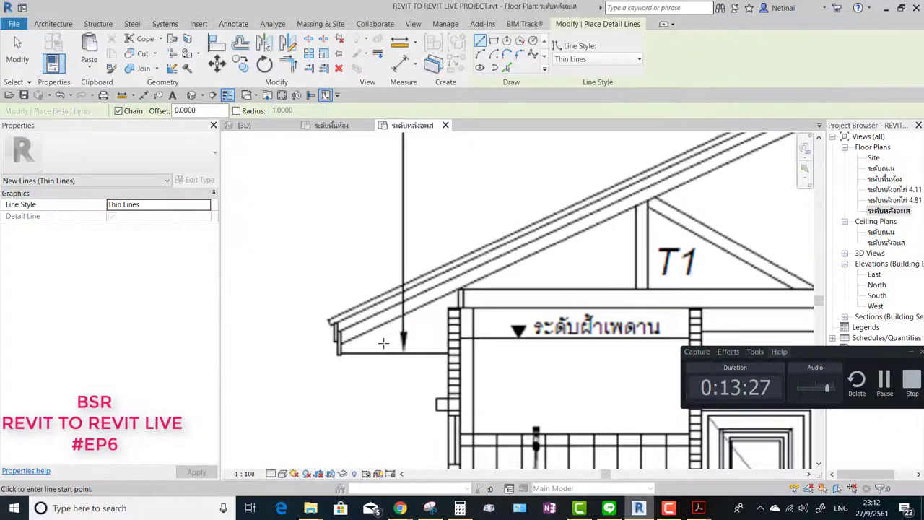
pyautogui.click(436, 353)
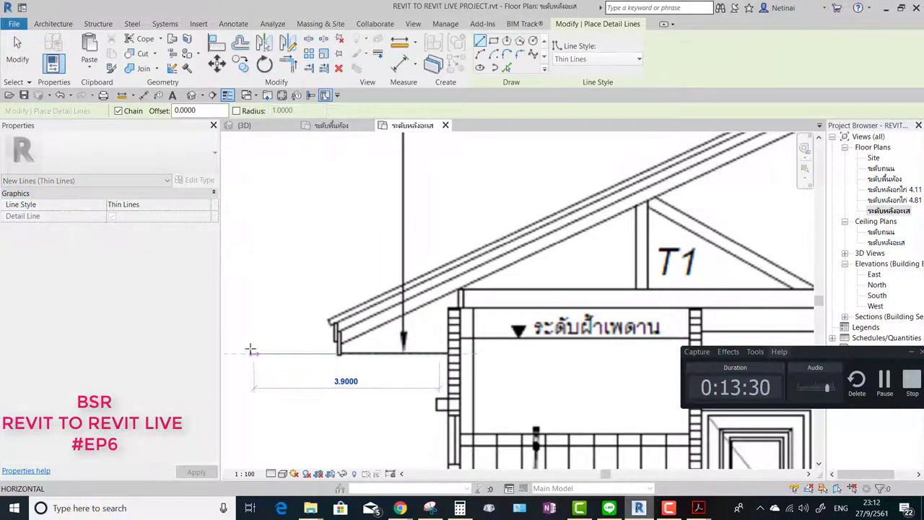
pyautogui.click(315, 338)
pyautogui.press('Escape')
pyautogui.click(334, 308)
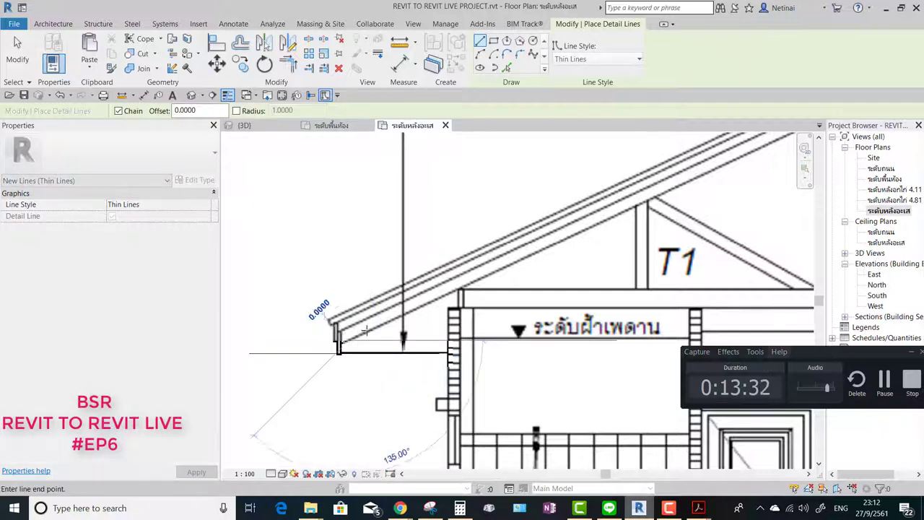
pyautogui.click(451, 291)
pyautogui.press('Escape')
pyautogui.press('Escape')
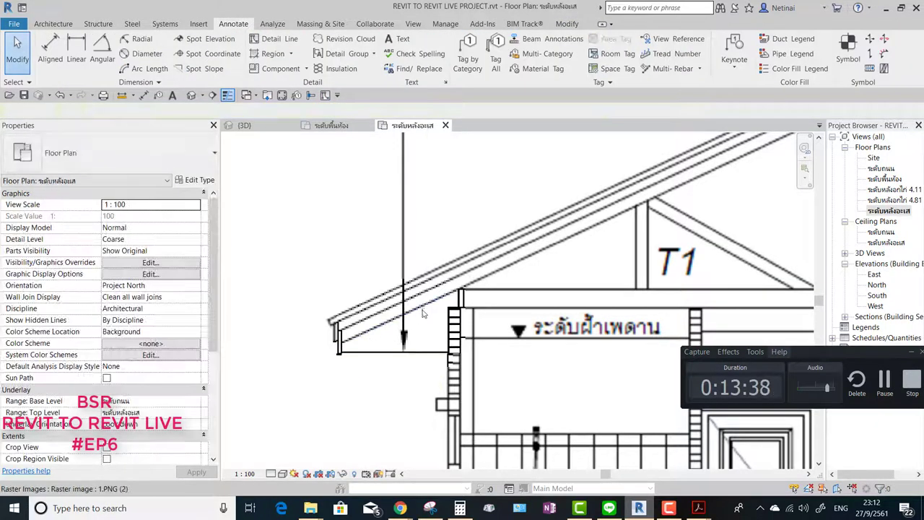
pyautogui.scroll(-3, 431, 311)
pyautogui.press('z')
pyautogui.press('f')
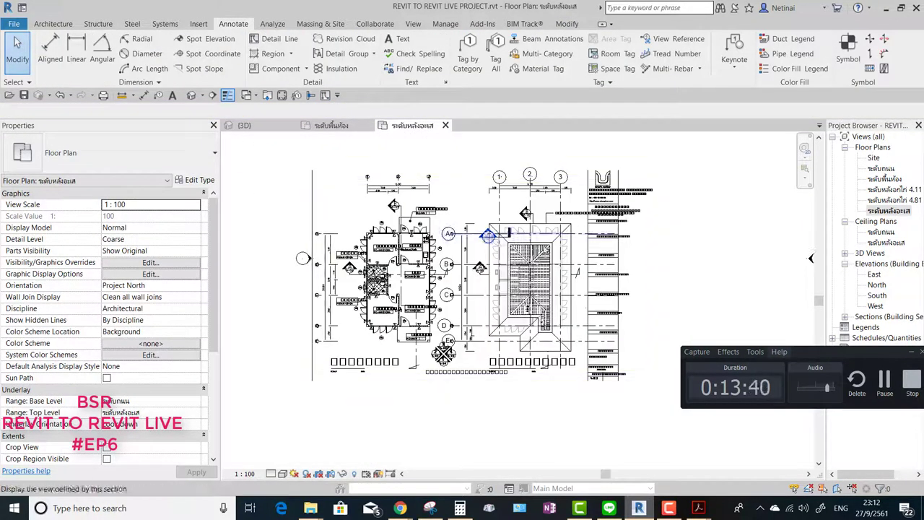
pyautogui.click(505, 231)
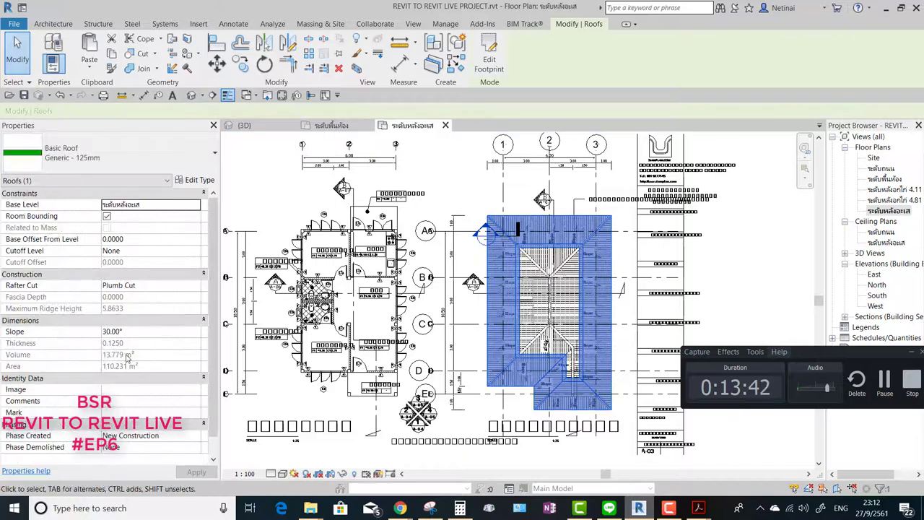
pyautogui.click(143, 332)
pyautogui.write('25')
pyautogui.press('Return')
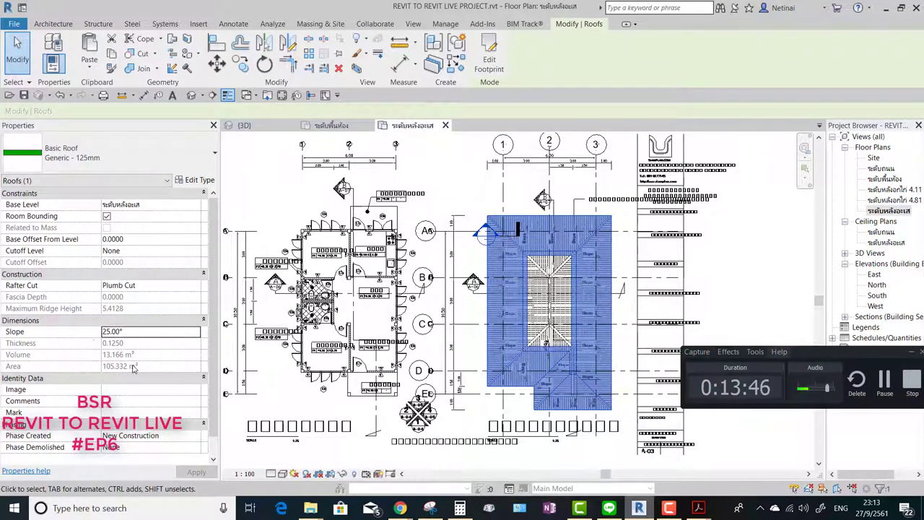
pyautogui.press('Escape')
pyautogui.click(243, 126)
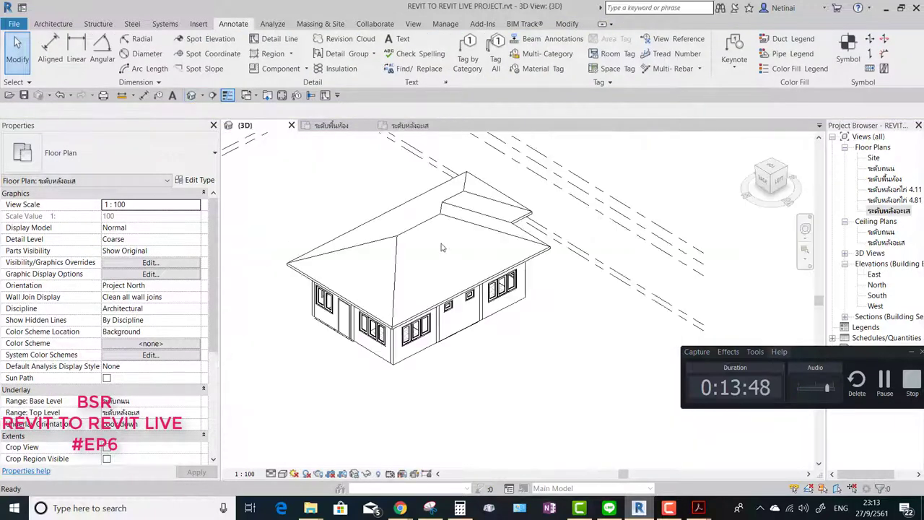
pyautogui.moveTo(505, 231)
pyautogui.keyDown('shift'); pyautogui.mouseDown(button='middle')
pyautogui.moveTo(610, 228)
pyautogui.moveTo(548, 288)
pyautogui.mouseUp(button='middle'); pyautogui.keyUp('shift')
pyautogui.scroll(5, 433, 289)
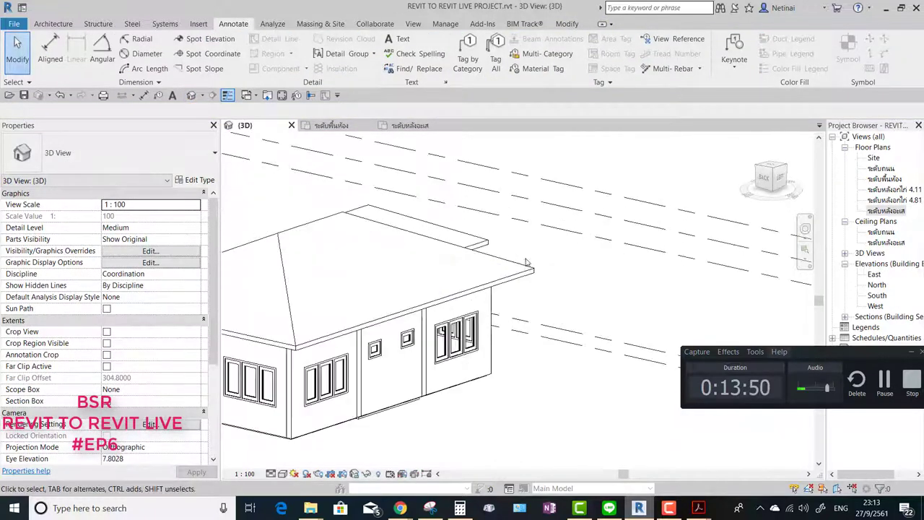
pyautogui.click(311, 224)
pyautogui.click(136, 155)
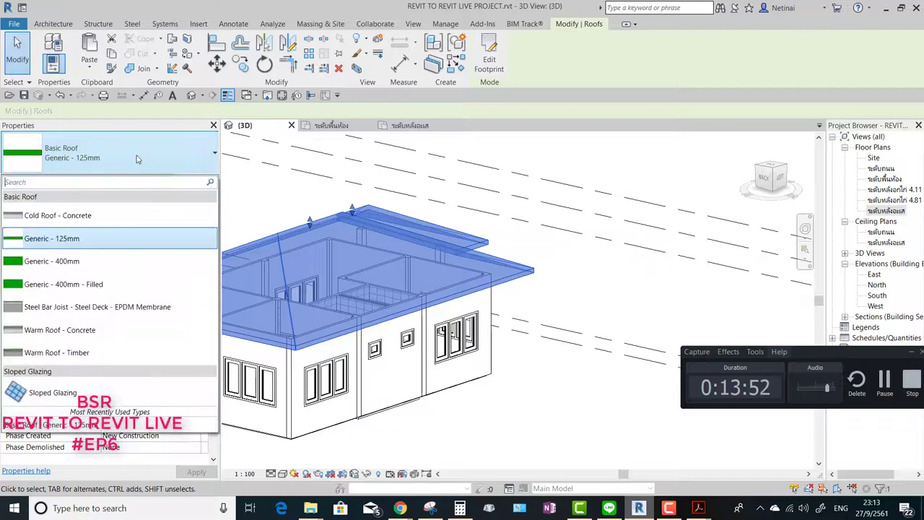
pyautogui.press('Escape')
pyautogui.press('Escape')
pyautogui.click(698, 508)
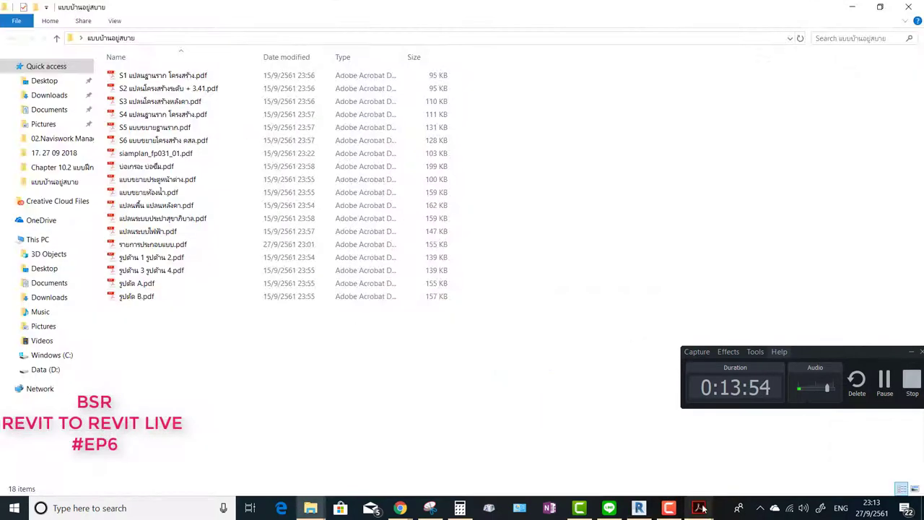
pyautogui.click(705, 491)
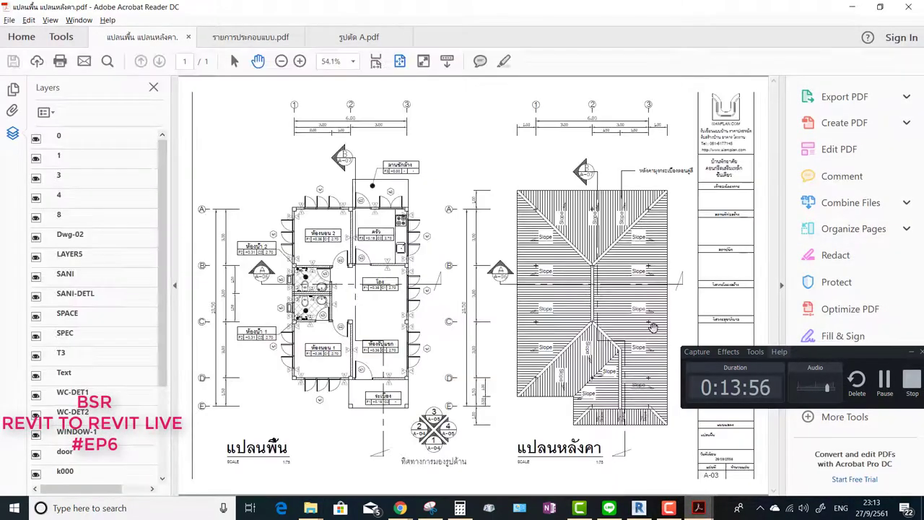
pyautogui.click(851, 7)
# Step: Duplicate the roof's type under a new Thai name starting with หลังคามุงกระเบื้องลอนคู่
pyautogui.click(851, 7)
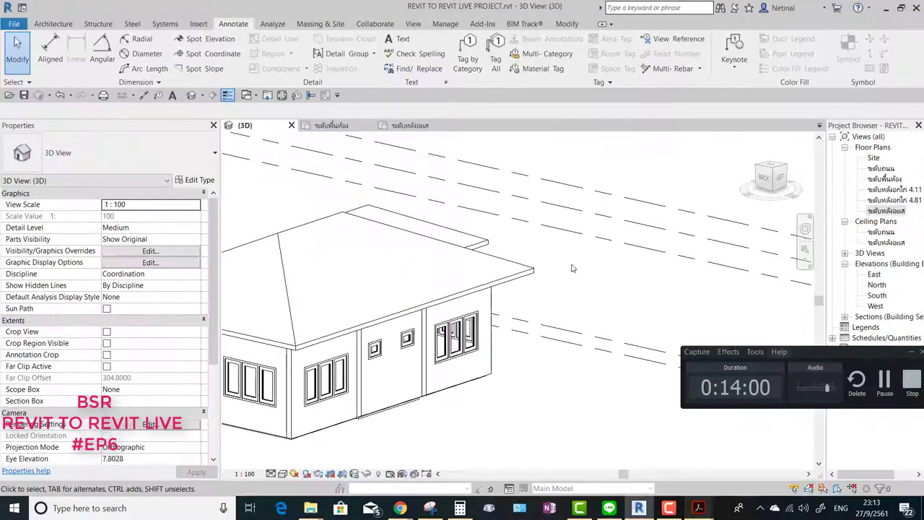
pyautogui.click(360, 216)
pyautogui.click(199, 180)
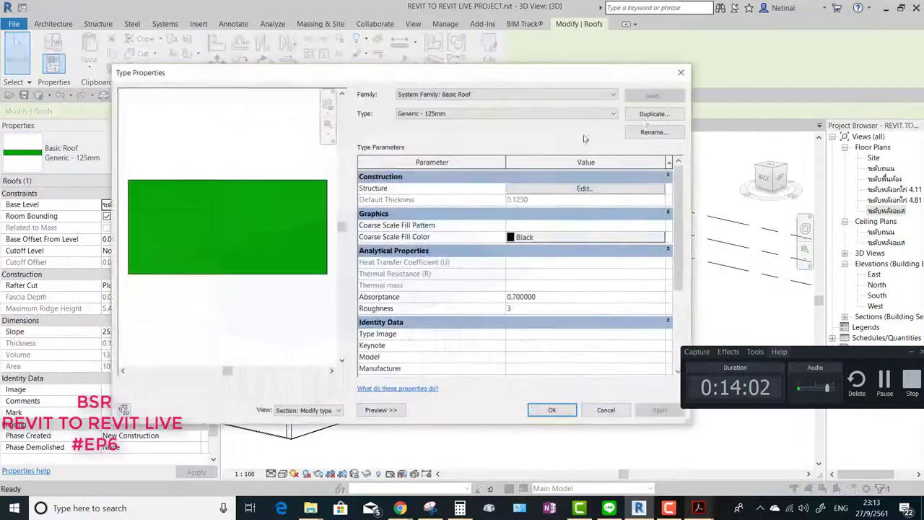
pyautogui.click(654, 114)
pyautogui.write('s')
pyautogui.press('BackSpace')
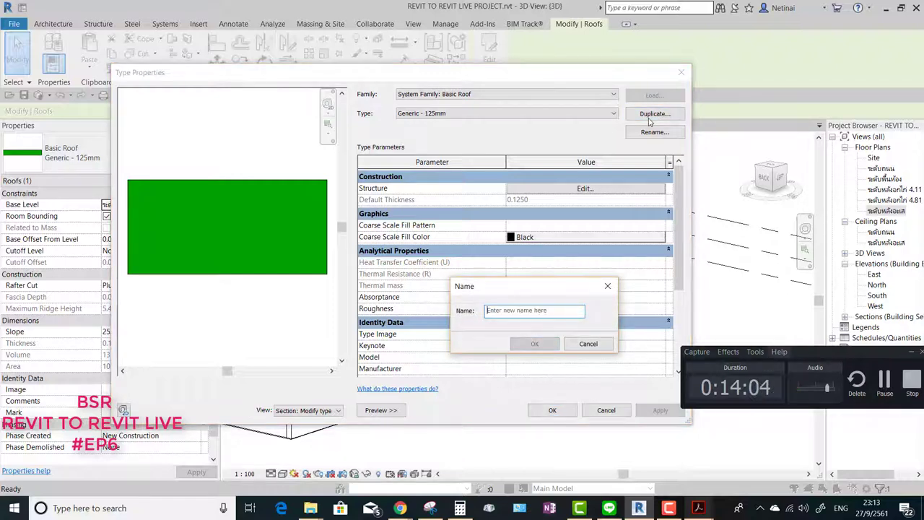
pyautogui.write('s')
pyautogui.press('BackSpace')
pyautogui.write('หลังคามุงกระเบื้องลอนคู่')
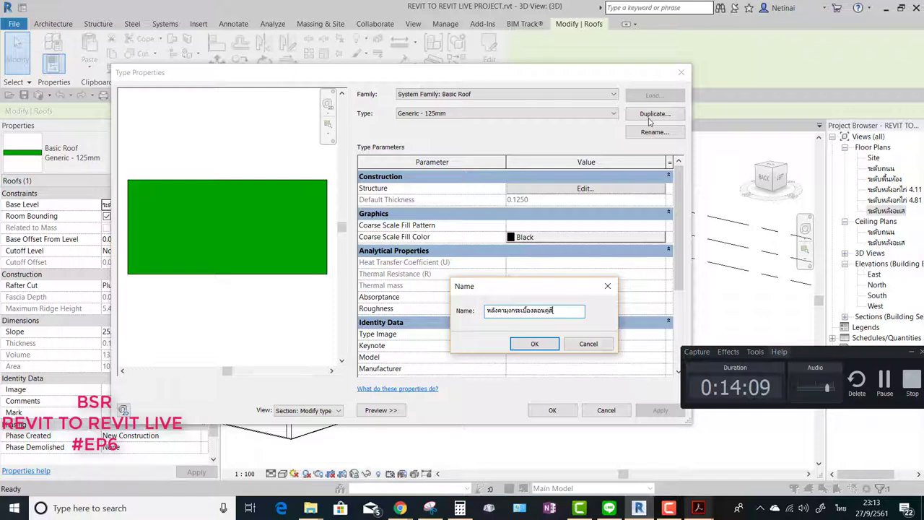
pyautogui.press('Return')
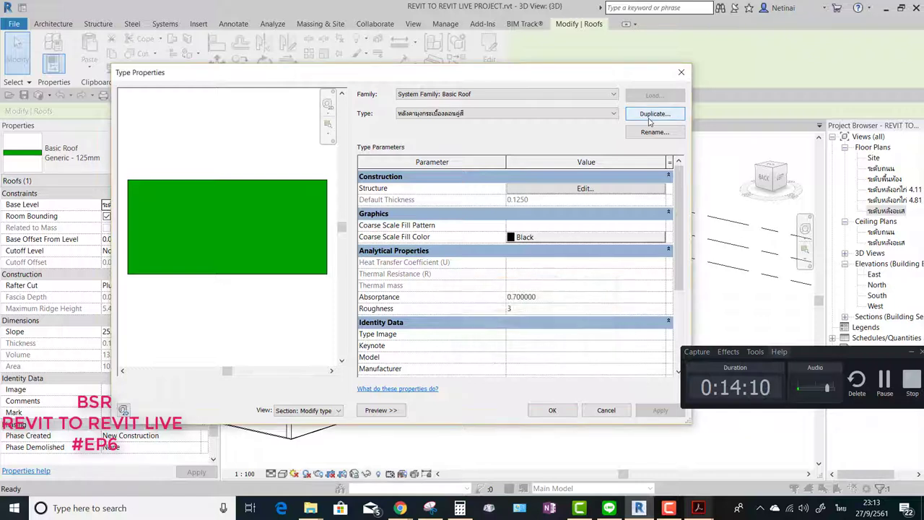
# Step: Make the structure layer 0.05 thick with the Roofing, Tile material
pyautogui.click(591, 189)
pyautogui.write('0.05')
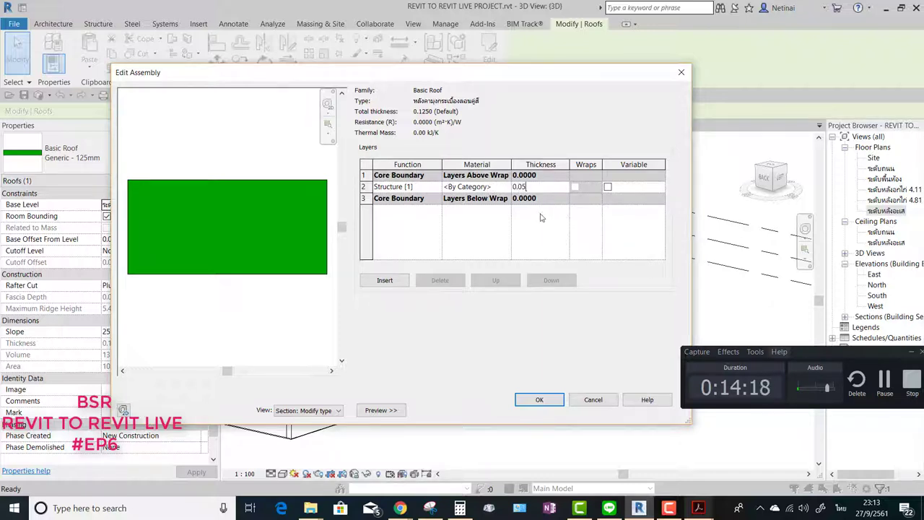
pyautogui.press('Return')
pyautogui.click(489, 186)
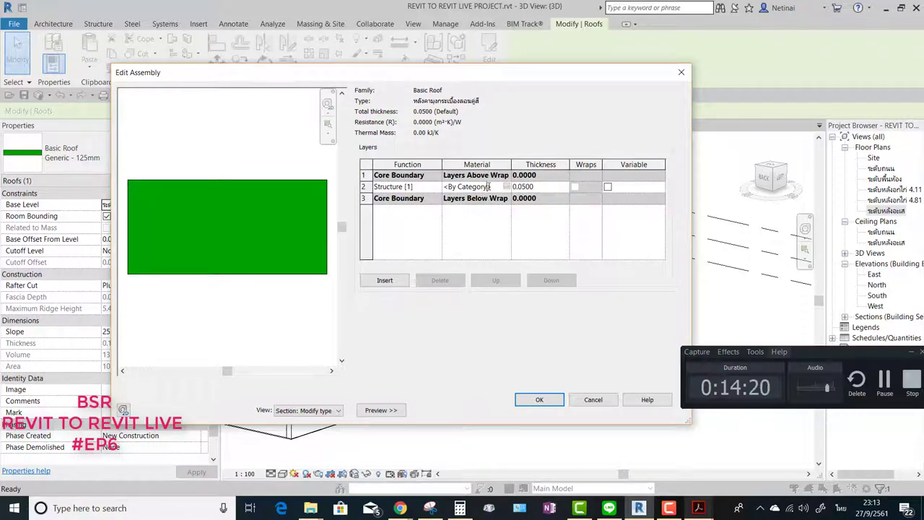
pyautogui.click(399, 507)
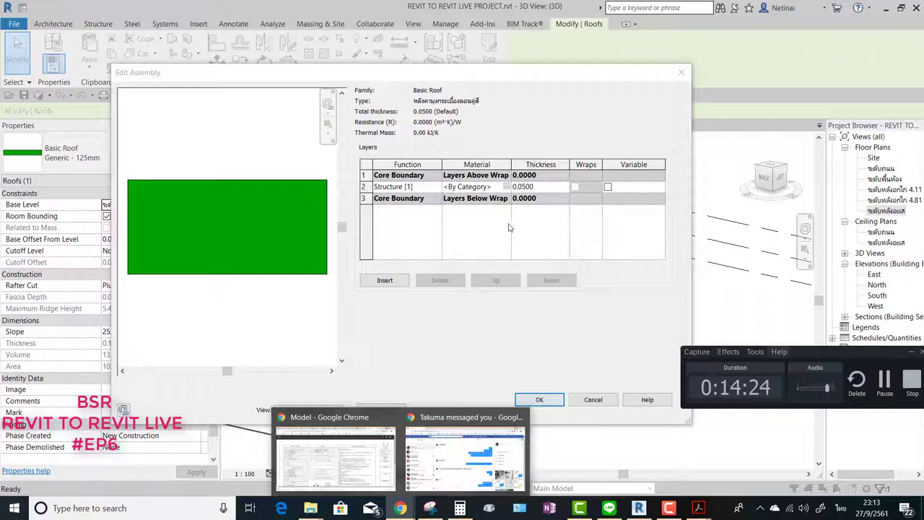
pyautogui.click(508, 187)
pyautogui.write('พนนศรี')
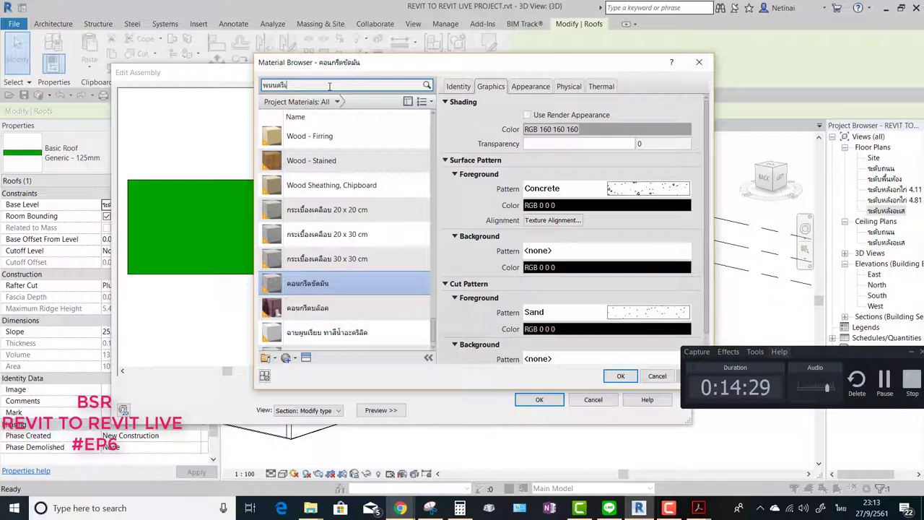
pyautogui.press('Return')
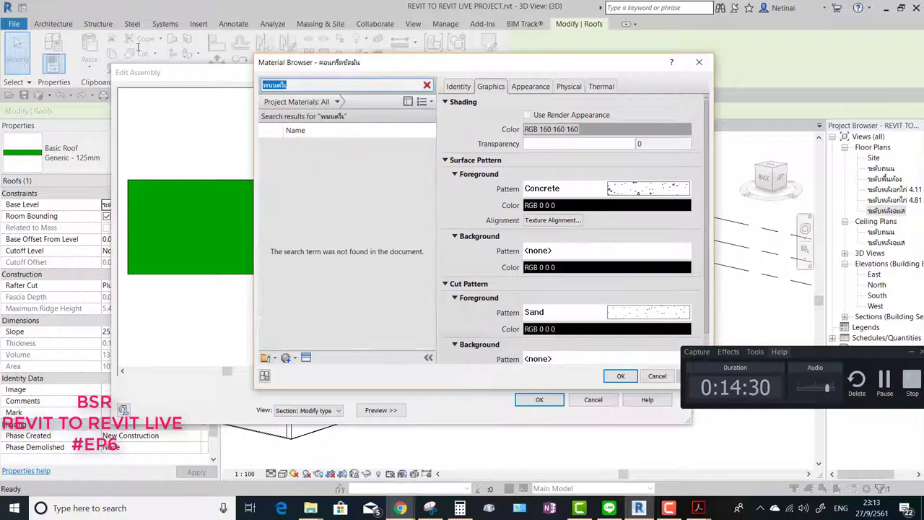
pyautogui.write('roof')
pyautogui.press('Return')
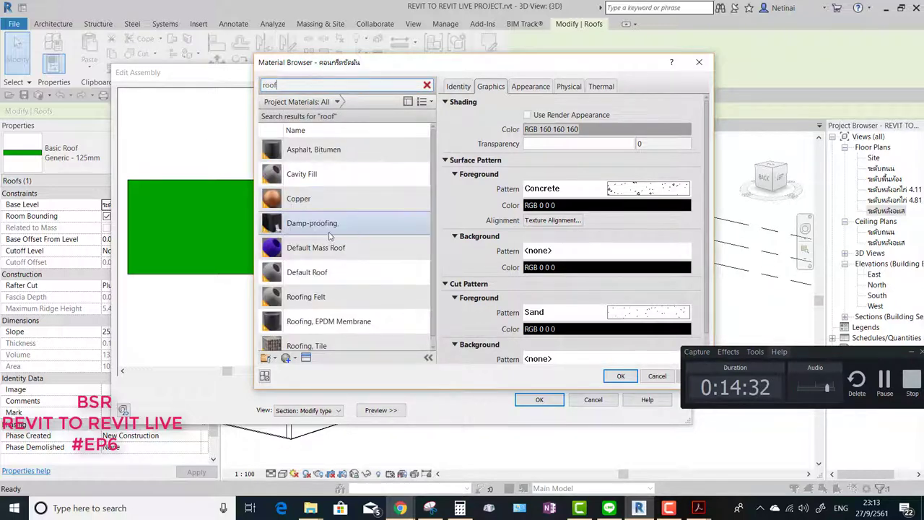
pyautogui.scroll(-1, 311, 217)
pyautogui.click(310, 337)
pyautogui.click(619, 376)
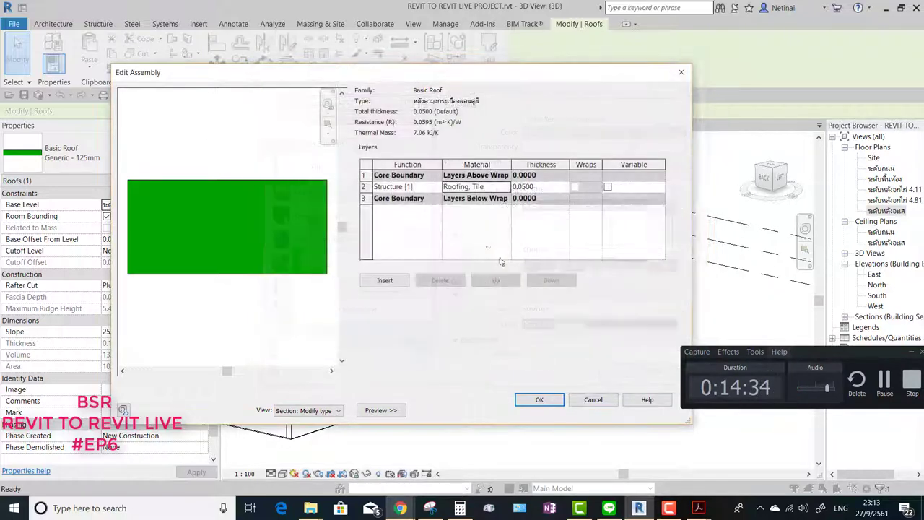
pyautogui.click(540, 399)
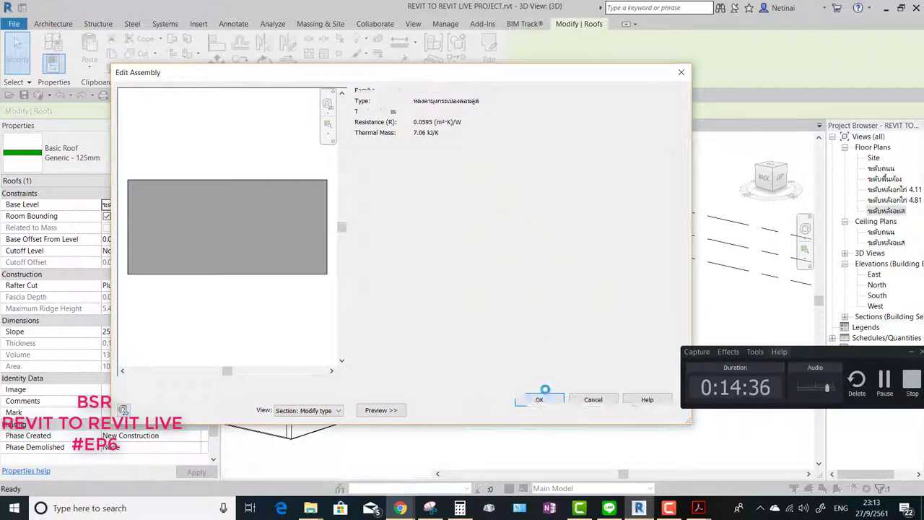
pyautogui.scroll(-2, 538, 339)
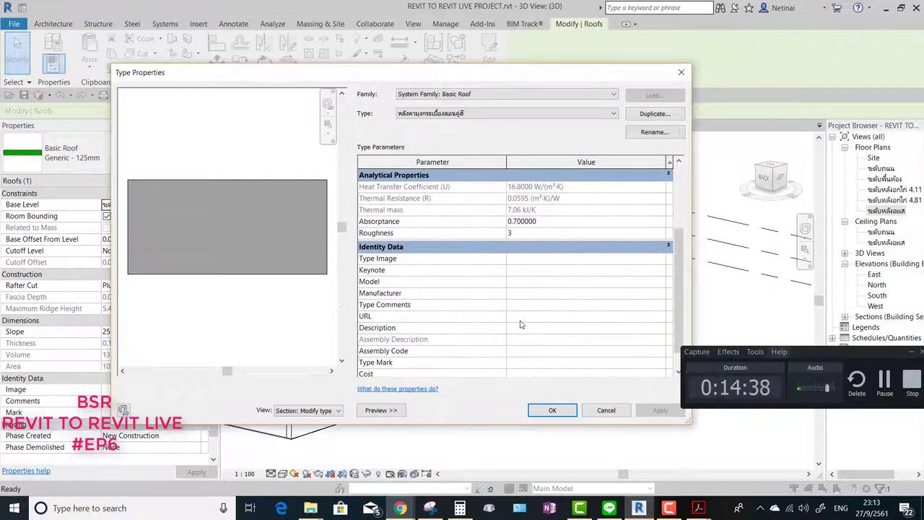
# Step: Search Google in a new Chrome tab for กระเบื้องลอนคู่
pyautogui.click(339, 440)
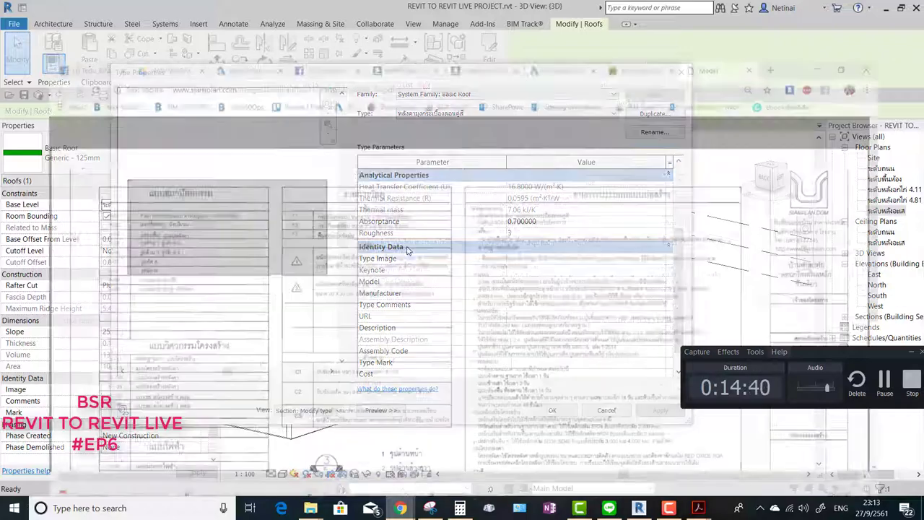
pyautogui.click(802, 12)
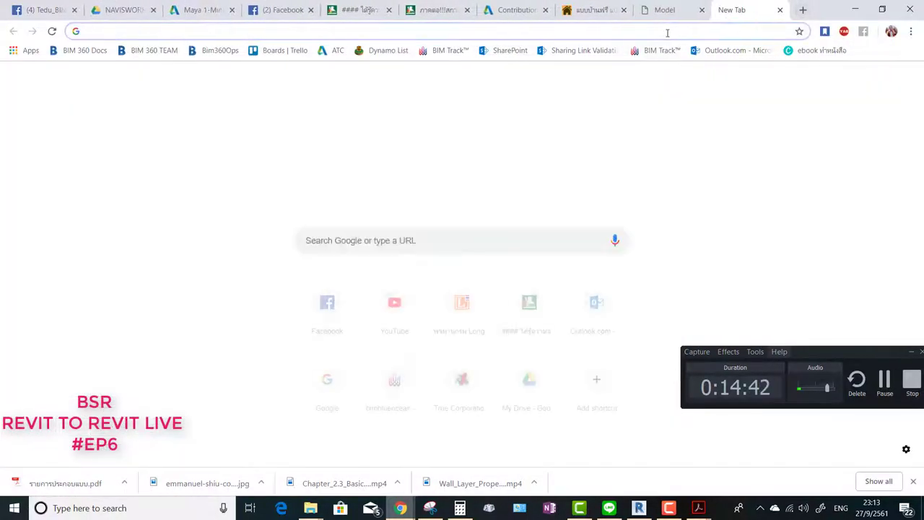
pyautogui.write('d')
pyautogui.press('BackSpace')
pyautogui.press('BackSpace')
pyautogui.write('a')
pyautogui.press('BackSpace')
pyautogui.press('BackSpace')
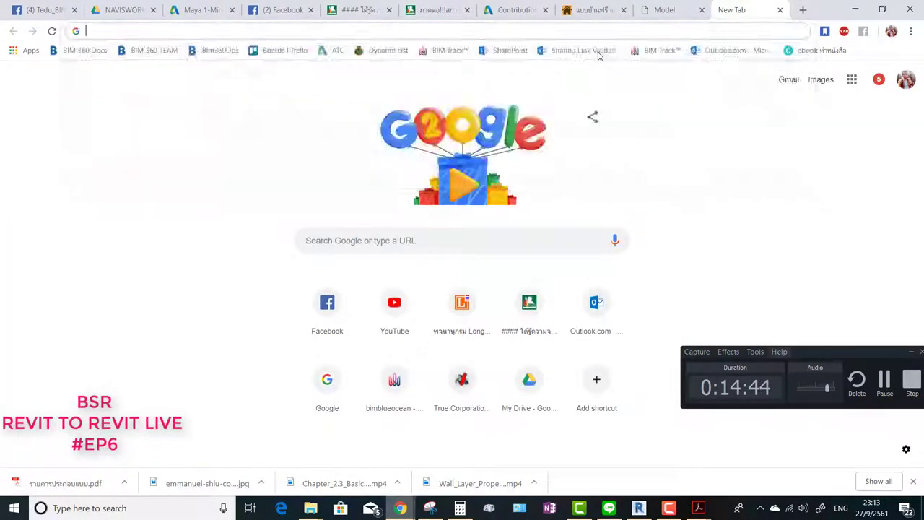
pyautogui.write('s')
pyautogui.press('BackSpace')
pyautogui.write('หล')
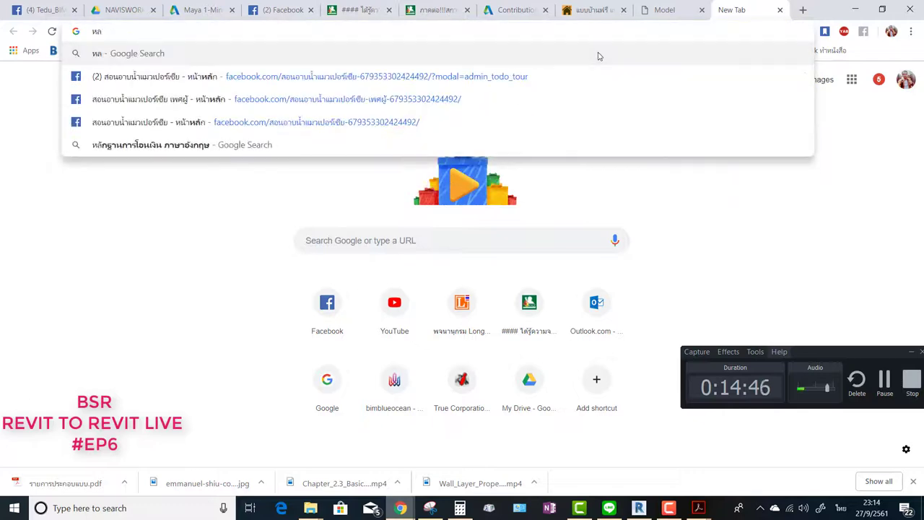
pyautogui.write('ังคามุงกร')
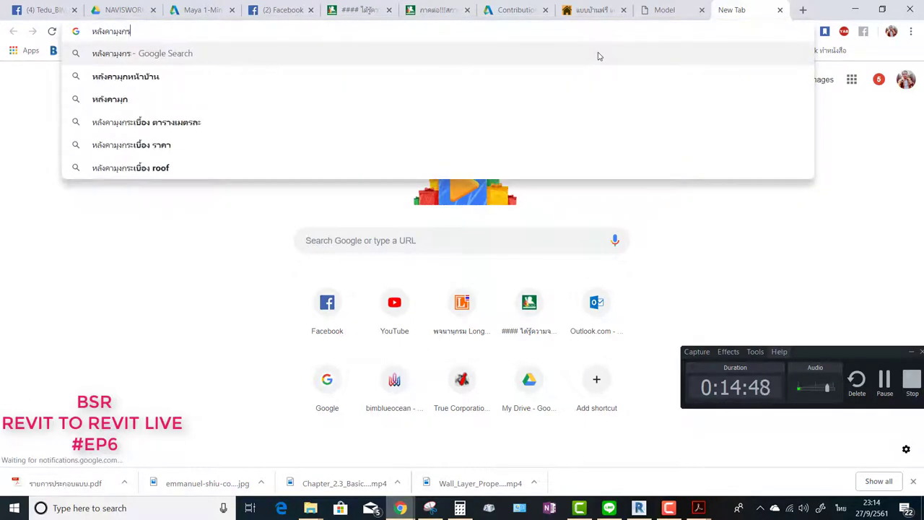
pyautogui.write('ะเบื้องลอน')
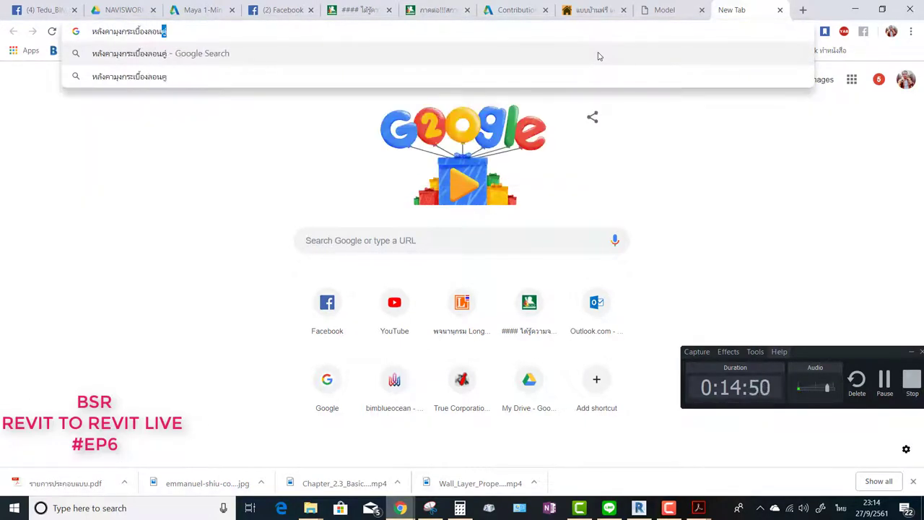
pyautogui.write('คู่')
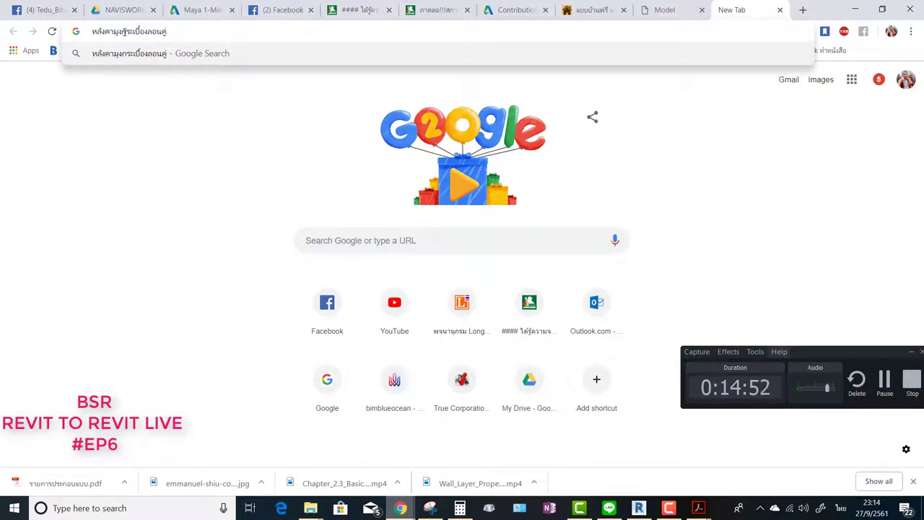
pyautogui.moveTo(123, 31); pyautogui.dragTo(91, 31)
pyautogui.press('BackSpace')
pyautogui.press('Return')
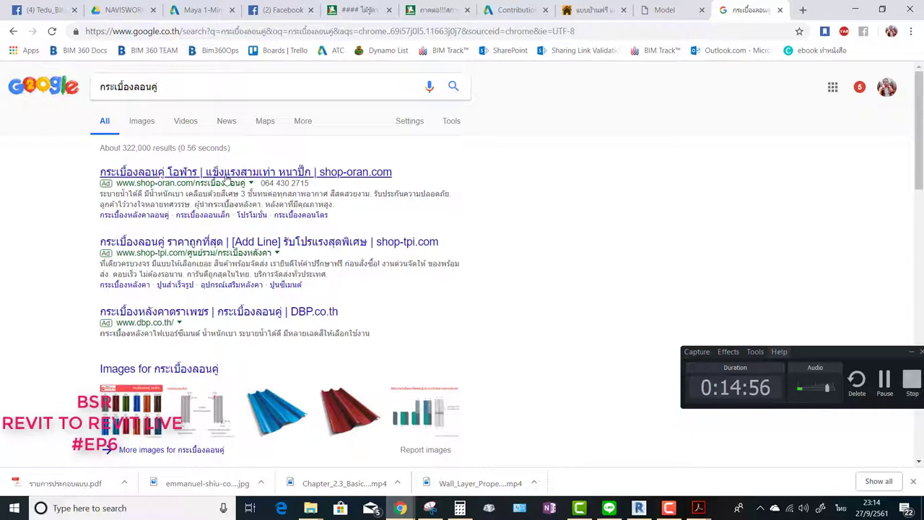
# Step: Open shop-oran.com and its กระเบื้องหลังคาลอนคู่ roof tile category
pyautogui.click(230, 175)
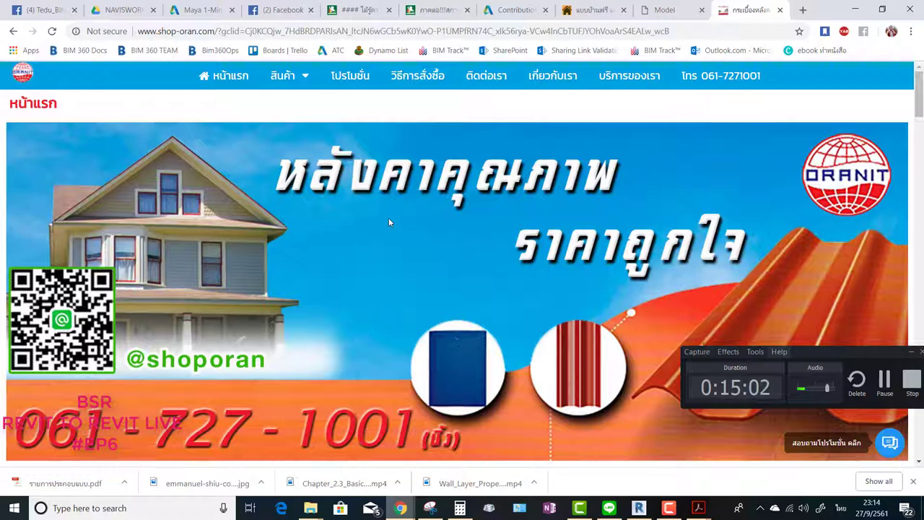
pyautogui.scroll(-5, 389, 222)
pyautogui.scroll(5, 386, 224)
pyautogui.moveTo(287, 76)
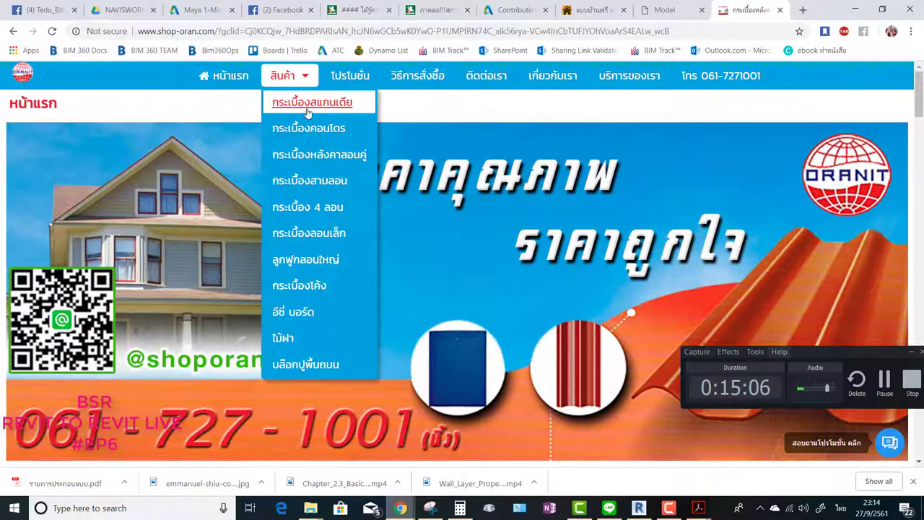
pyautogui.click(335, 160)
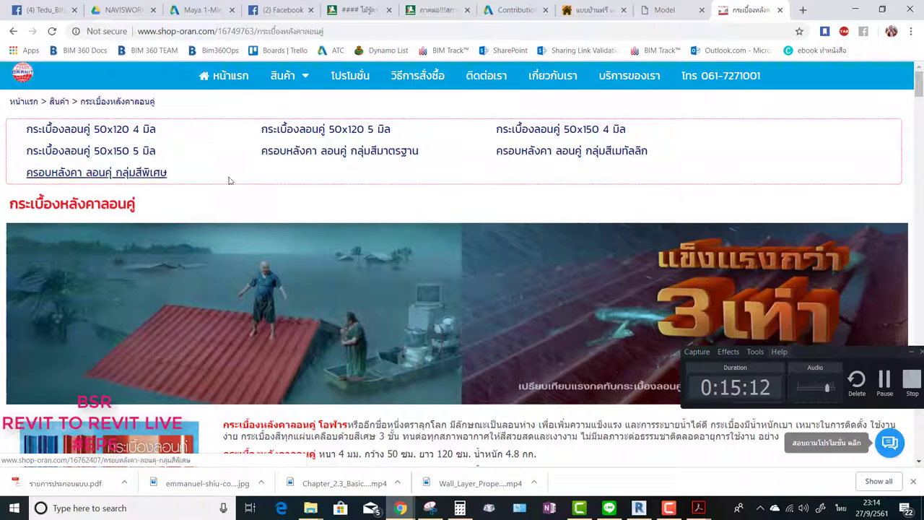
pyautogui.scroll(-4, 229, 181)
pyautogui.scroll(4, 162, 181)
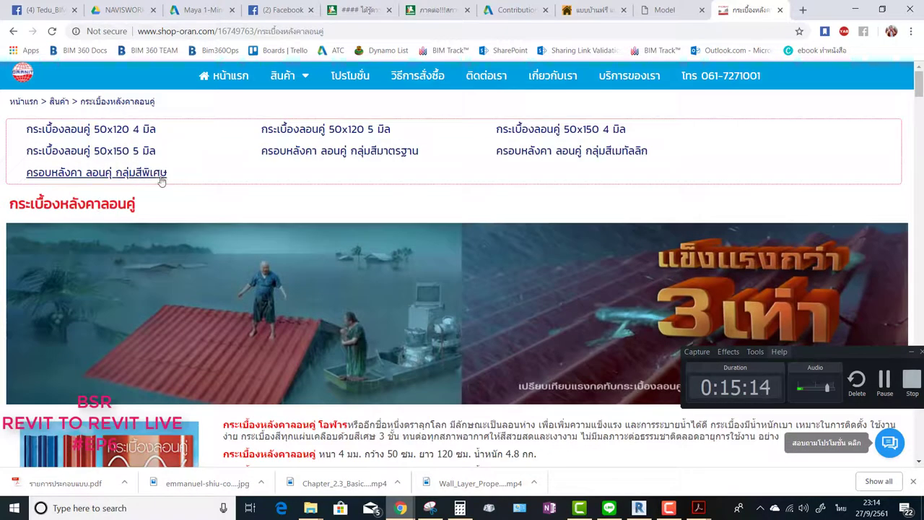
# Step: Browse the ครอบหลังคา ลอนคู่ กลุ่มสีพิเศษ products, then return to the category page
pyautogui.click(153, 178)
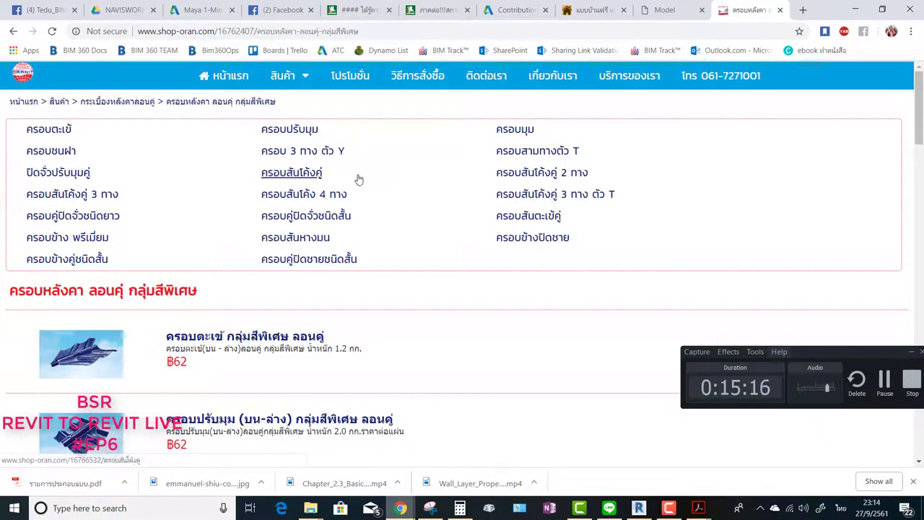
pyautogui.scroll(-2, 357, 179)
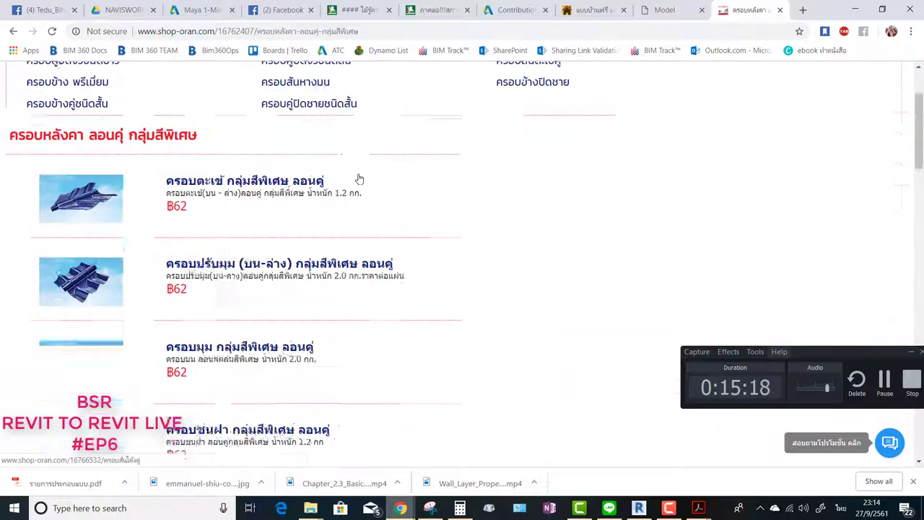
pyautogui.scroll(-2, 359, 178)
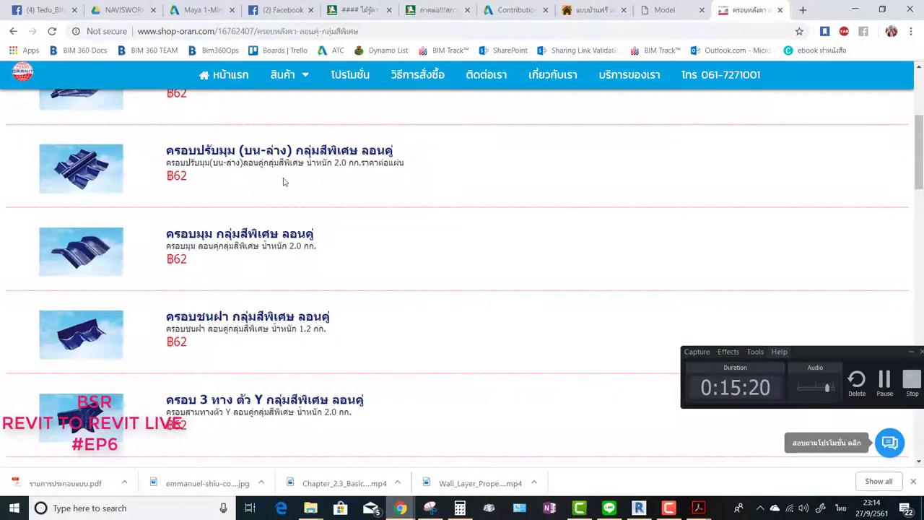
pyautogui.scroll(-1, 283, 182)
pyautogui.scroll(-2, 283, 182)
pyautogui.scroll(-2, 283, 182)
pyautogui.scroll(-1, 283, 182)
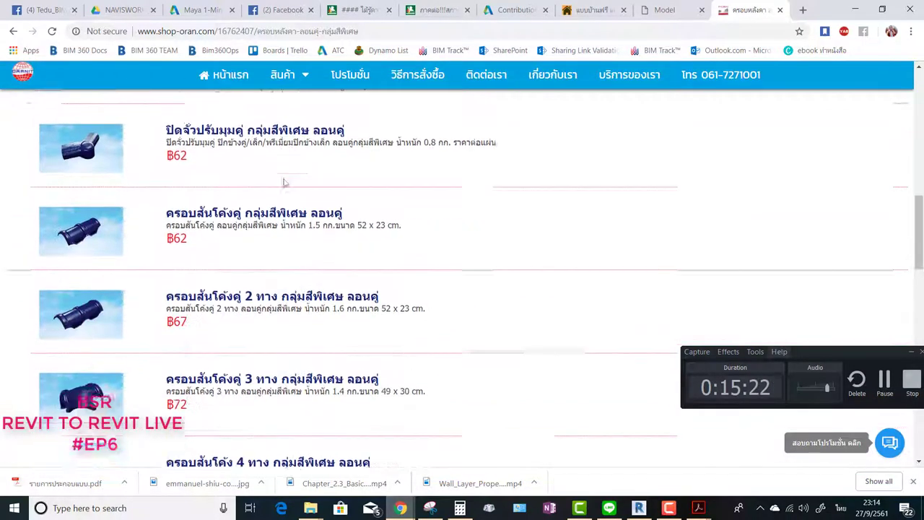
pyautogui.scroll(-1, 283, 182)
pyautogui.scroll(-4, 285, 182)
pyautogui.scroll(-2, 286, 182)
pyautogui.scroll(-1, 286, 182)
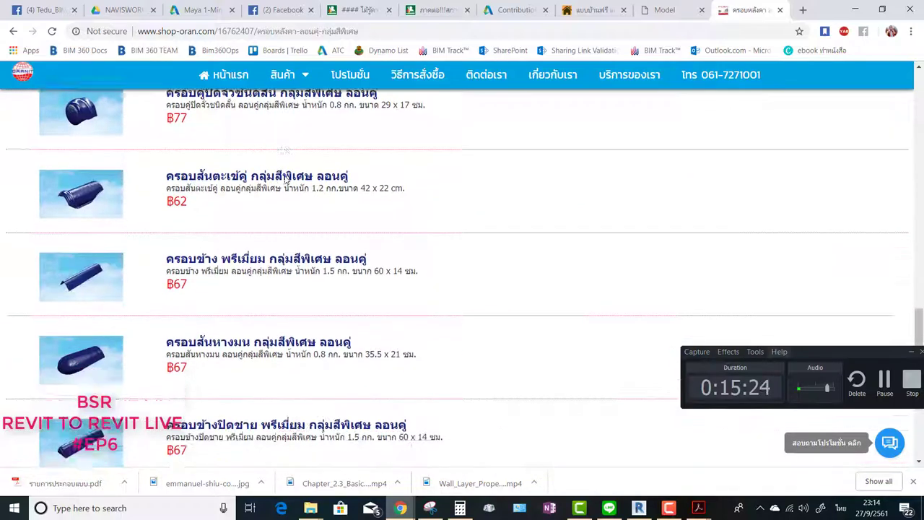
pyautogui.scroll(-2, 286, 182)
pyautogui.scroll(-2, 286, 182)
pyautogui.scroll(5, 287, 179)
pyautogui.scroll(5, 287, 173)
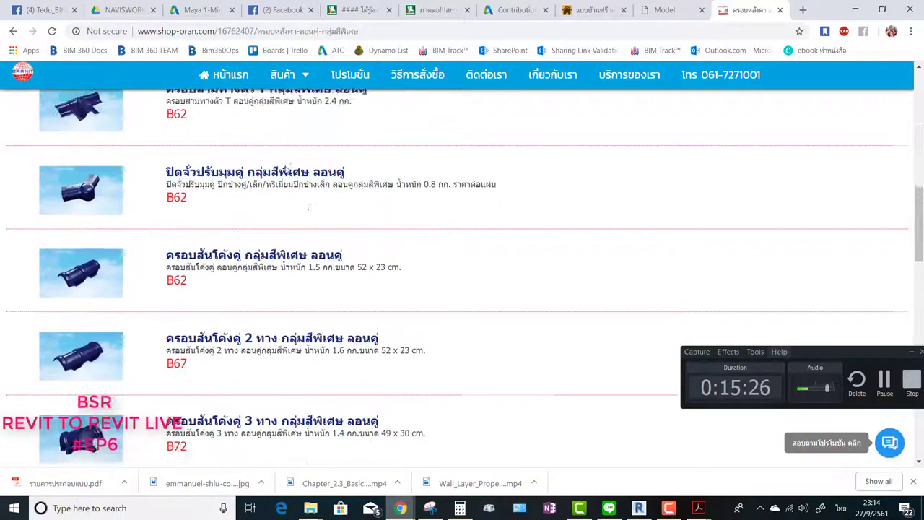
pyautogui.scroll(5, 286, 170)
pyautogui.click(15, 32)
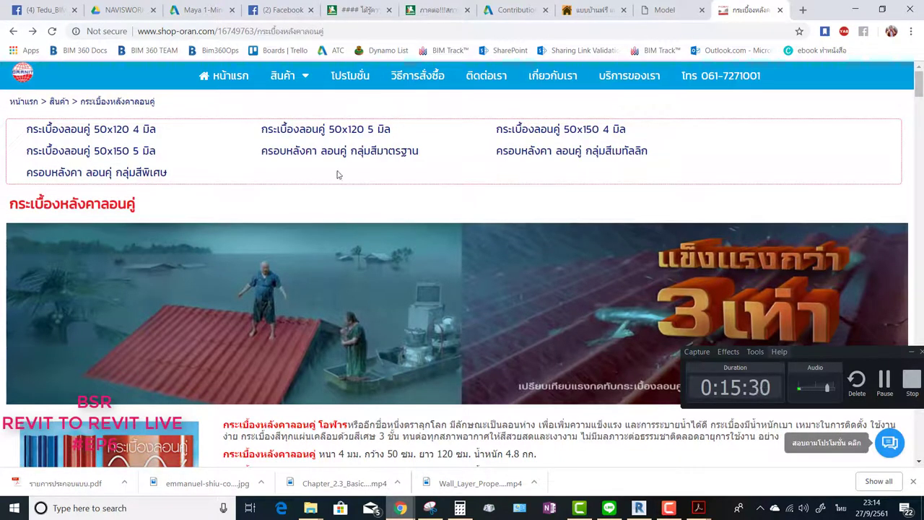
# Step: Open the แดงรุ่งอรุณ 50x120 4 มิล tile page, select its URL, and return to Revit
pyautogui.click(121, 132)
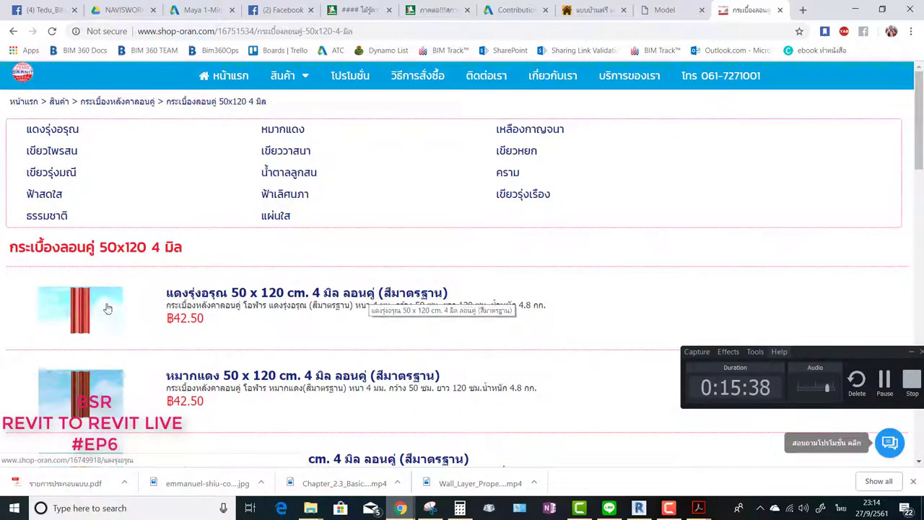
pyautogui.click(344, 296)
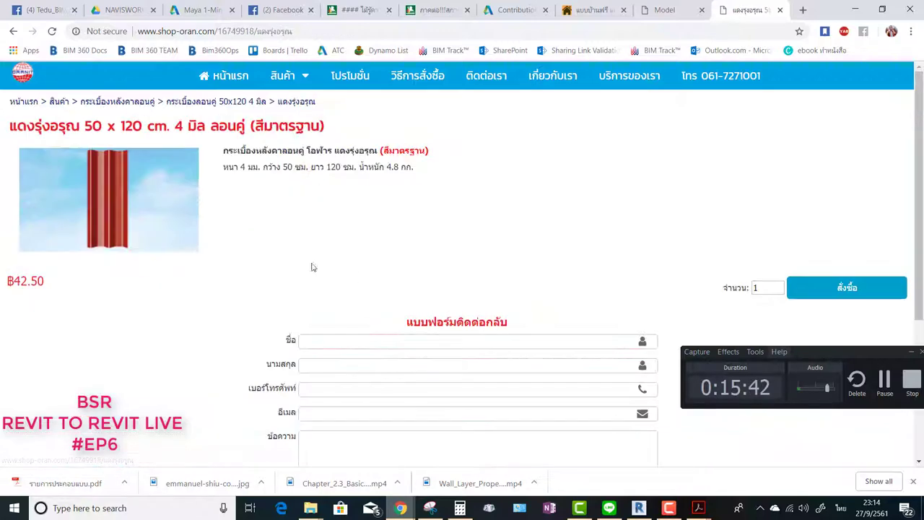
pyautogui.scroll(-3, 405, 228)
pyautogui.scroll(3, 405, 228)
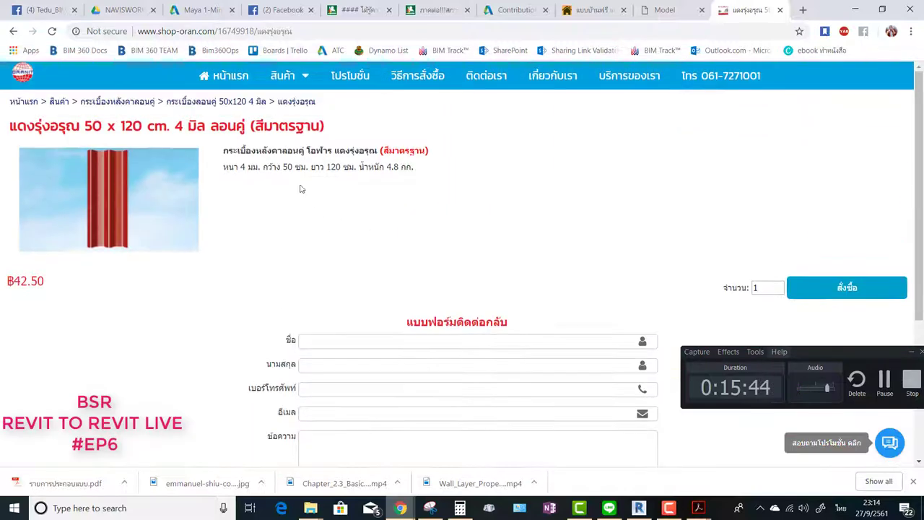
pyautogui.click(350, 31)
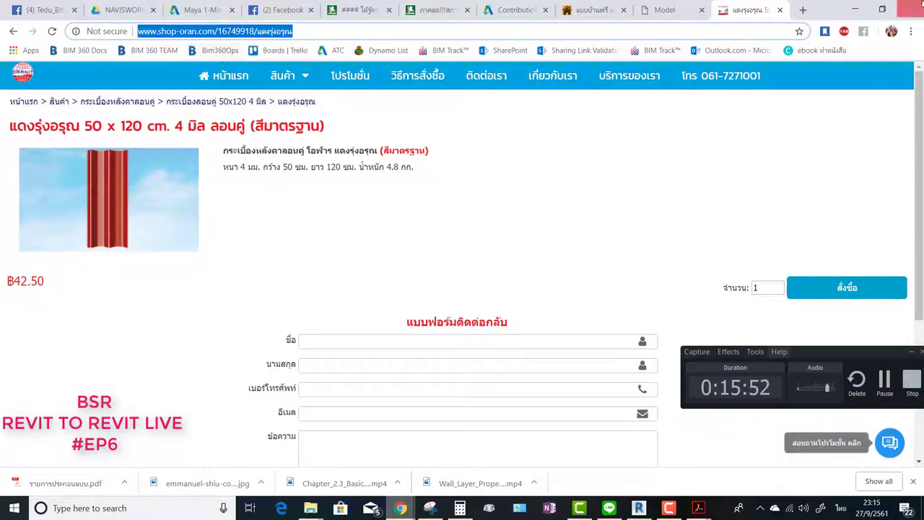
pyautogui.click(847, 10)
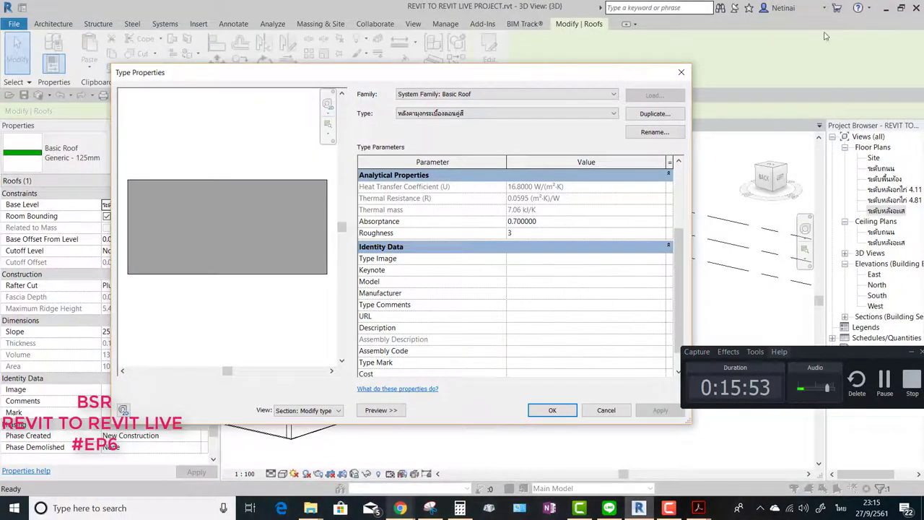
# Step: Paste the shop-oran.com tile page link into the roof type's URL value
pyautogui.click(516, 296)
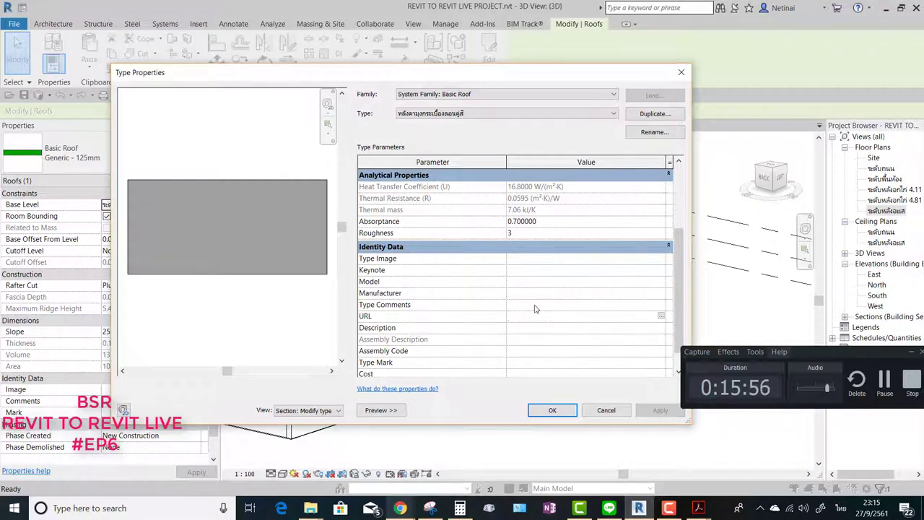
pyautogui.hotkey('ctrl', 'v')
pyautogui.hotkey('alt', 'Tab')
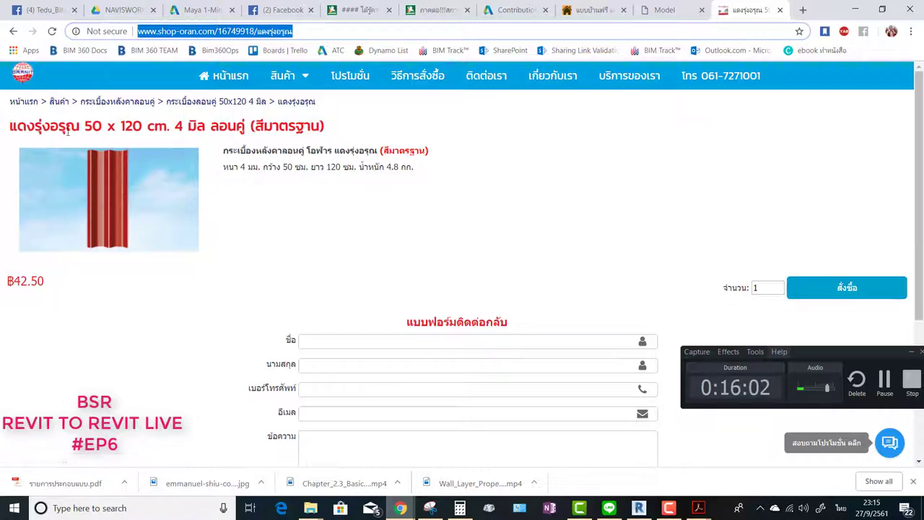
# Step: Look over the shop's home page, then go back to the แดงรุ่งอรุณ product page
pyautogui.click(223, 75)
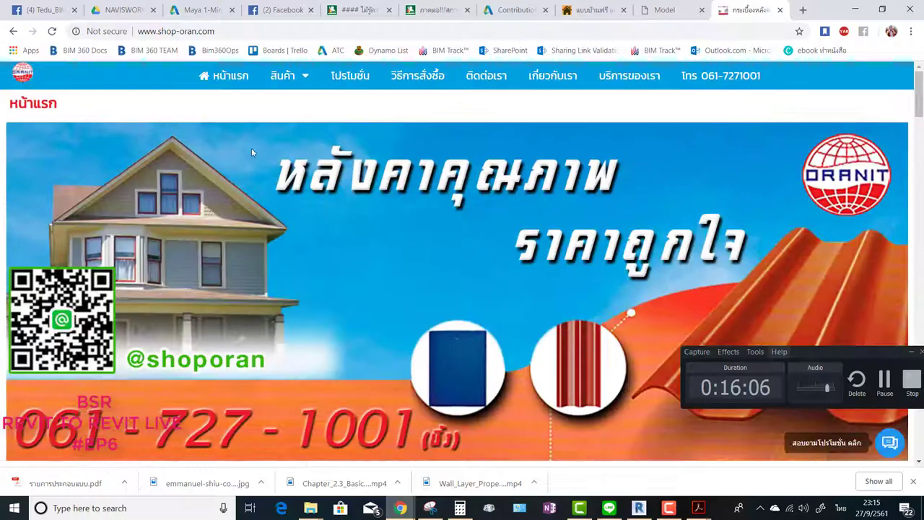
pyautogui.scroll(-2, 249, 171)
pyautogui.scroll(2, 248, 171)
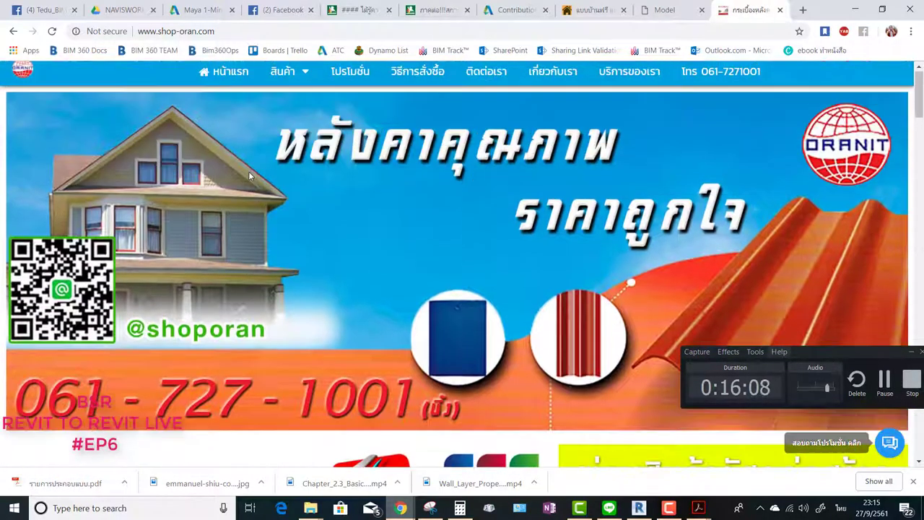
pyautogui.scroll(-3, 776, 207)
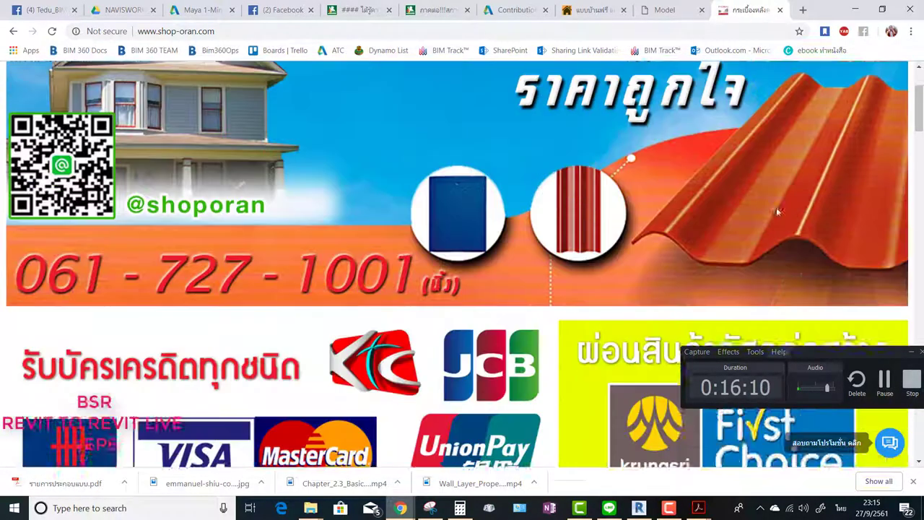
pyautogui.scroll(-3, 668, 207)
pyautogui.scroll(3, 664, 195)
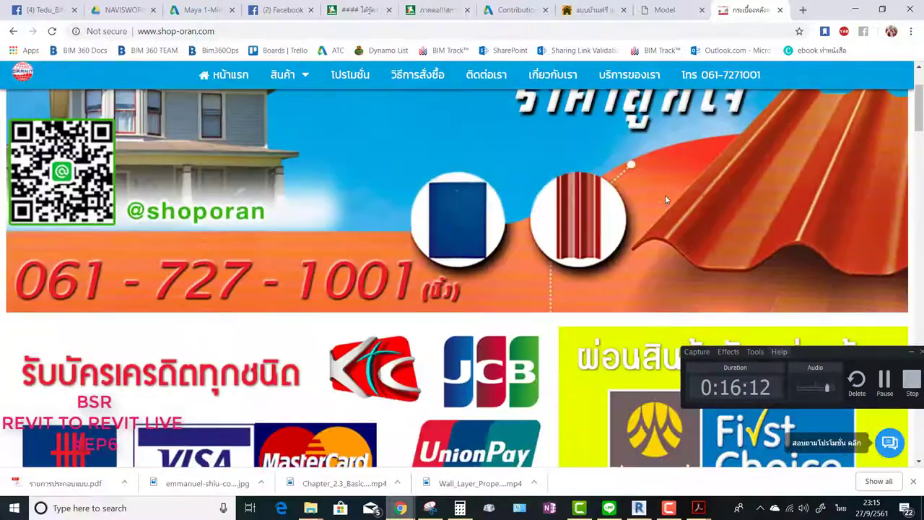
pyautogui.scroll(3, 665, 195)
pyautogui.scroll(-3, 529, 159)
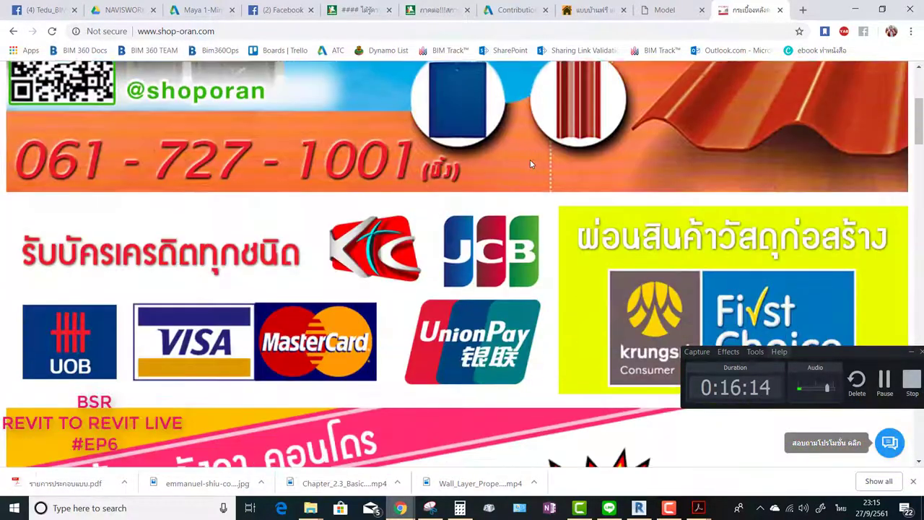
pyautogui.scroll(3, 529, 159)
pyautogui.click(13, 31)
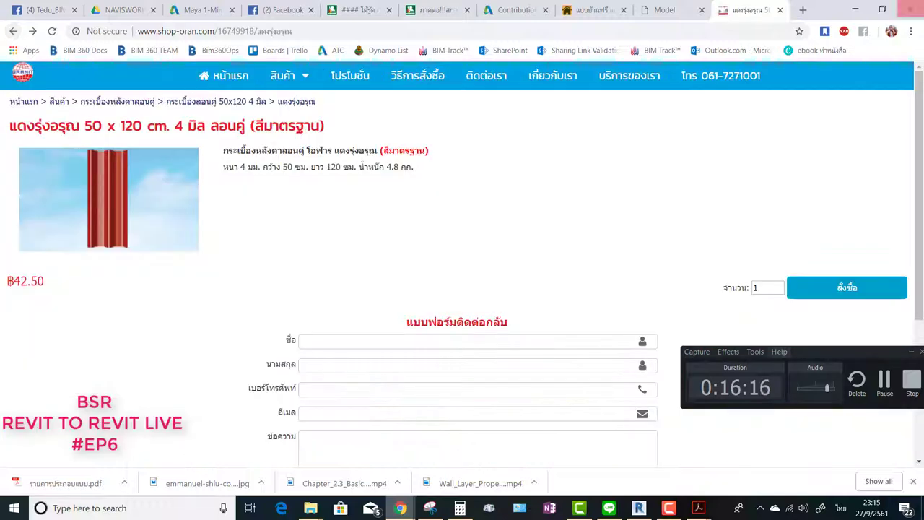
# Step: Enter แดงรุ่งอรุณ as the roof type's Manufacturer and close Type Properties with OK
pyautogui.click(853, 10)
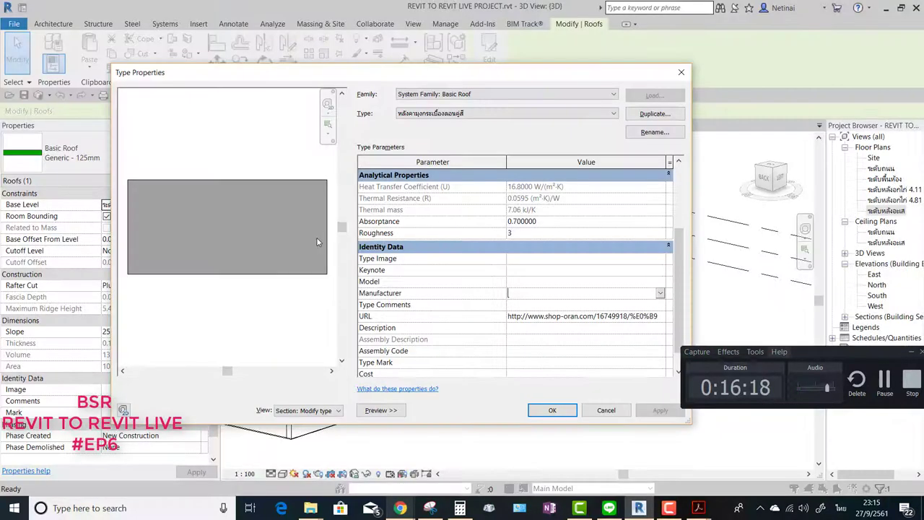
pyautogui.write('แตรรุ่งอรุณ')
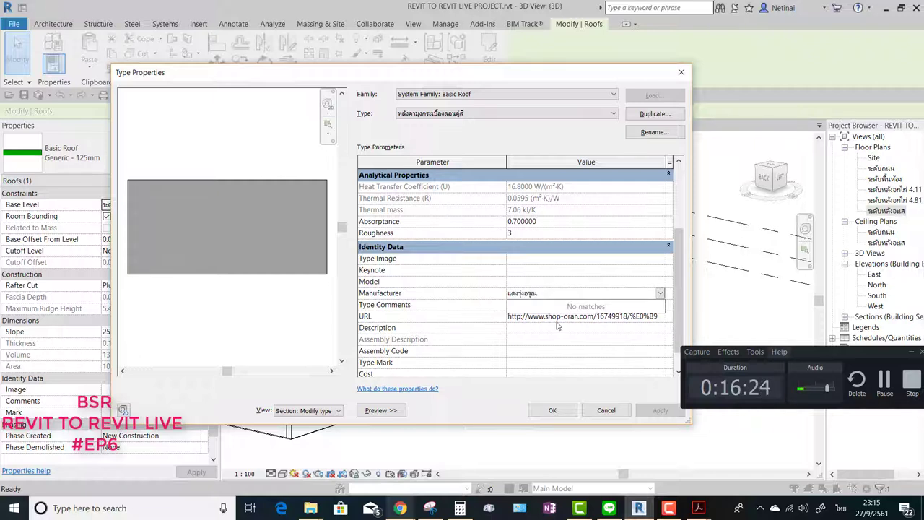
pyautogui.click(551, 410)
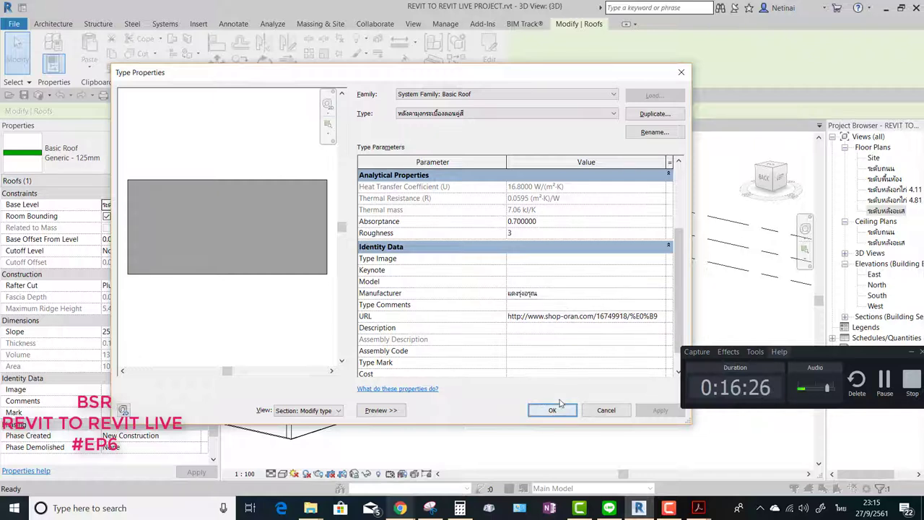
pyautogui.click(552, 410)
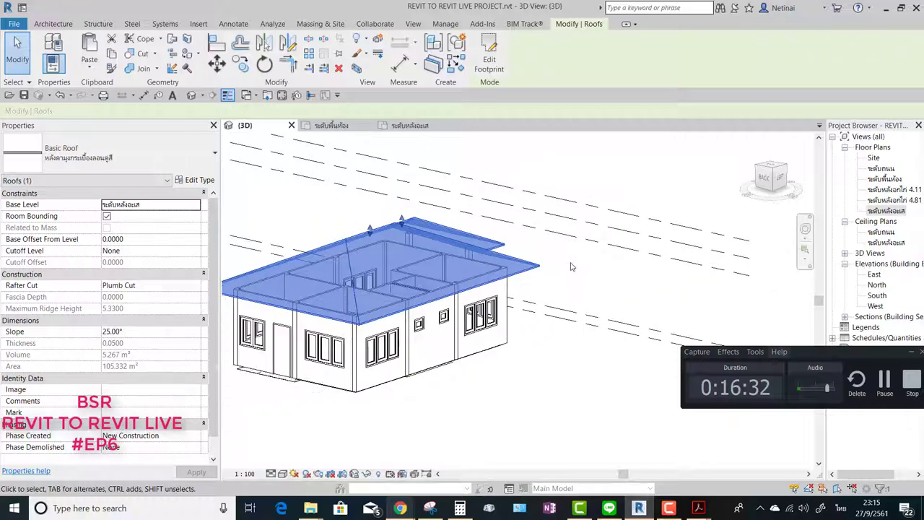
pyautogui.click(570, 267)
pyautogui.moveTo(570, 267)
pyautogui.keyDown('shift'); pyautogui.mouseDown(button='middle')
pyautogui.moveTo(684, 312)
pyautogui.moveTo(582, 434)
pyautogui.moveTo(592, 405)
pyautogui.moveTo(640, 400)
pyautogui.mouseUp(button='middle'); pyautogui.keyUp('shift')
pyautogui.click(549, 238)
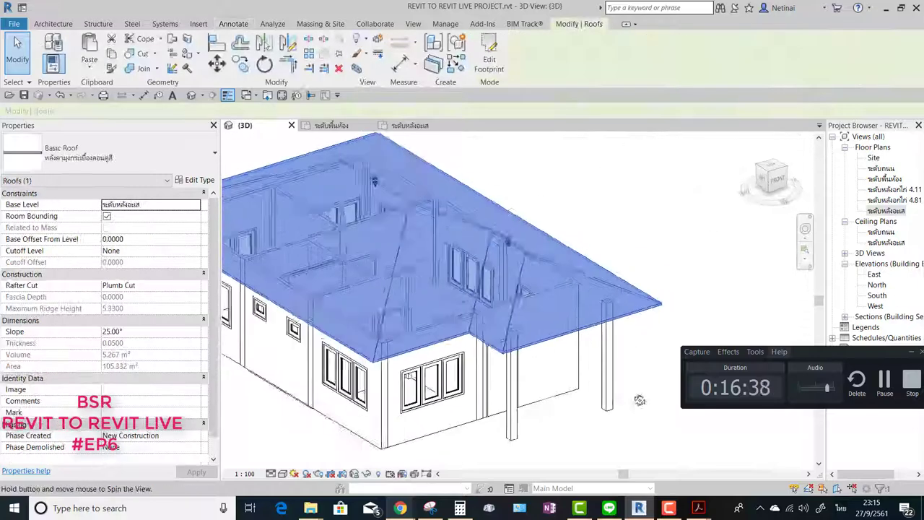
pyautogui.click(689, 232)
pyautogui.moveTo(689, 232); pyautogui.dragTo(717, 275, button='middle')
pyautogui.scroll(-2, 679, 223)
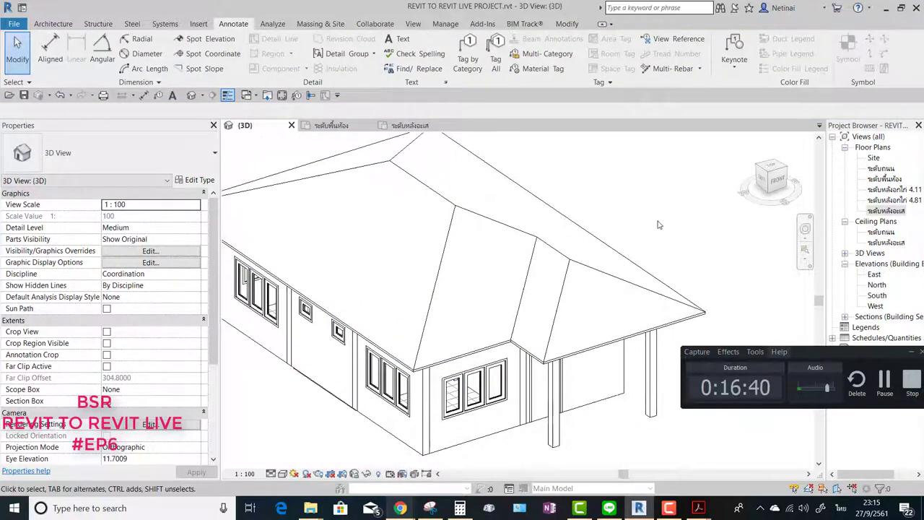
pyautogui.scroll(-1, 664, 224)
pyautogui.scroll(1, 639, 225)
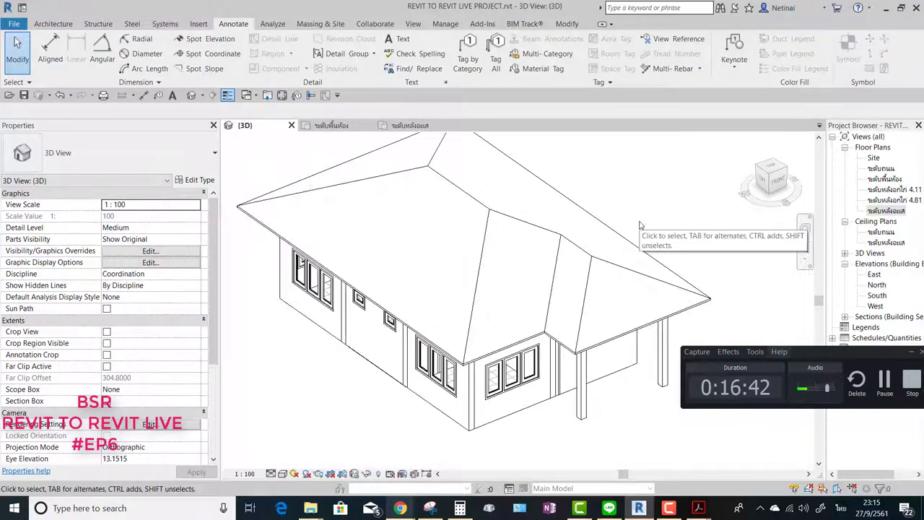